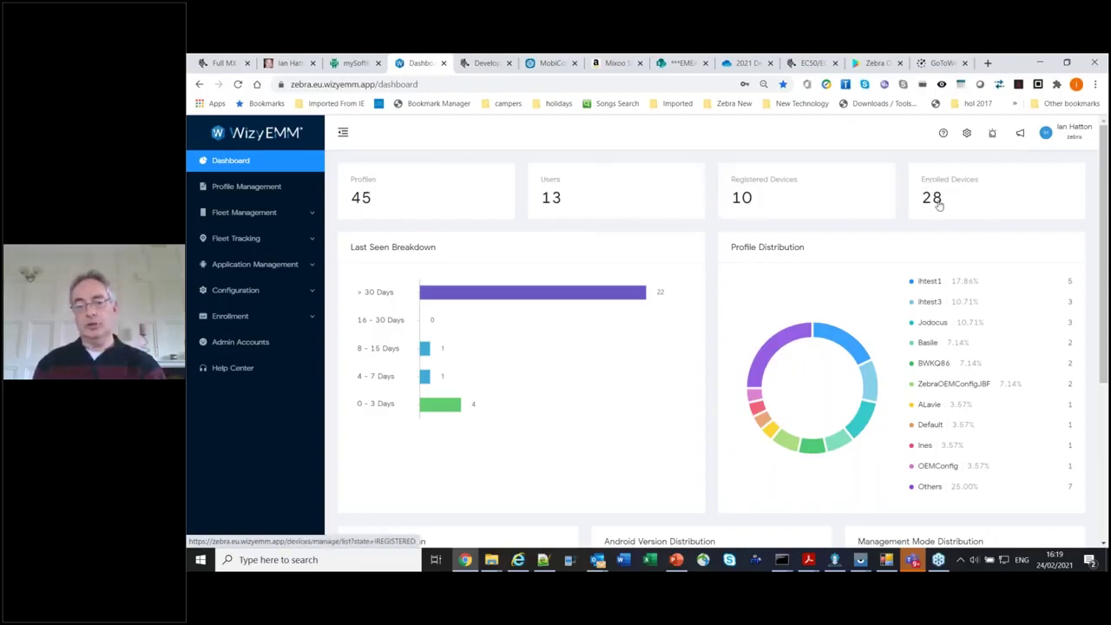
Step: Open the fleet's device list and filter it by the profile ihtest3
left_click(240, 216)
left_click(238, 239)
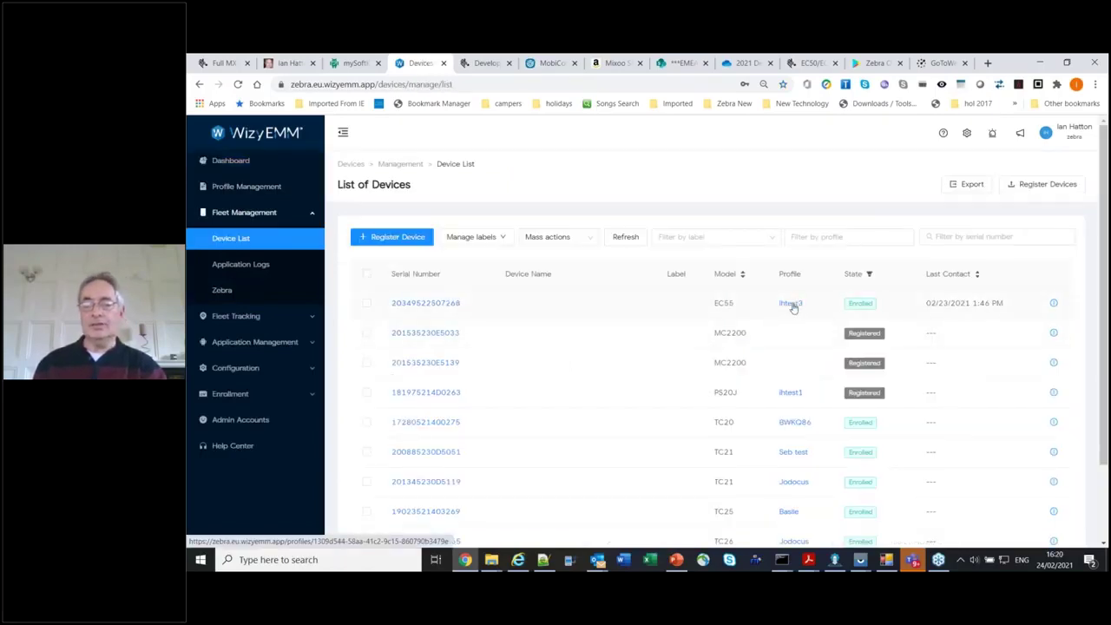
left_click(836, 237)
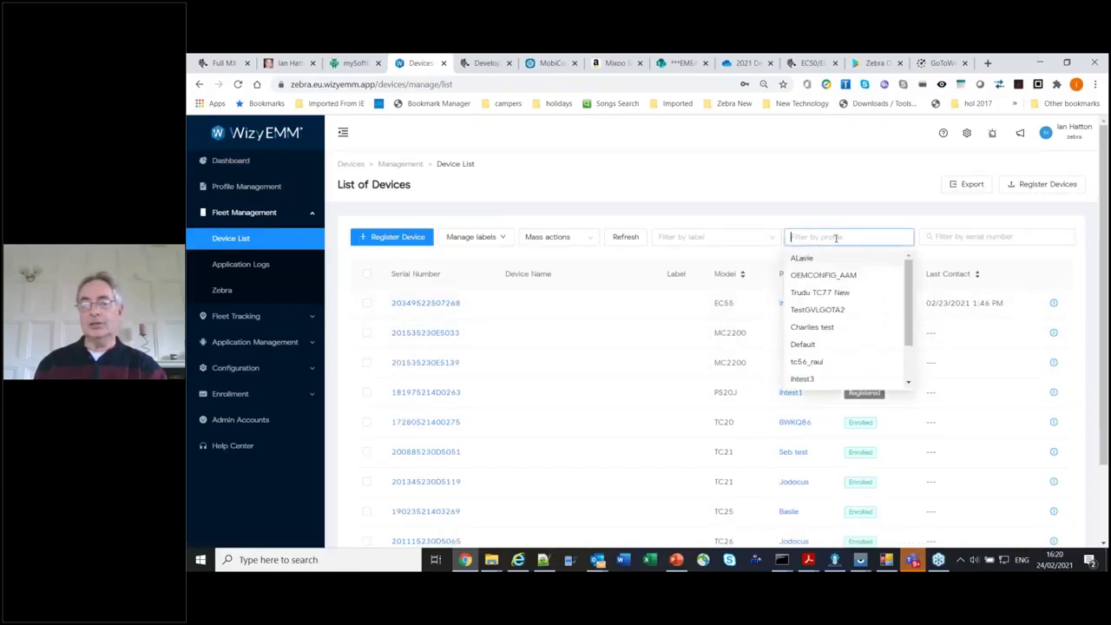
left_click(808, 379)
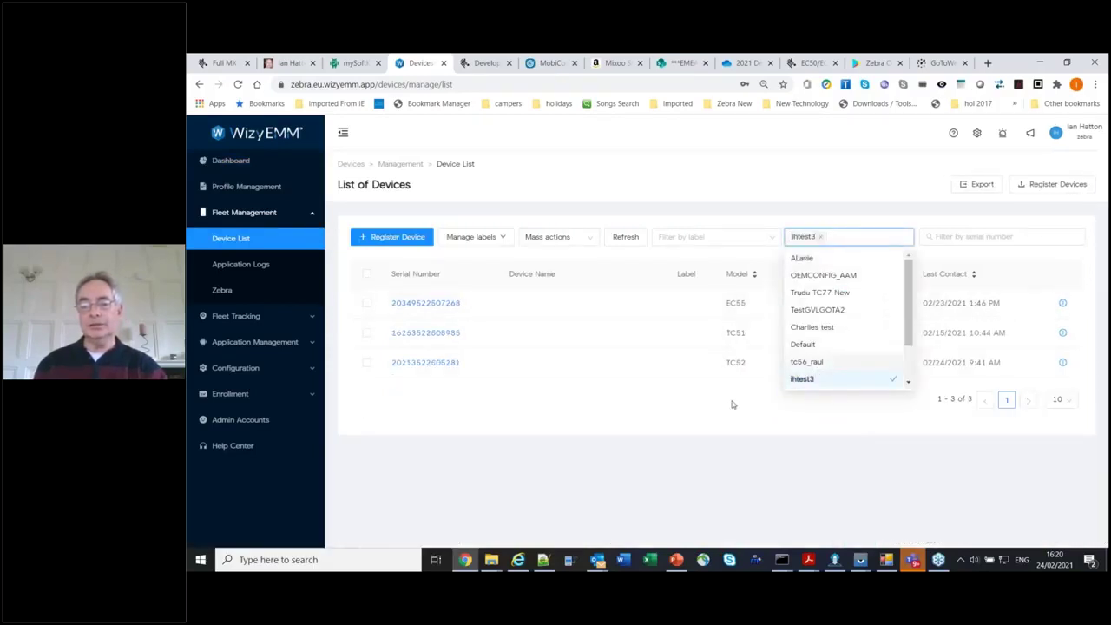
left_click(734, 402)
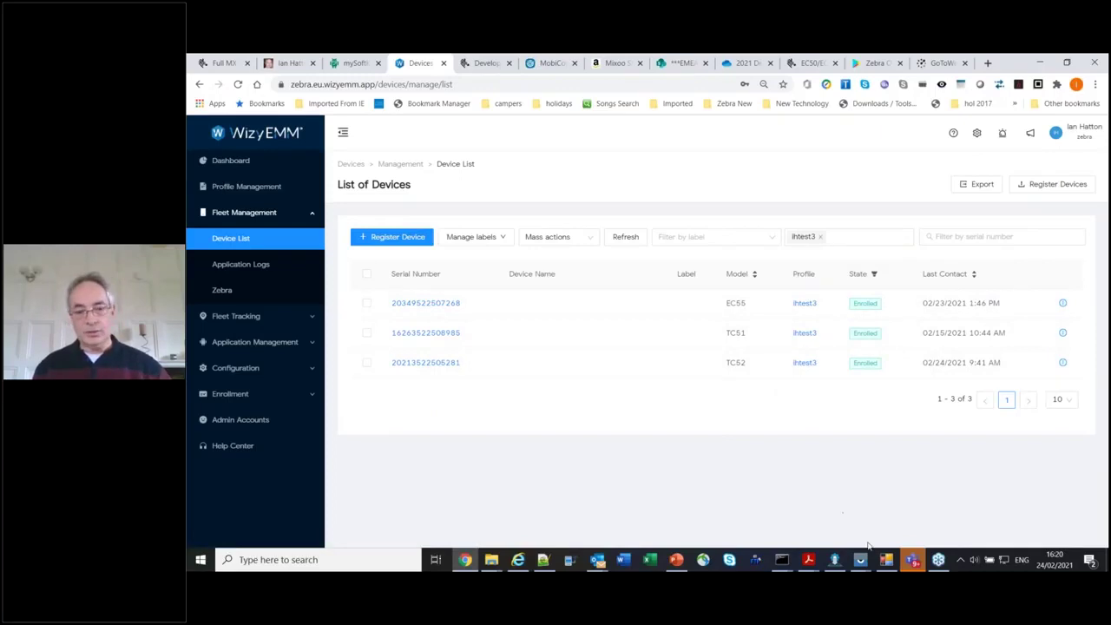
Step: Switch to the Vysor mirror window of the TC52 and move it aside so the device serial numbers stay uncovered
mouse_move(860, 560)
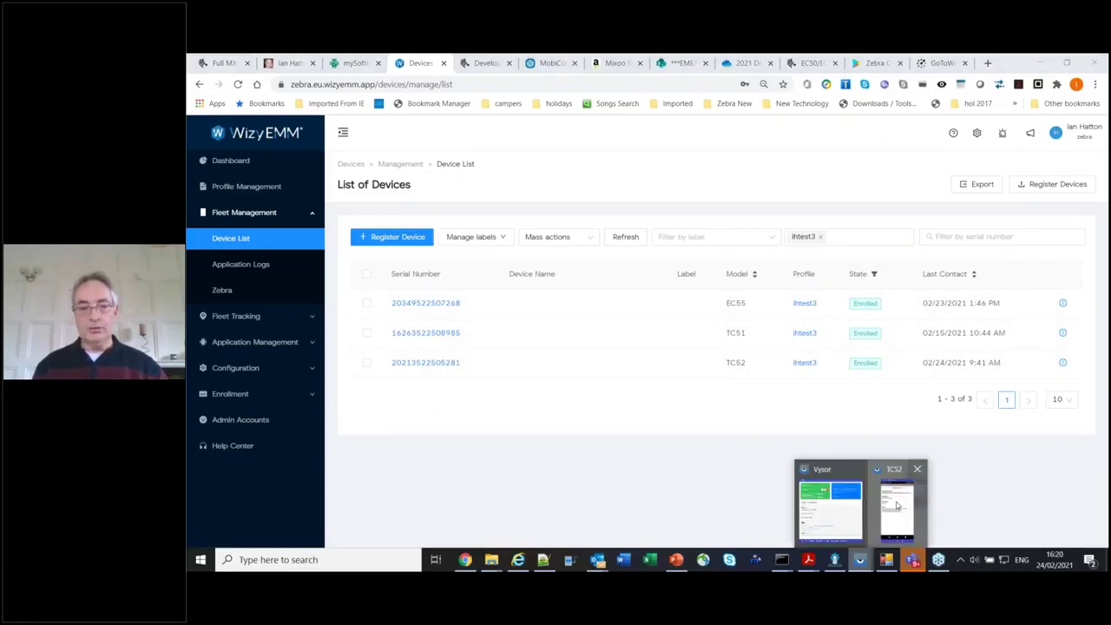
left_click(834, 508)
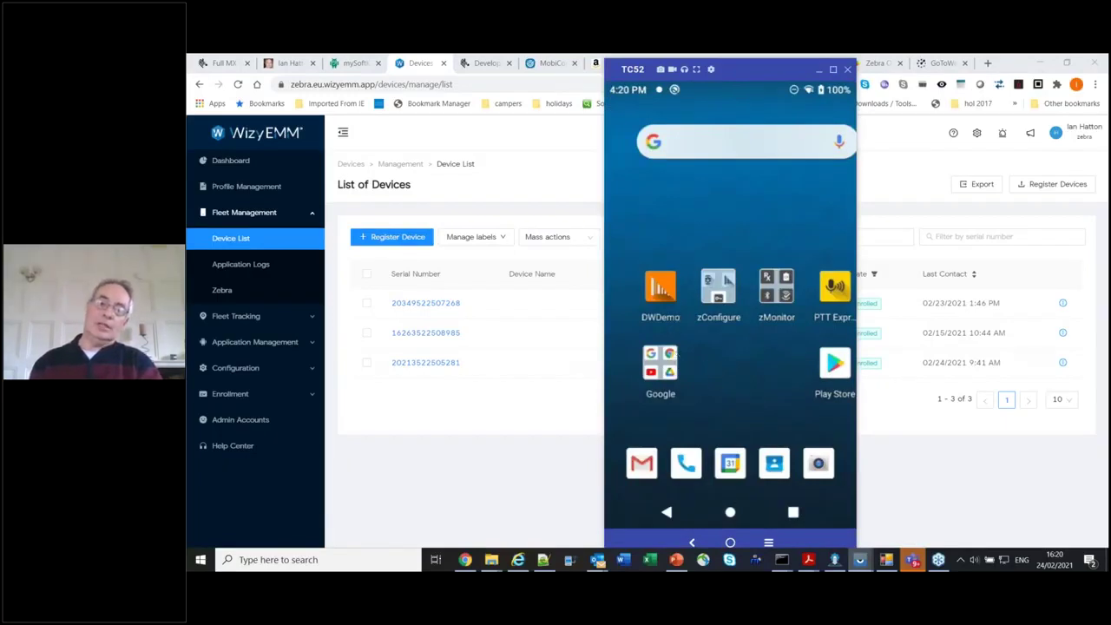
left_click_drag(638, 143, 821, 159)
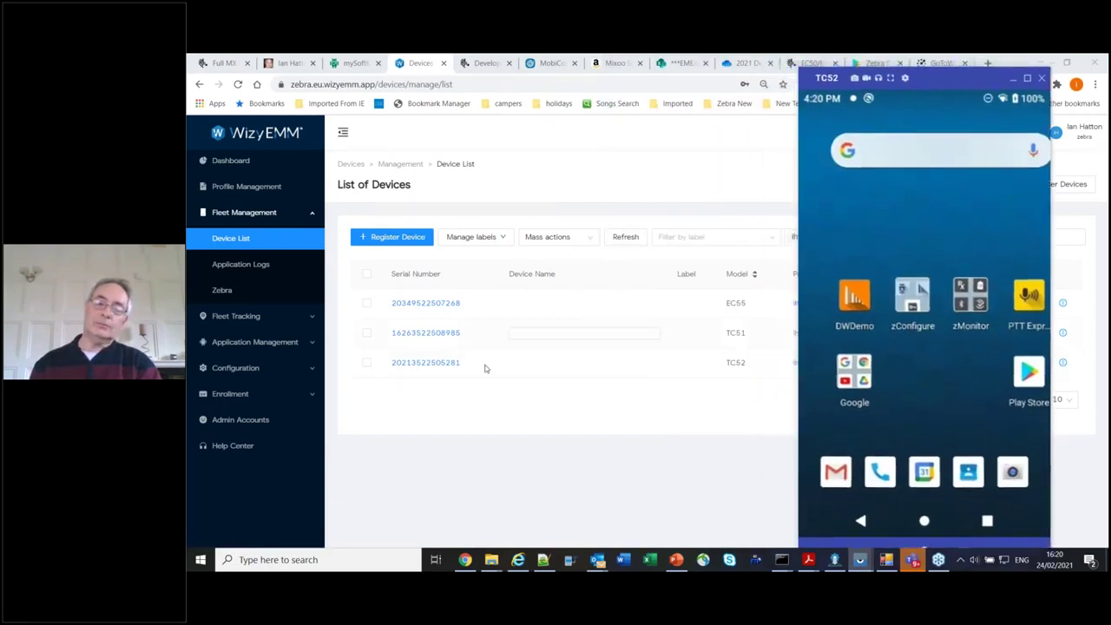
Step: Open the TC52's device details and examine its advanced software information, especially the Android build number
left_click(430, 363)
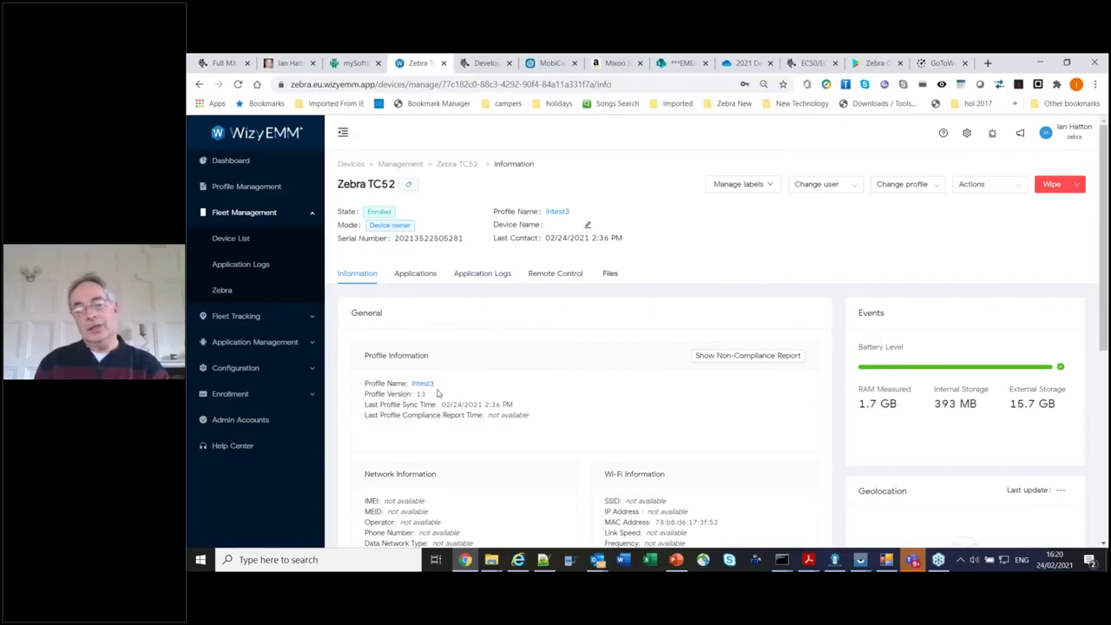
scroll(467, 394, "down", 1)
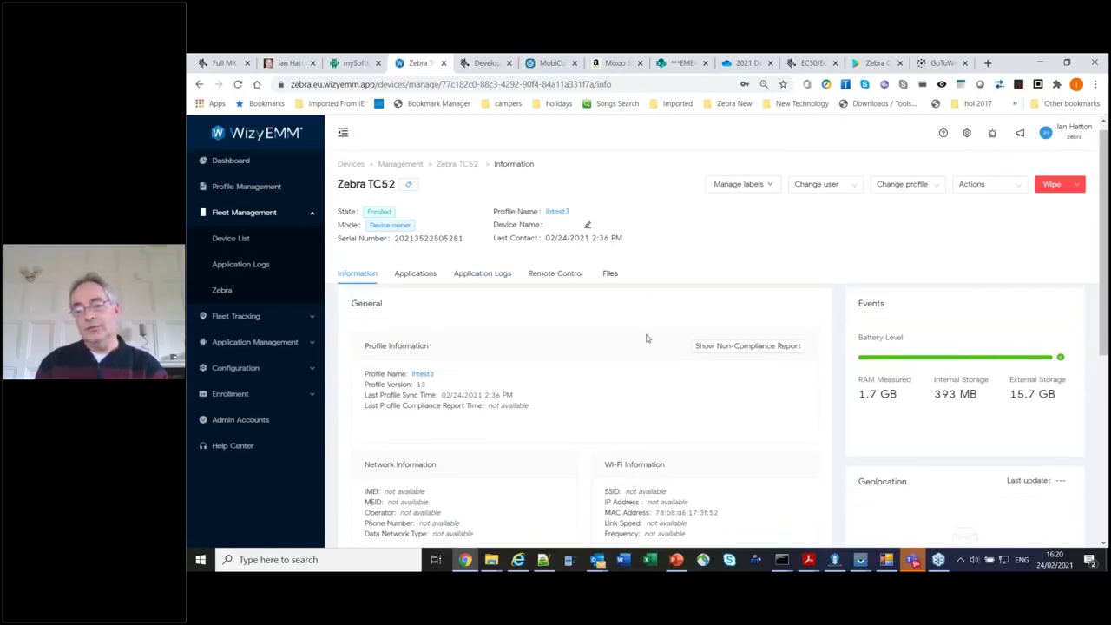
scroll(919, 408, "up", 1)
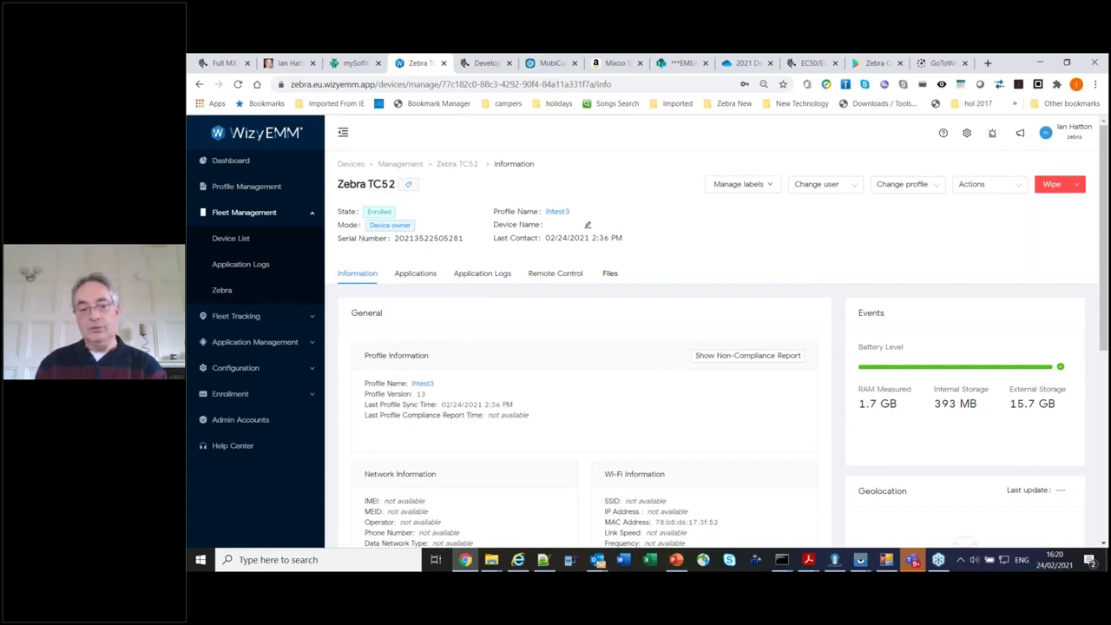
scroll(722, 409, "down", 5)
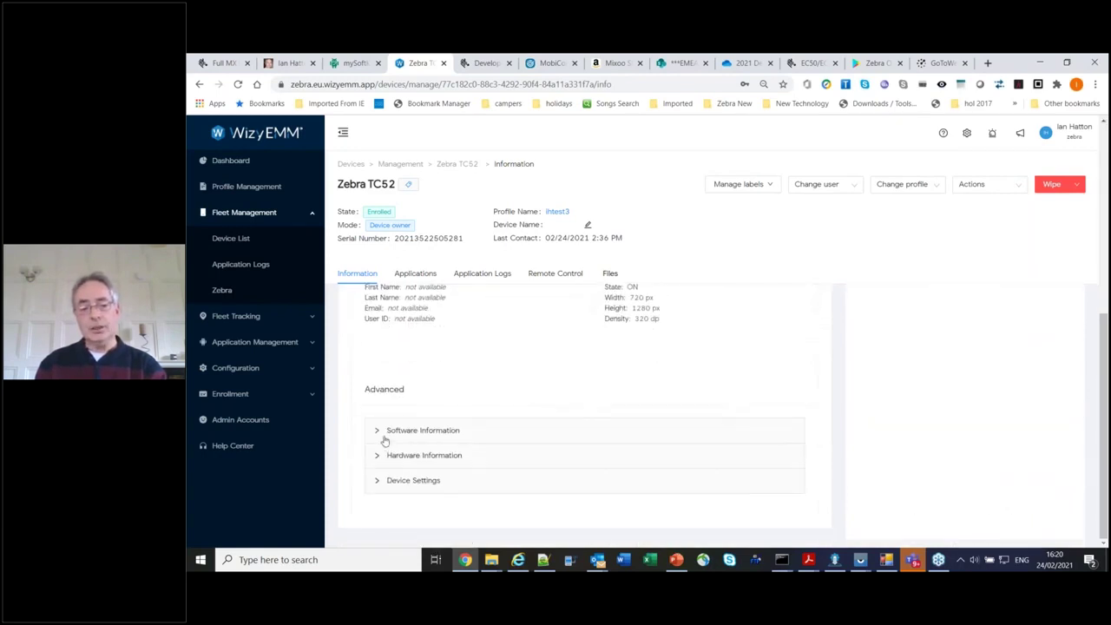
left_click(422, 429)
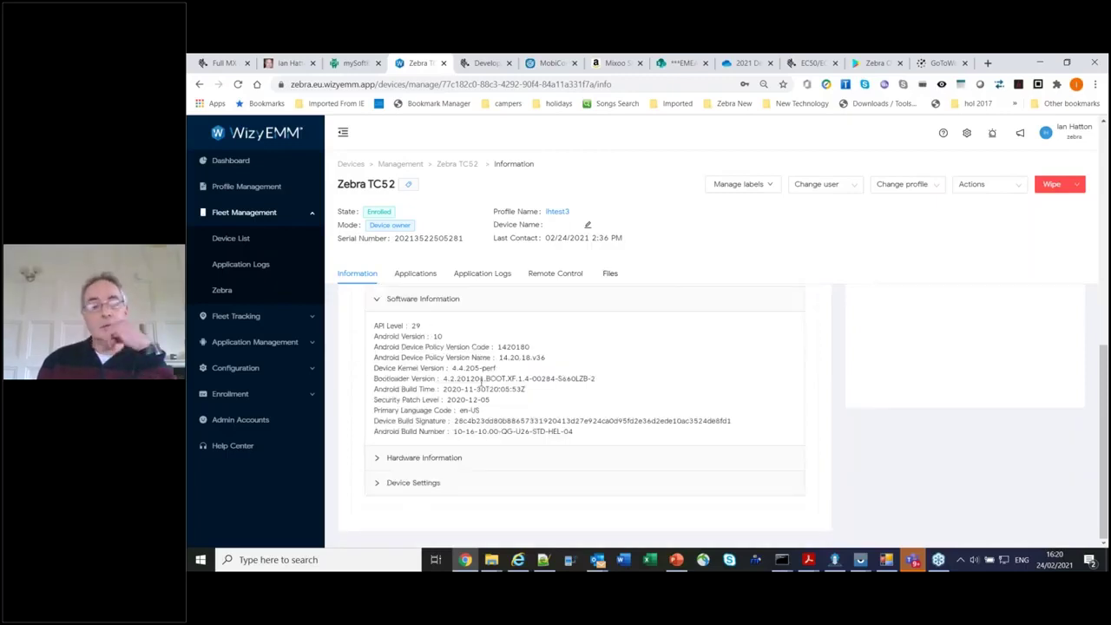
left_click_drag(457, 431, 582, 443)
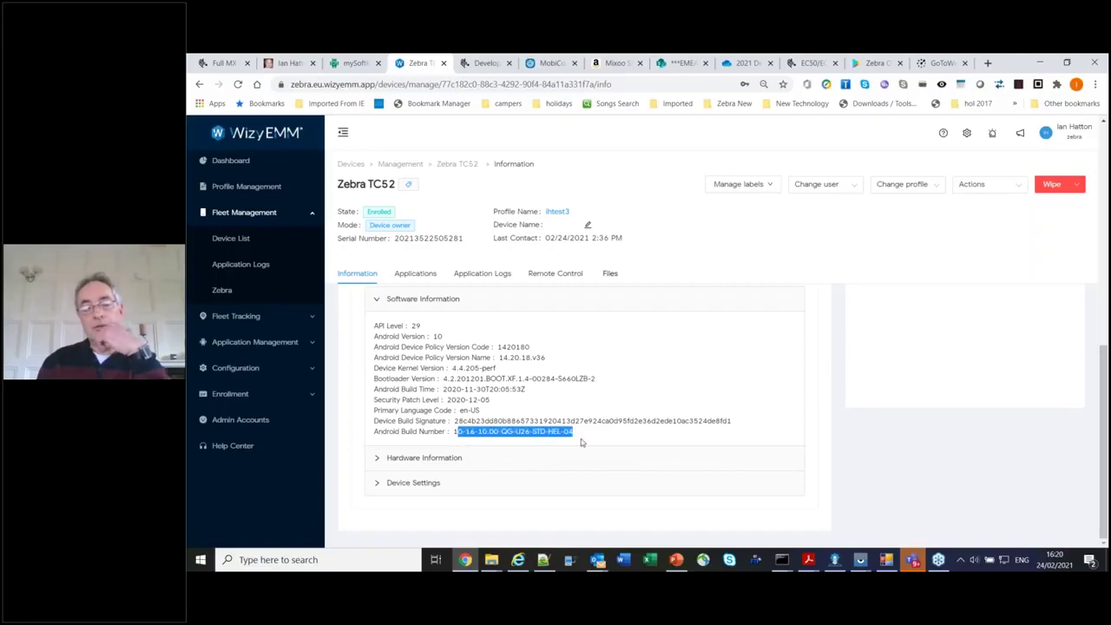
left_click(465, 443)
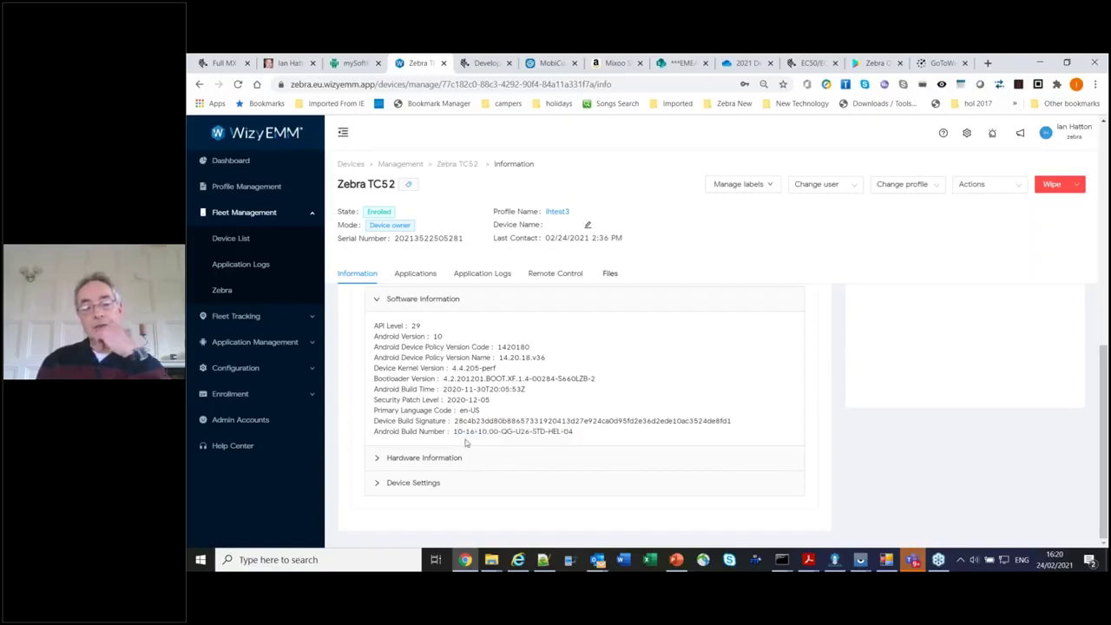
left_click_drag(458, 431, 579, 437)
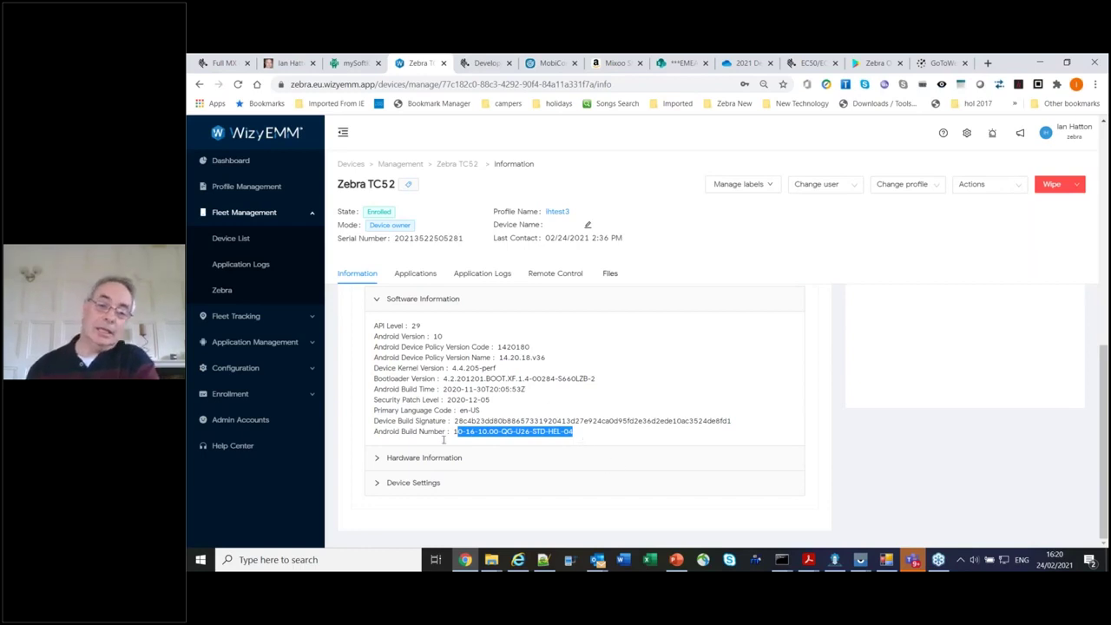
Step: Examine the TC52's advanced hardware information and device settings
left_click(439, 455)
left_click(424, 458)
scroll(425, 478, "down", 1)
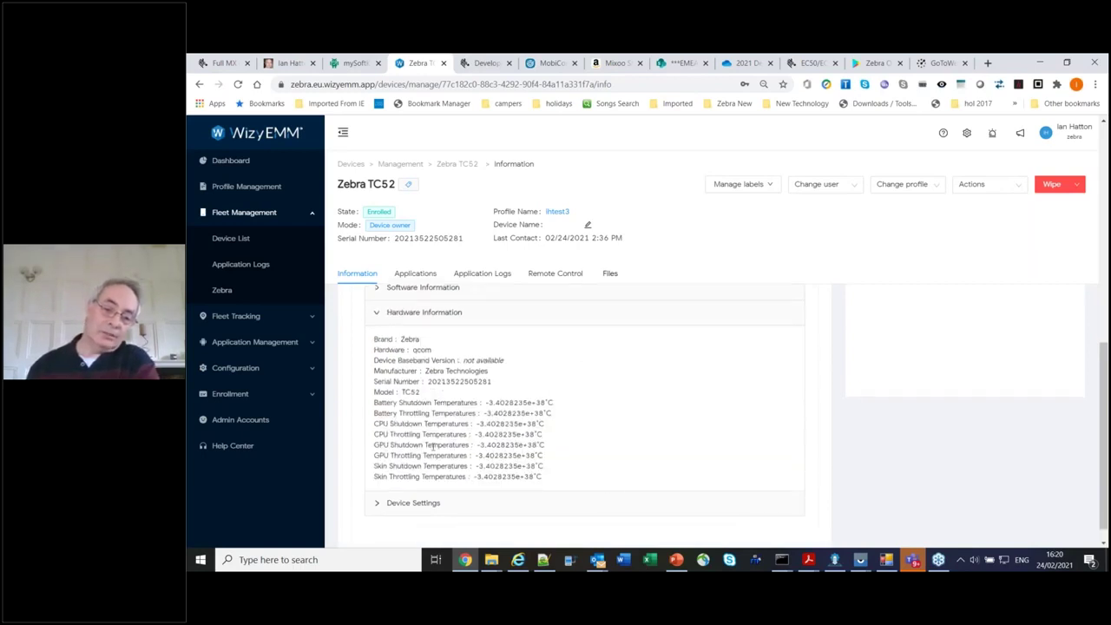
left_click(418, 483)
scroll(418, 483, "up", 5)
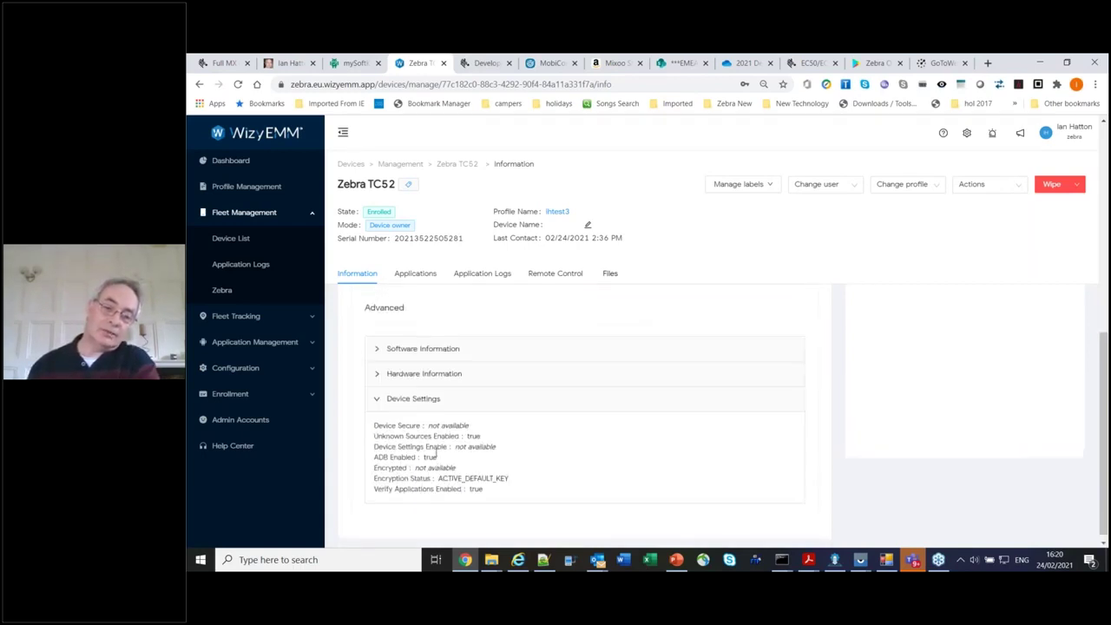
scroll(452, 287, "up", 1)
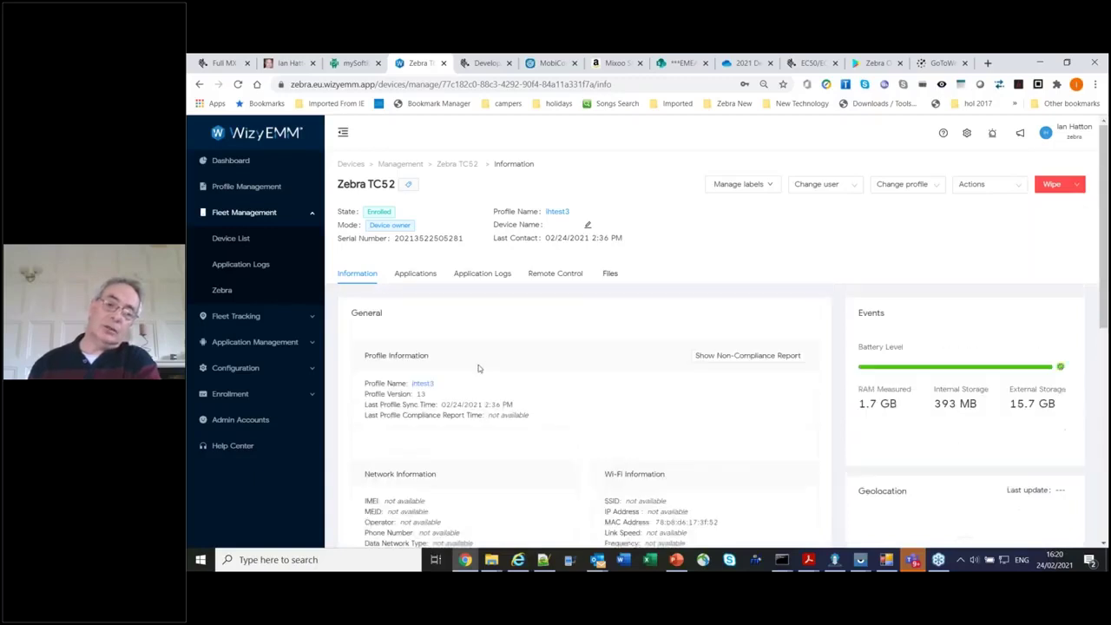
Step: View the TC52's applications, application logs and remote control pages, cancelling the session type choice
left_click(429, 285)
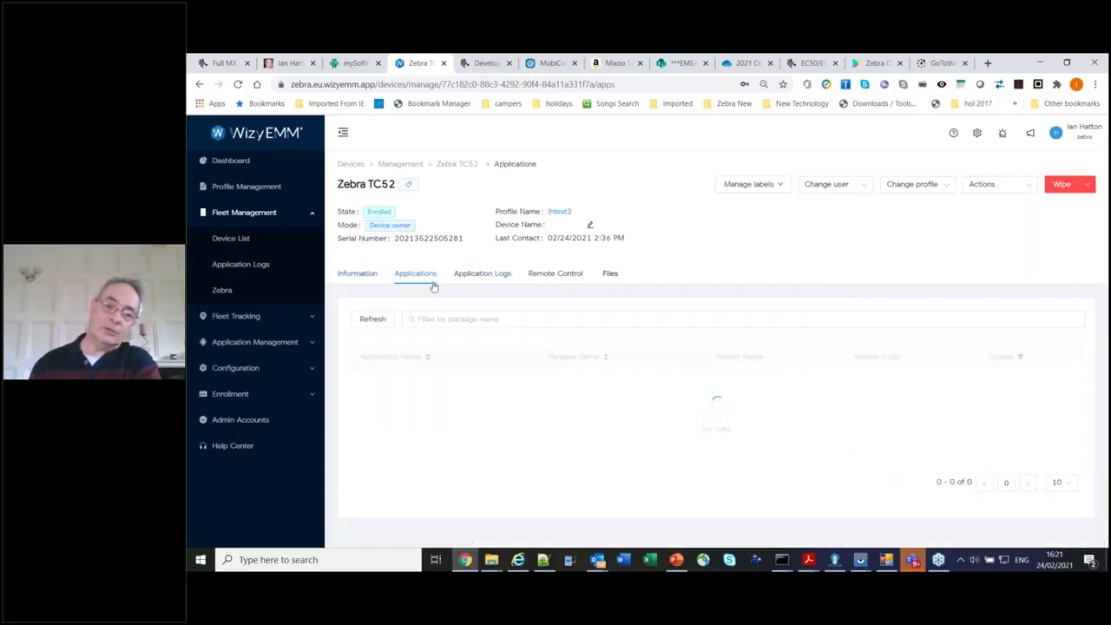
left_click(480, 285)
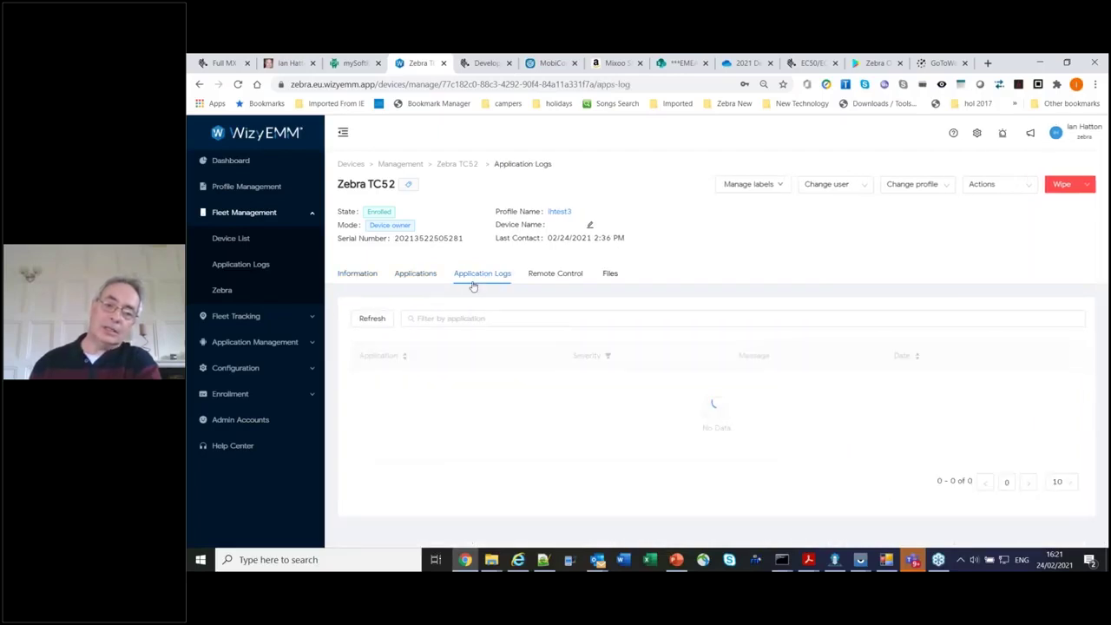
left_click(556, 280)
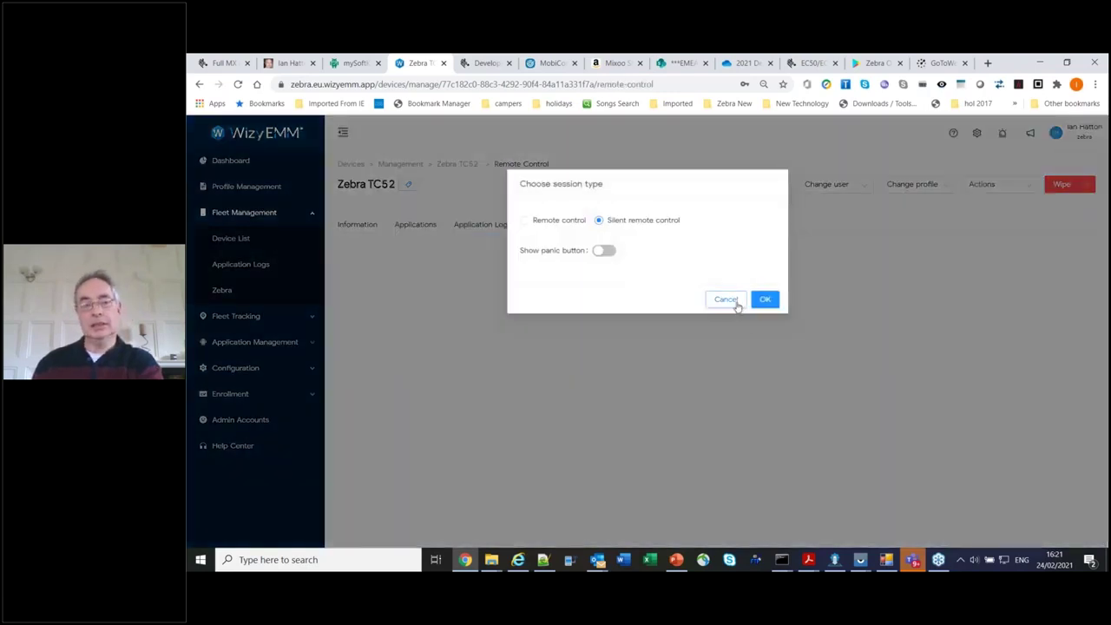
left_click(735, 303)
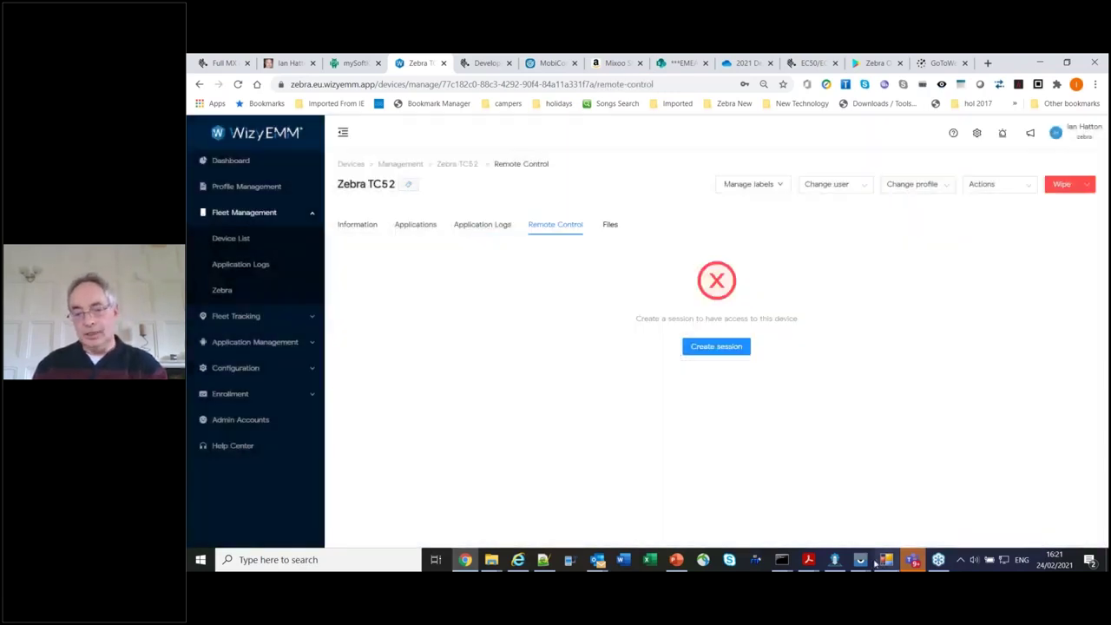
Step: Show the mirrored TC52 screen in Vysor, and return to the device's general information in WizyEMM
mouse_move(861, 561)
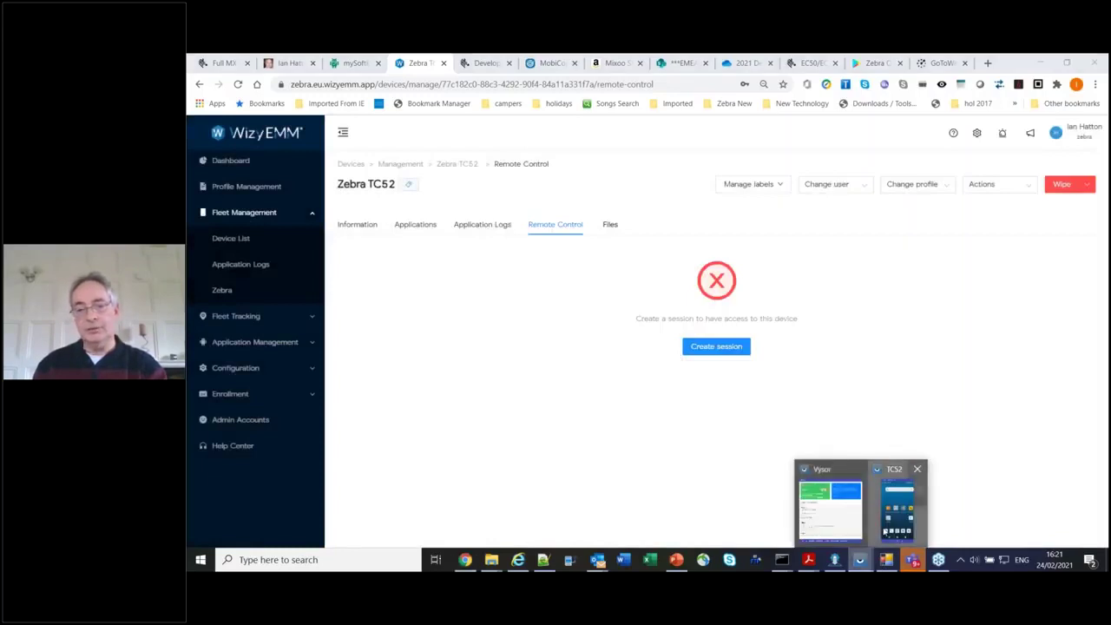
left_click(897, 508)
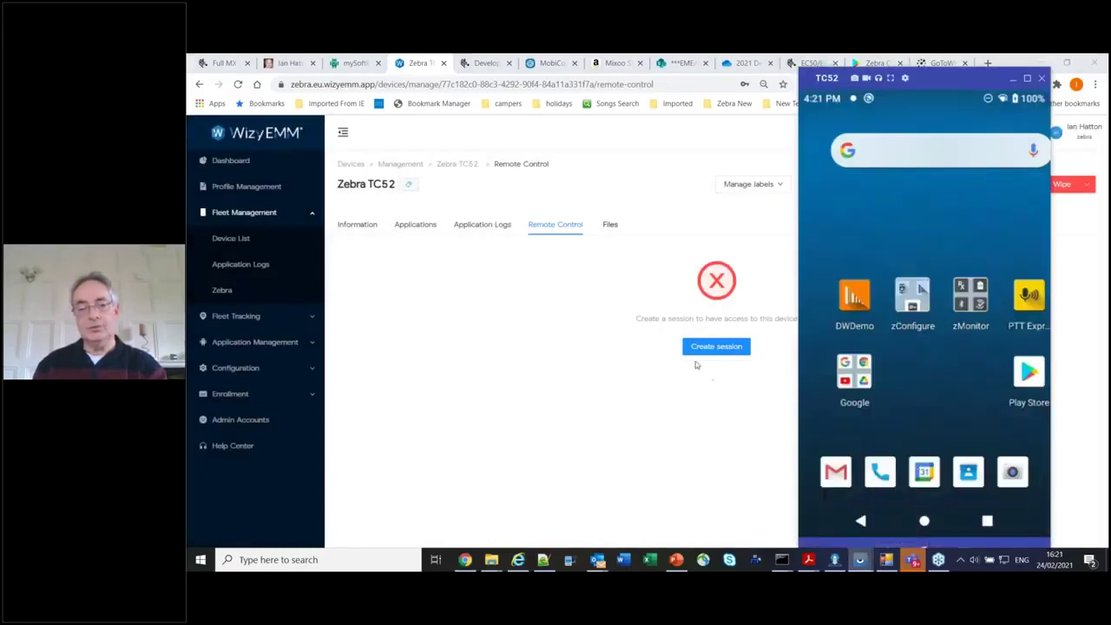
left_click(361, 225)
left_click(361, 226)
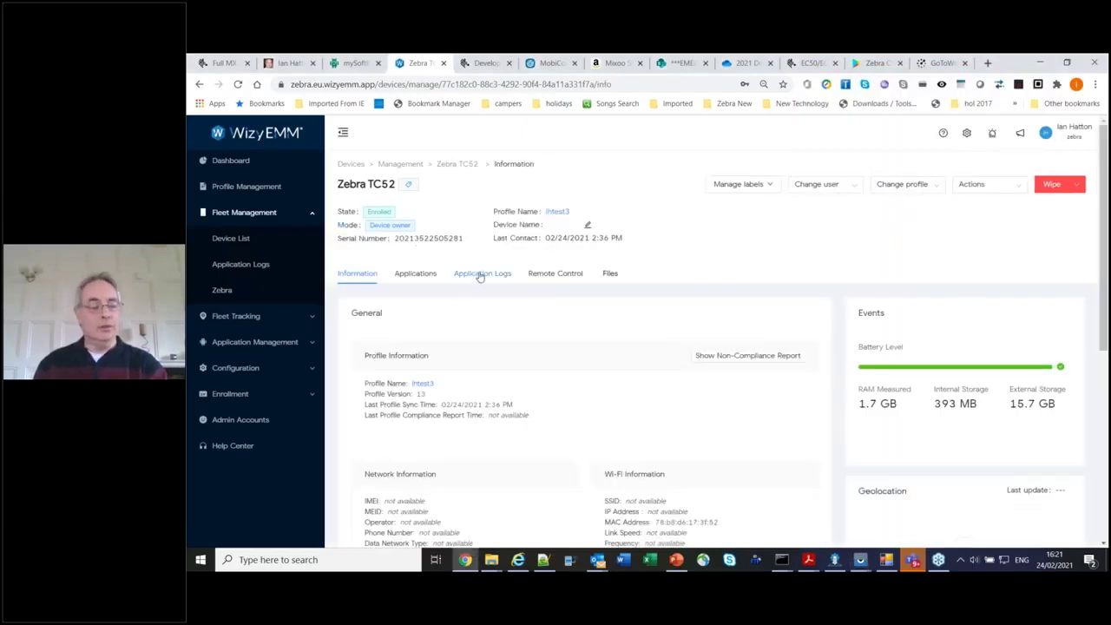
Step: Open the ihtest3 profile assigned to the TC52 and examine the global settings in its policies
left_click(557, 212)
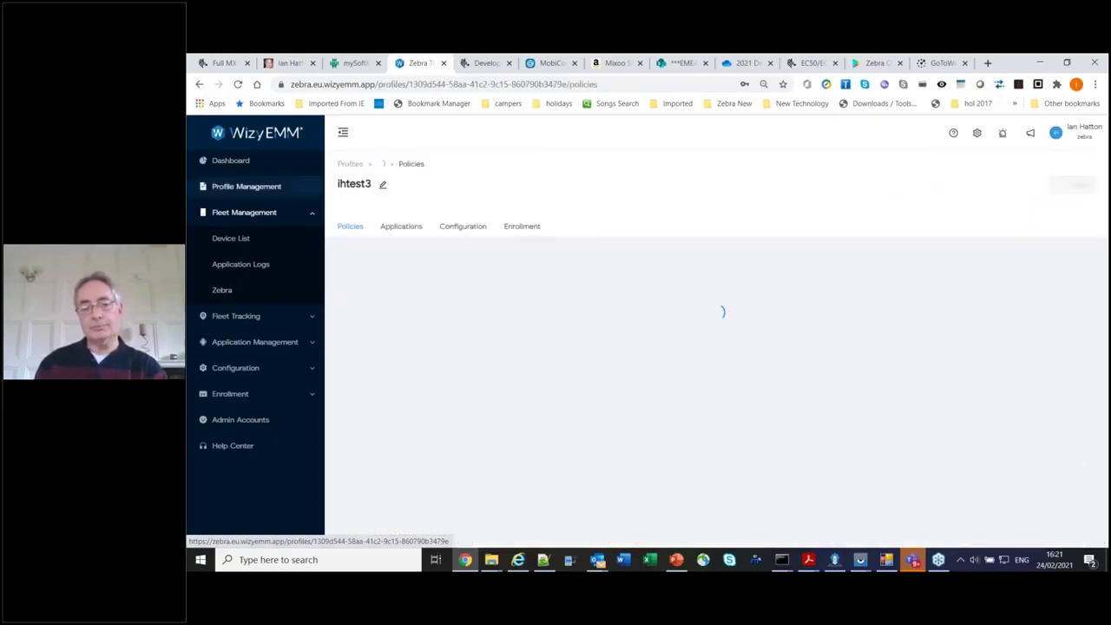
scroll(441, 263, "down", 2)
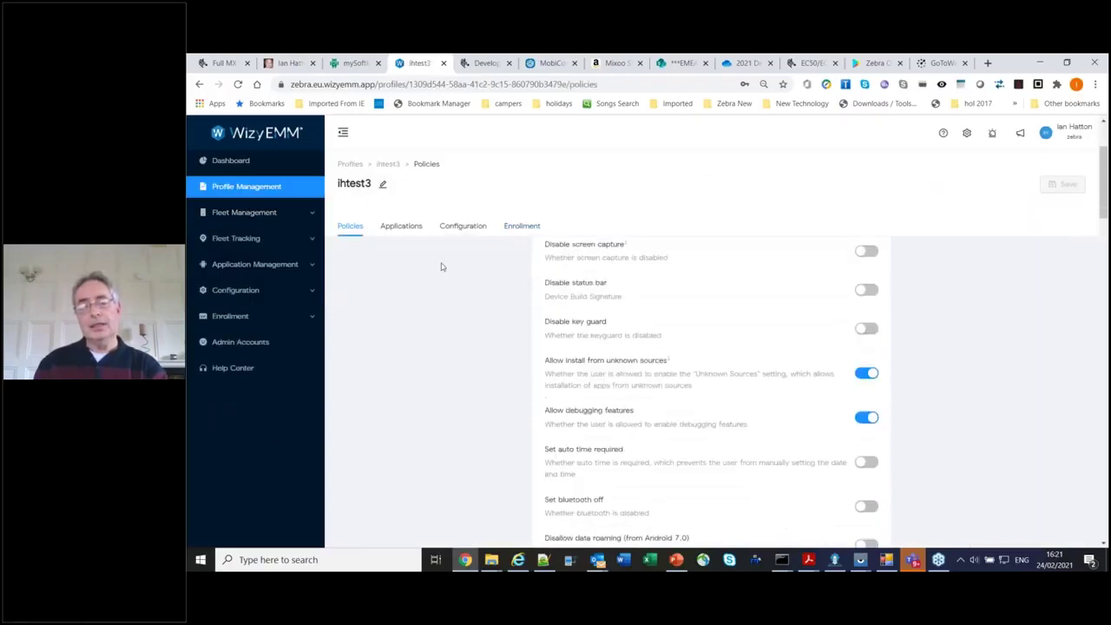
scroll(634, 363, "up", 1)
scroll(623, 333, "up", 2)
scroll(623, 333, "down", 4)
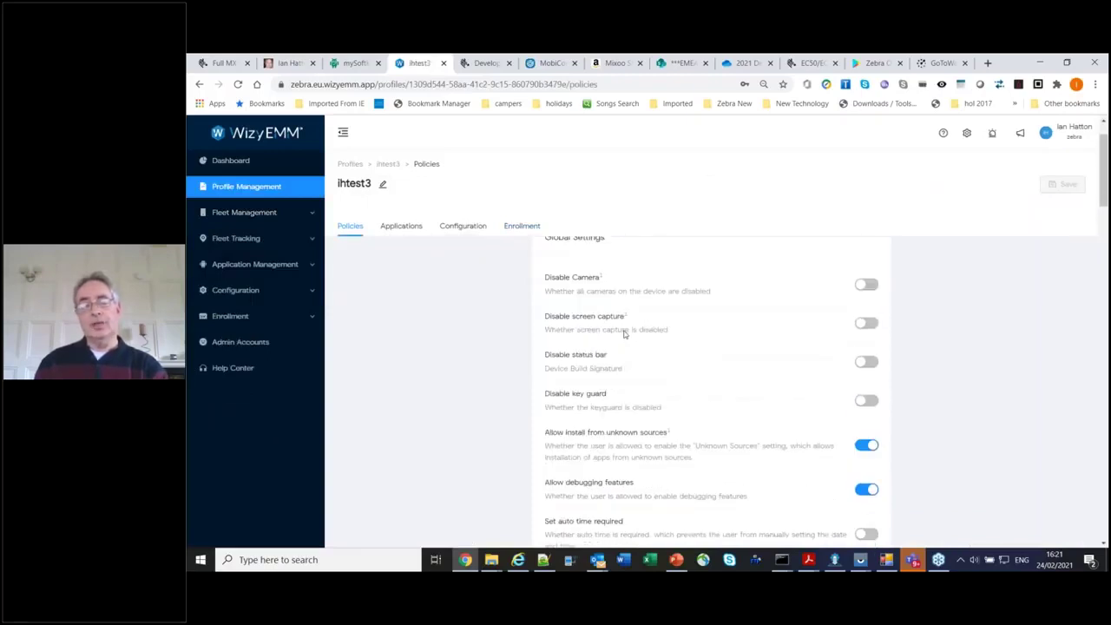
scroll(625, 330, "up", 1)
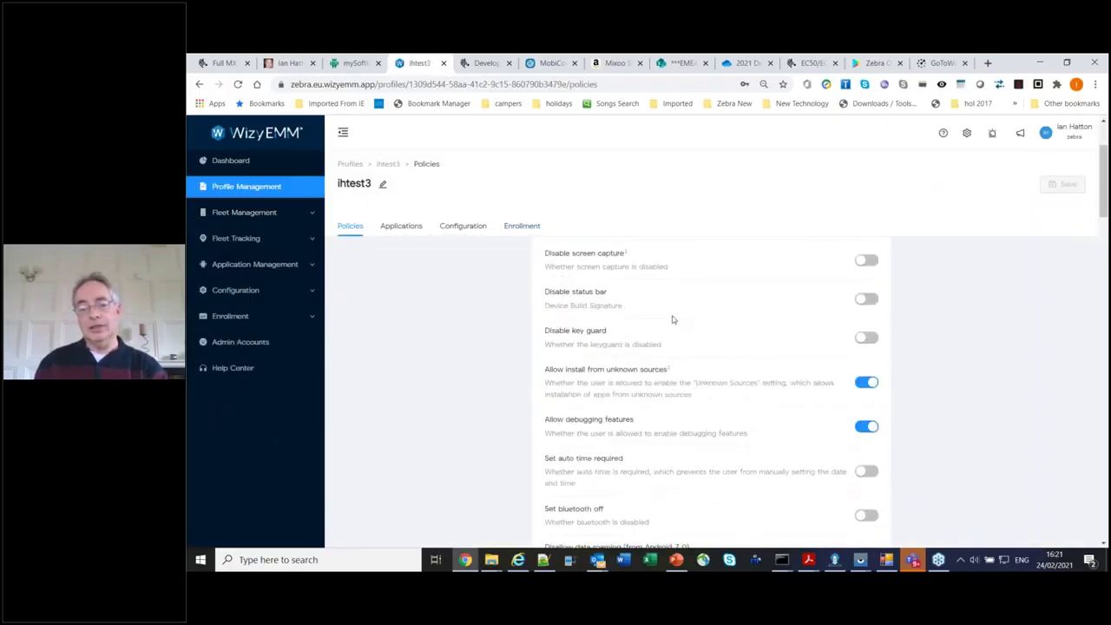
scroll(668, 321, "up", 1)
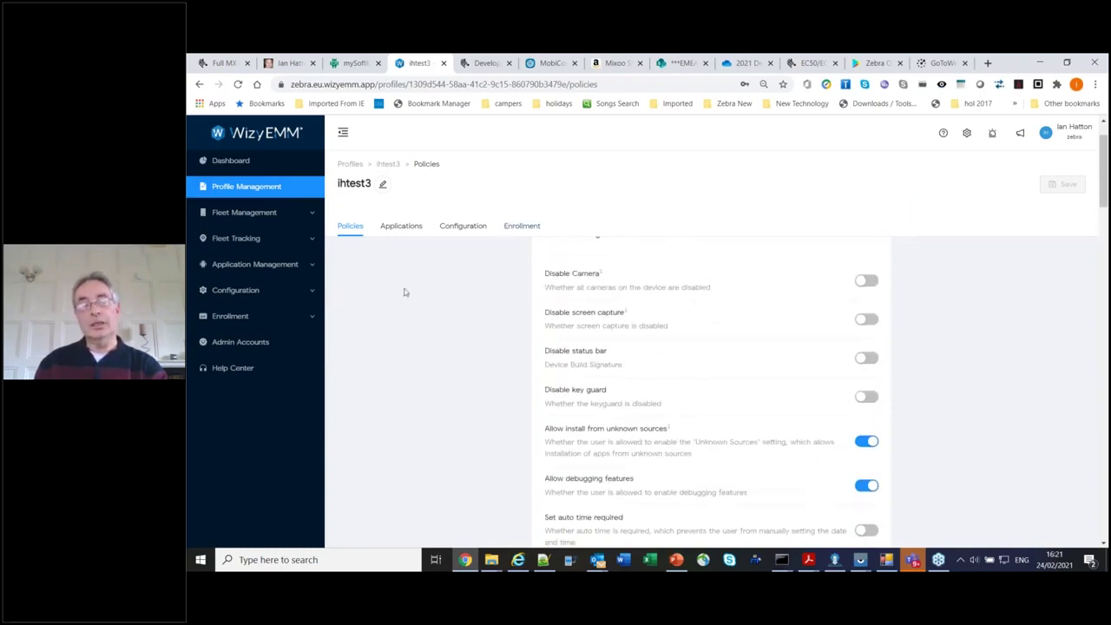
Step: Open the configuration of Zebra OEMConfig powered by MX among the ihtest3 profile's applications and expand its transaction step
left_click(402, 228)
scroll(461, 304, "down", 3)
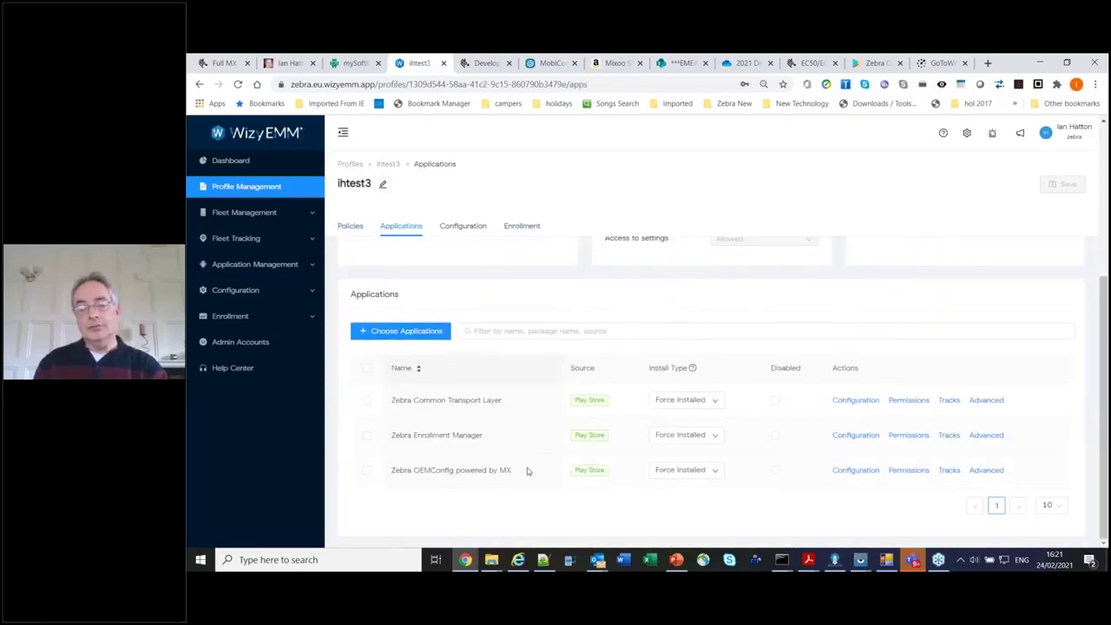
left_click_drag(395, 479, 483, 474)
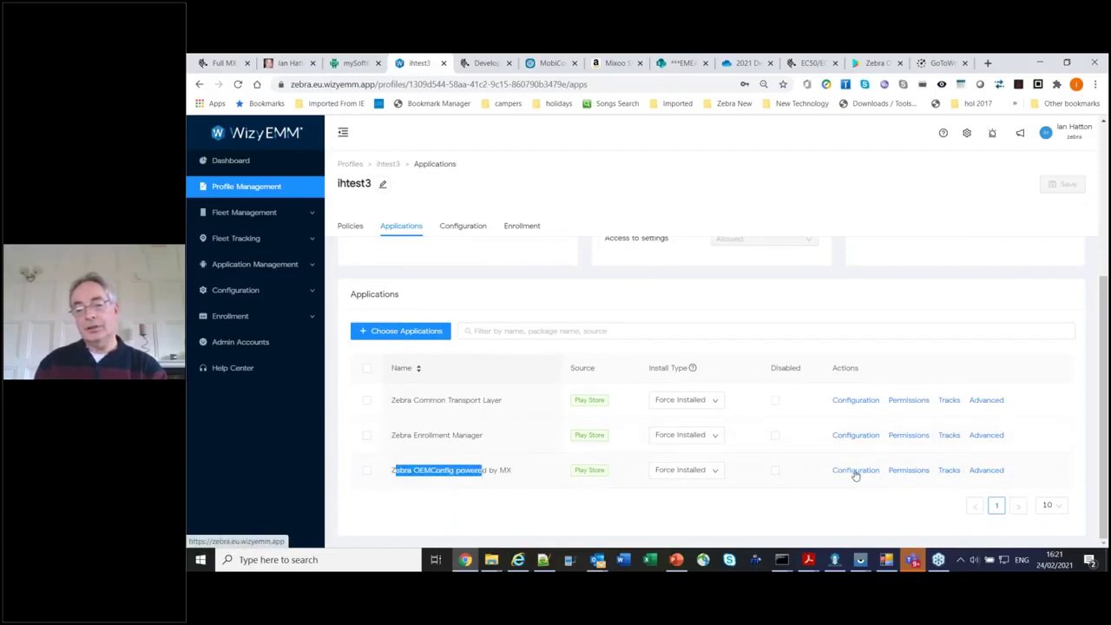
left_click(855, 471)
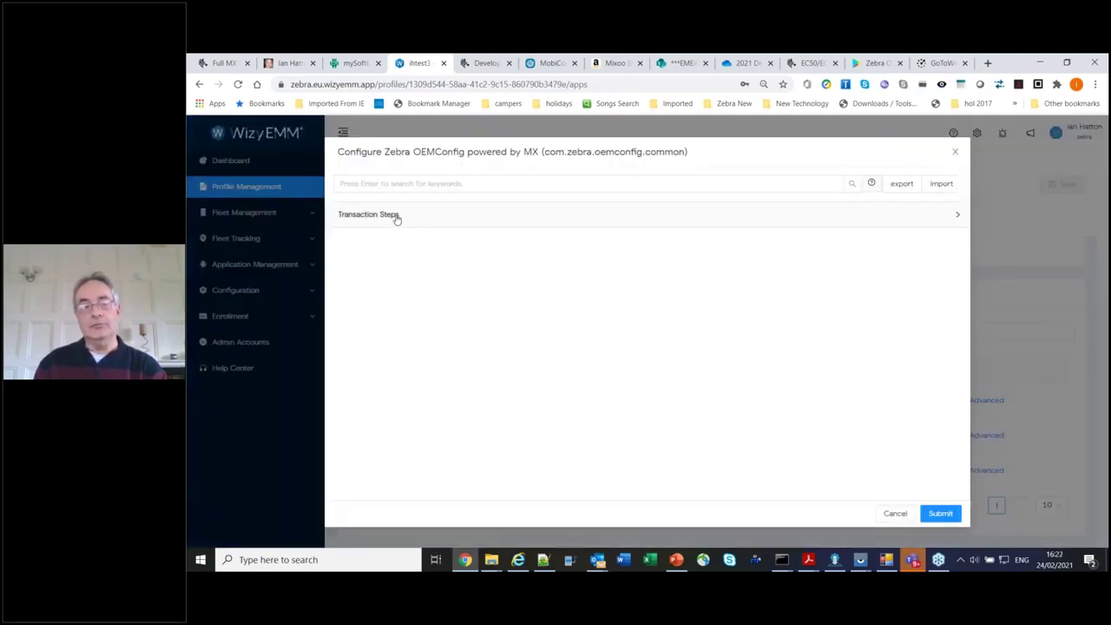
left_click(396, 216)
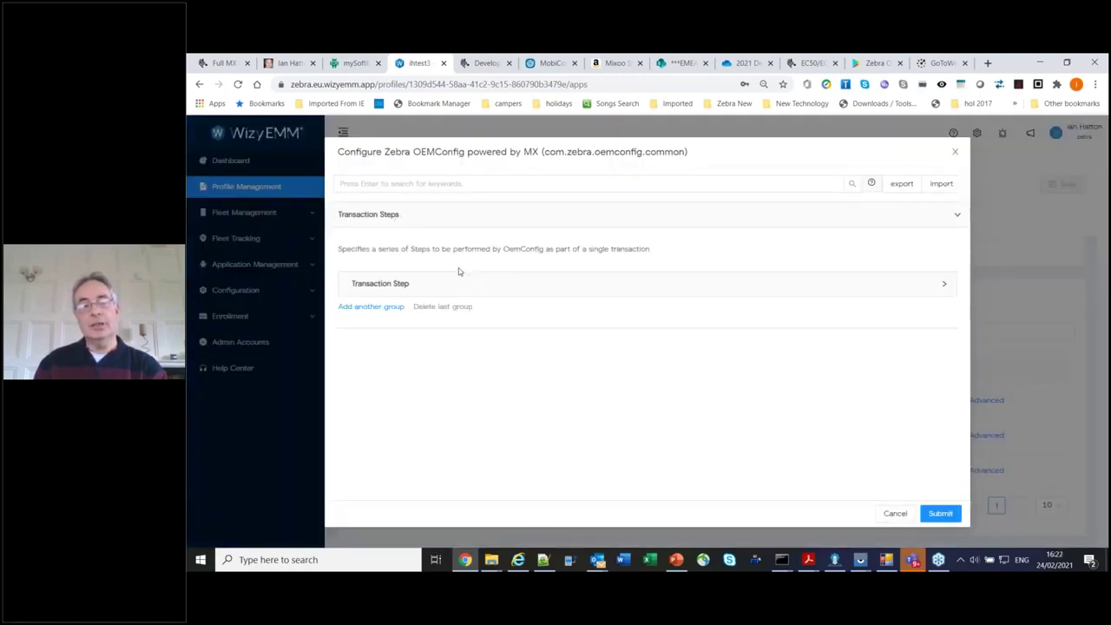
left_click(397, 287)
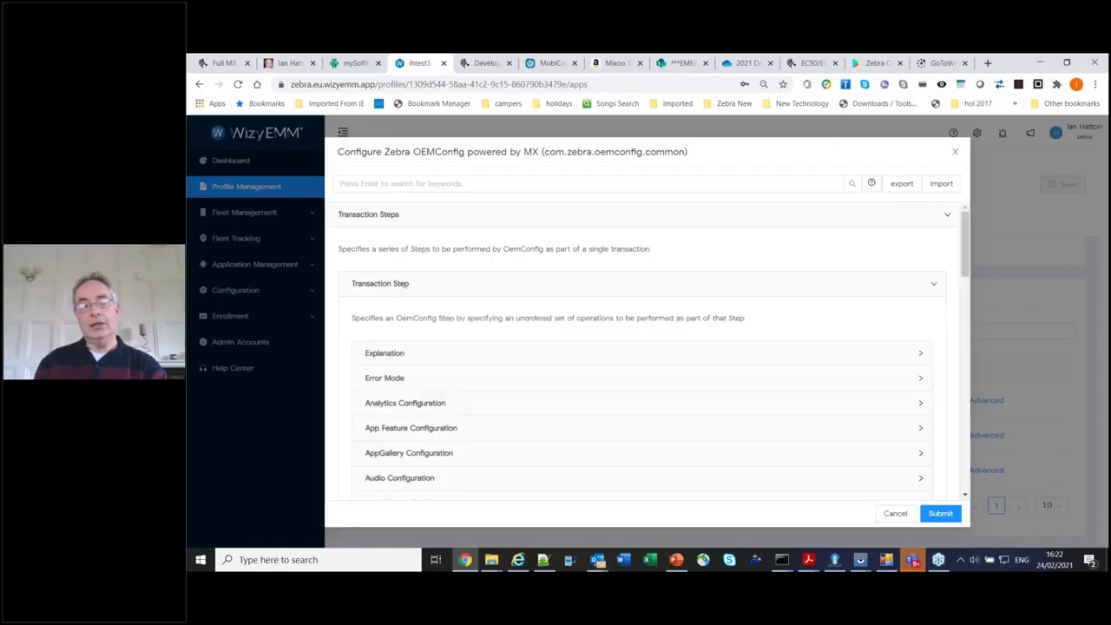
Step: Examine the transaction step's configuration categories and the Bluetooth Configuration options, and collapse the Bluetooth section
scroll(433, 257, "down", 3)
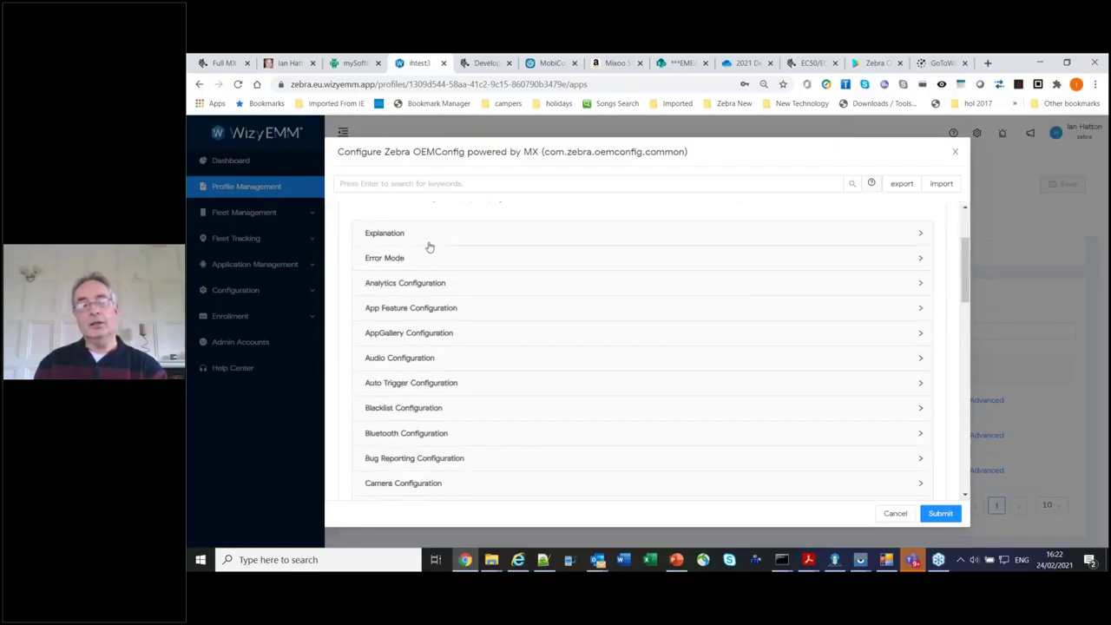
scroll(422, 258, "down", 1)
scroll(422, 258, "down", 1)
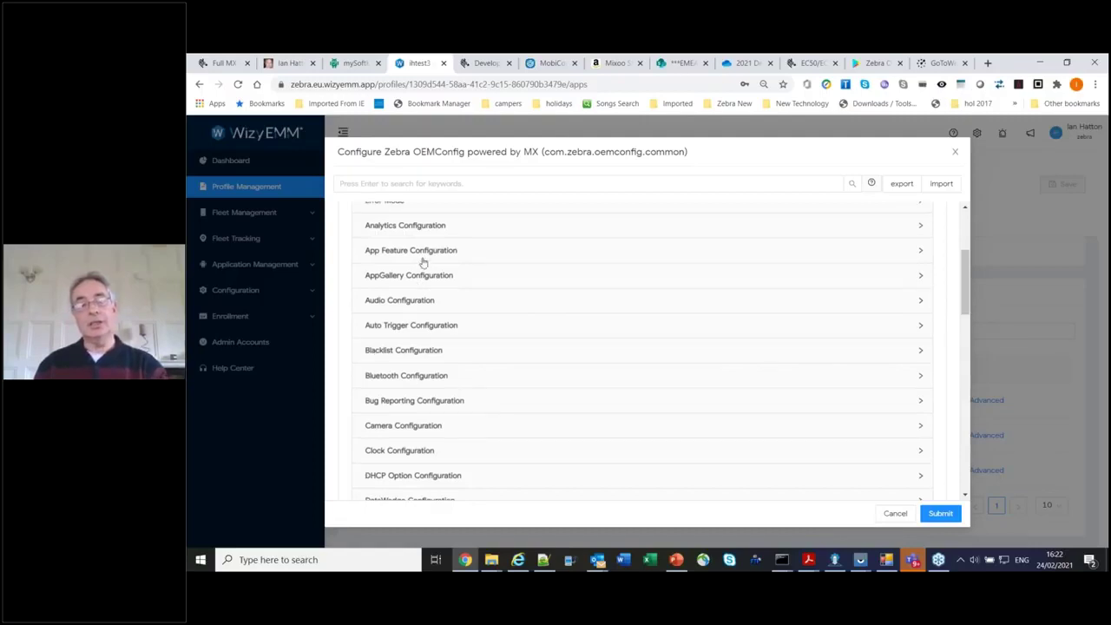
scroll(405, 270, "up", 1)
scroll(405, 270, "down", 1)
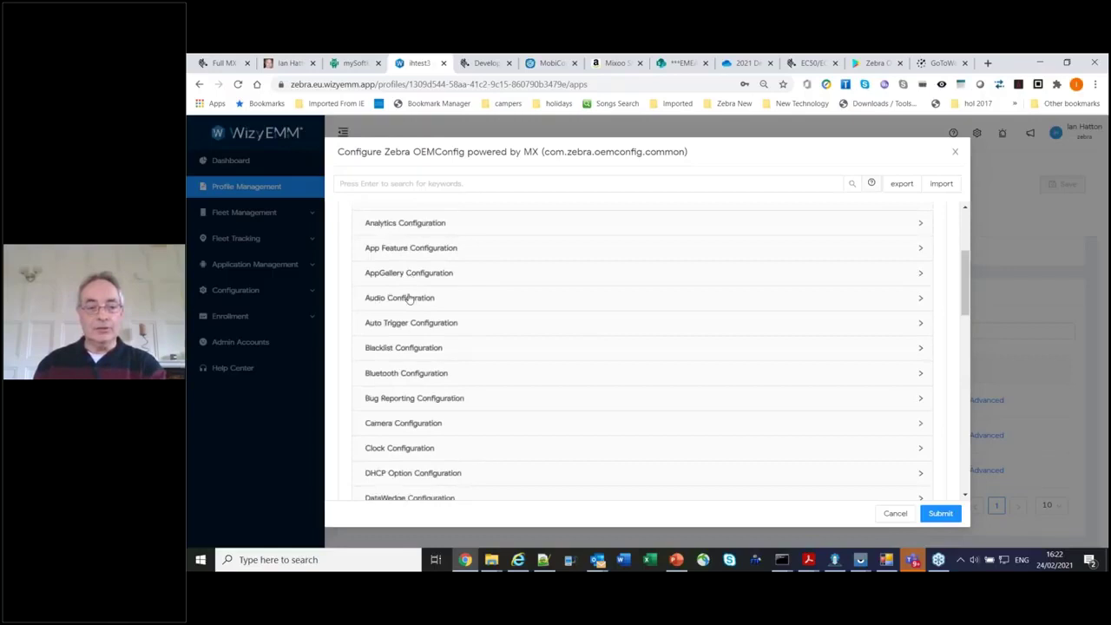
scroll(409, 298, "down", 1)
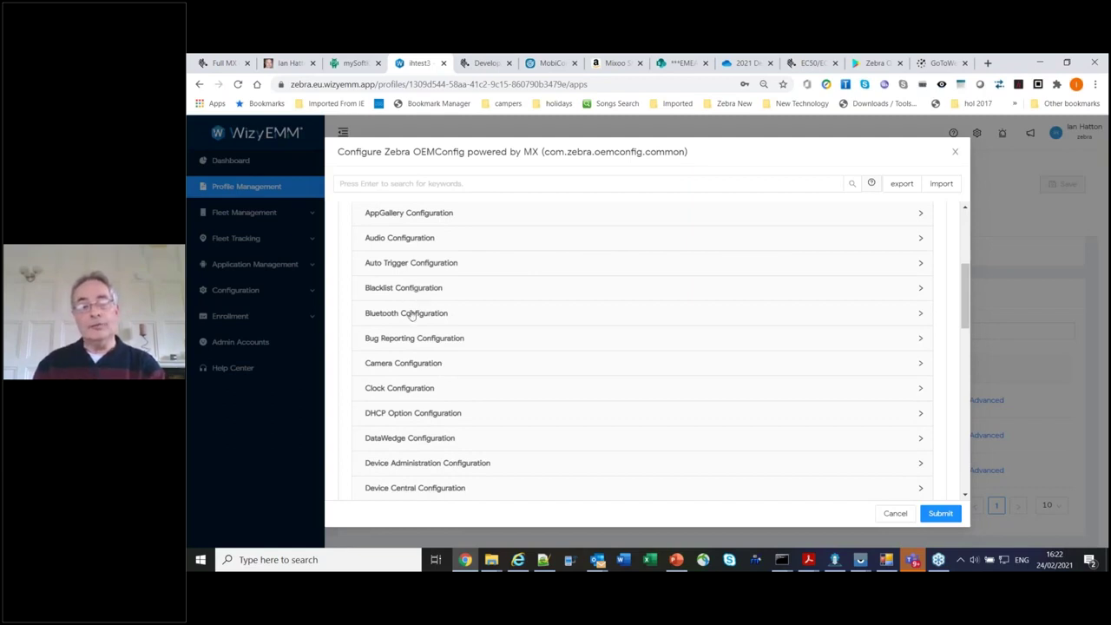
left_click(411, 314)
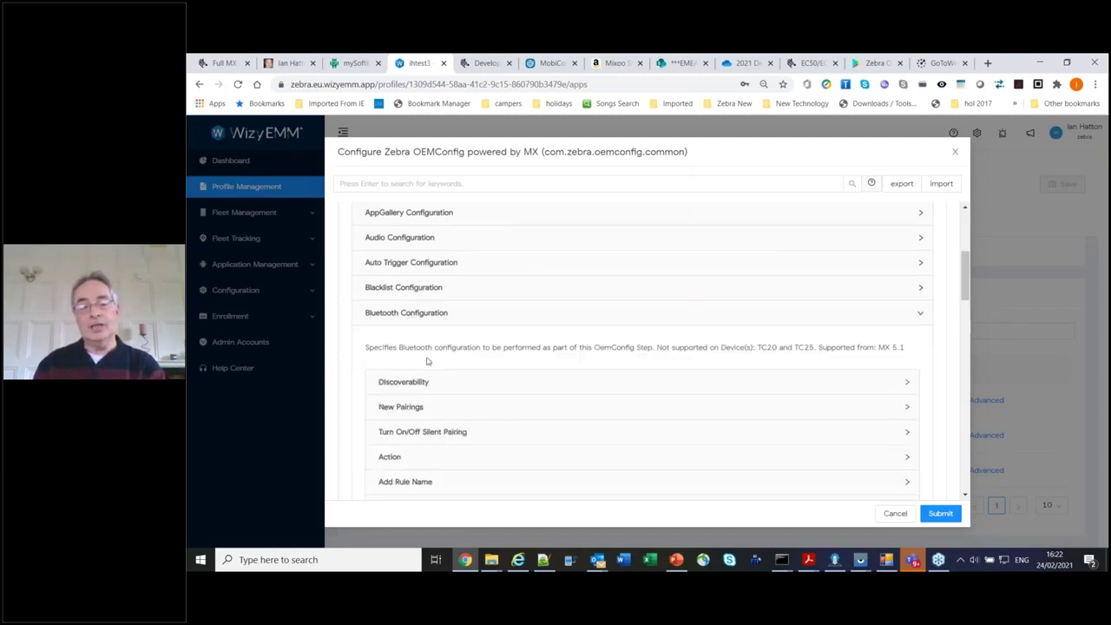
scroll(411, 314, "down", 1)
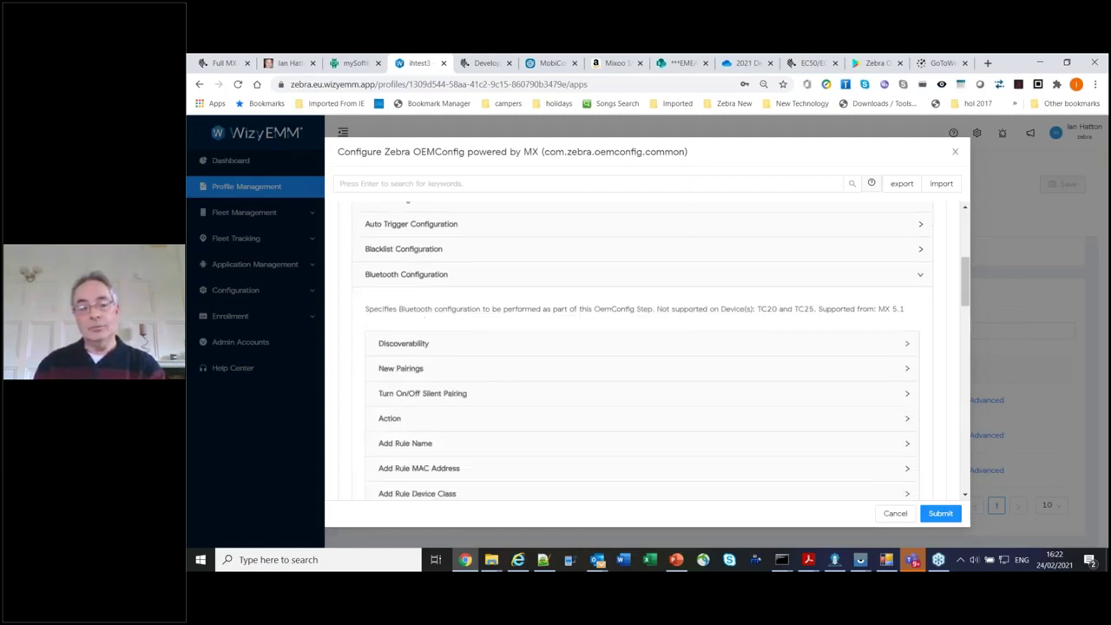
left_click(412, 263)
Step: Examine the Camera Configuration options, including the choices for Use Of Front Camera, and collapse the section
scroll(413, 291, "down", 1)
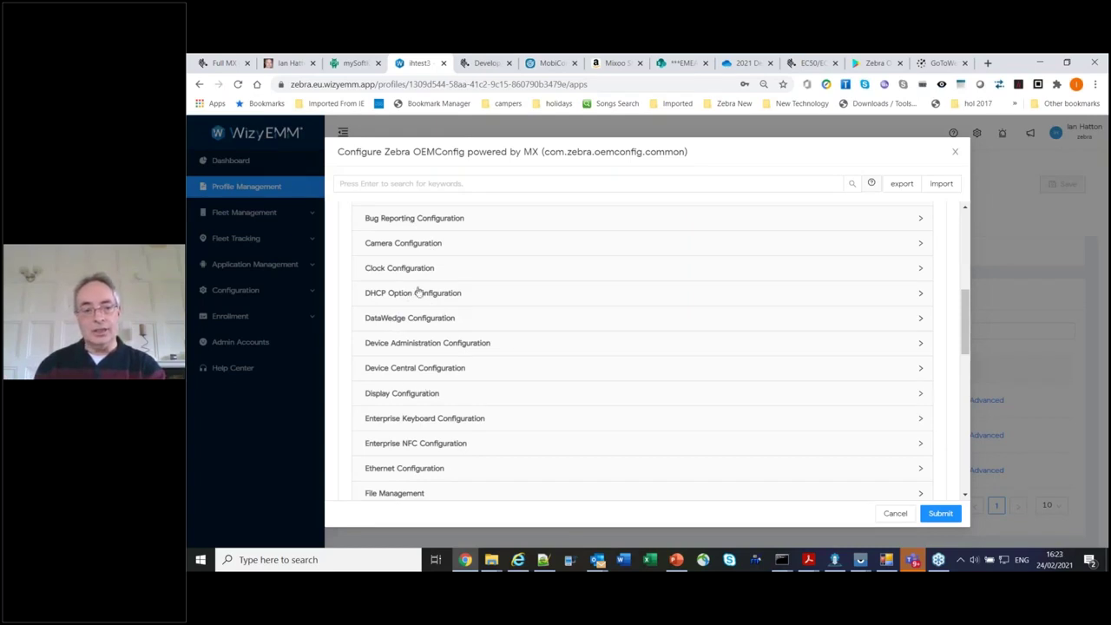
scroll(411, 311, "down", 2)
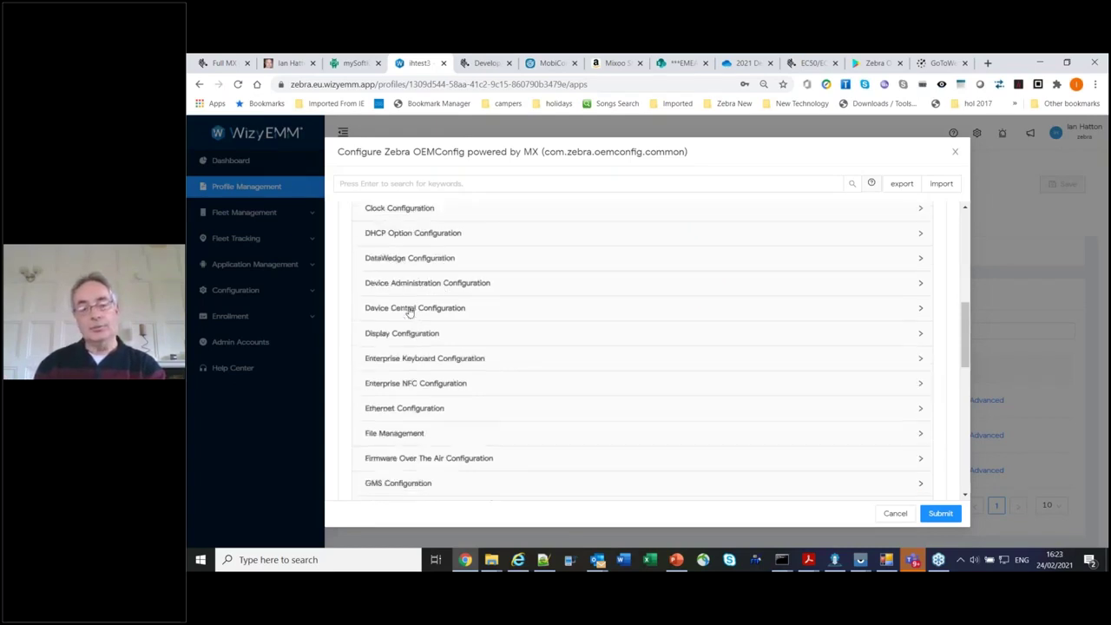
scroll(411, 311, "up", 1)
scroll(410, 311, "up", 3)
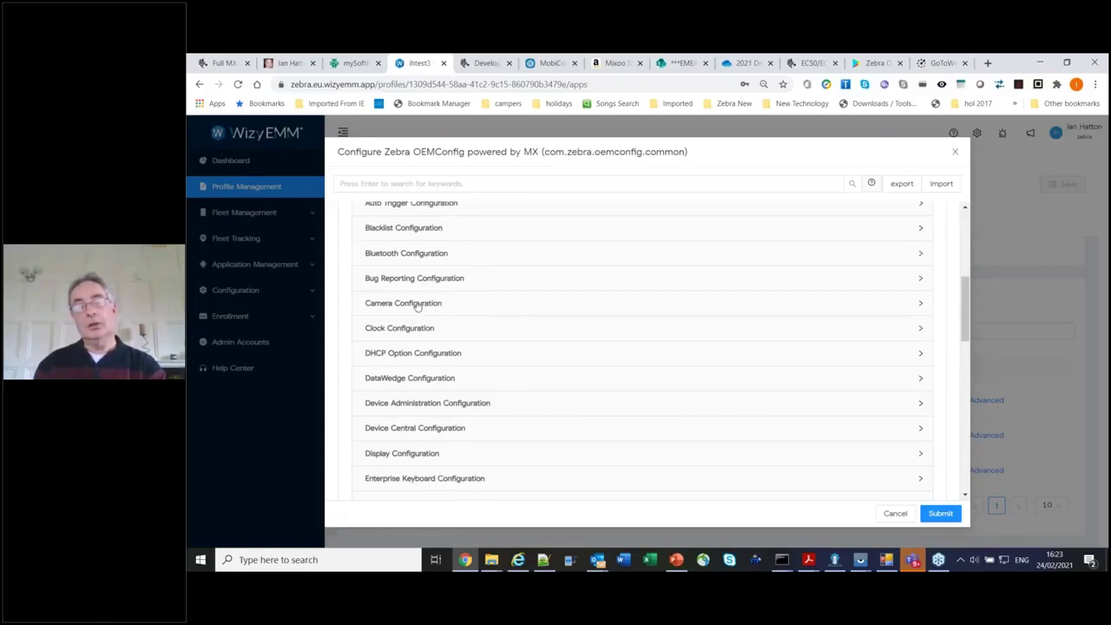
left_click(417, 304)
scroll(426, 339, "down", 1)
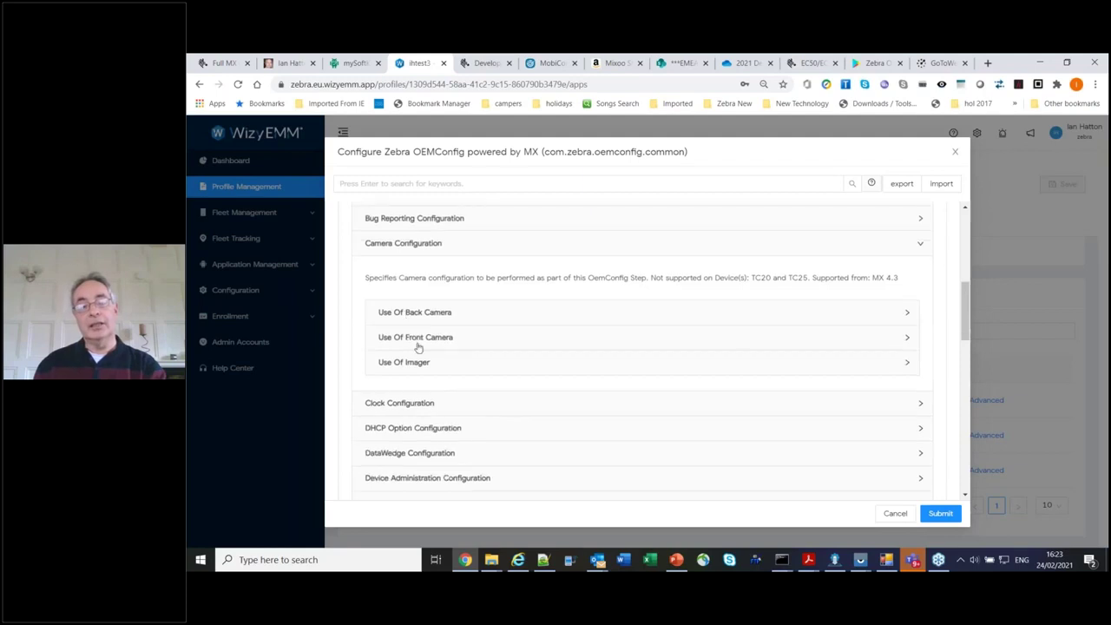
scroll(428, 340, "down", 1)
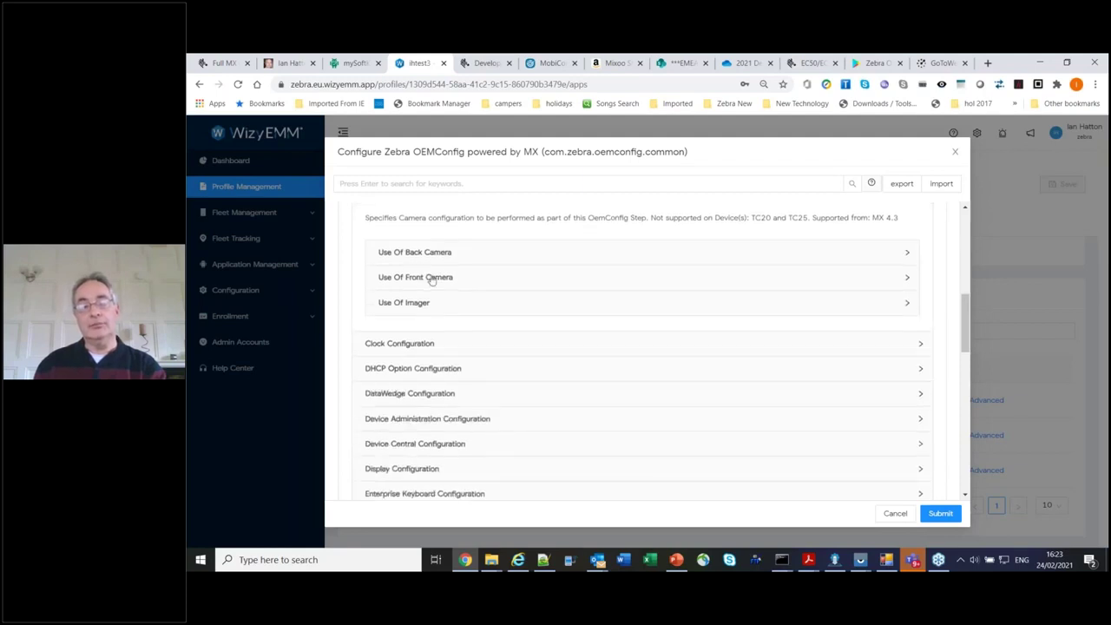
left_click(433, 278)
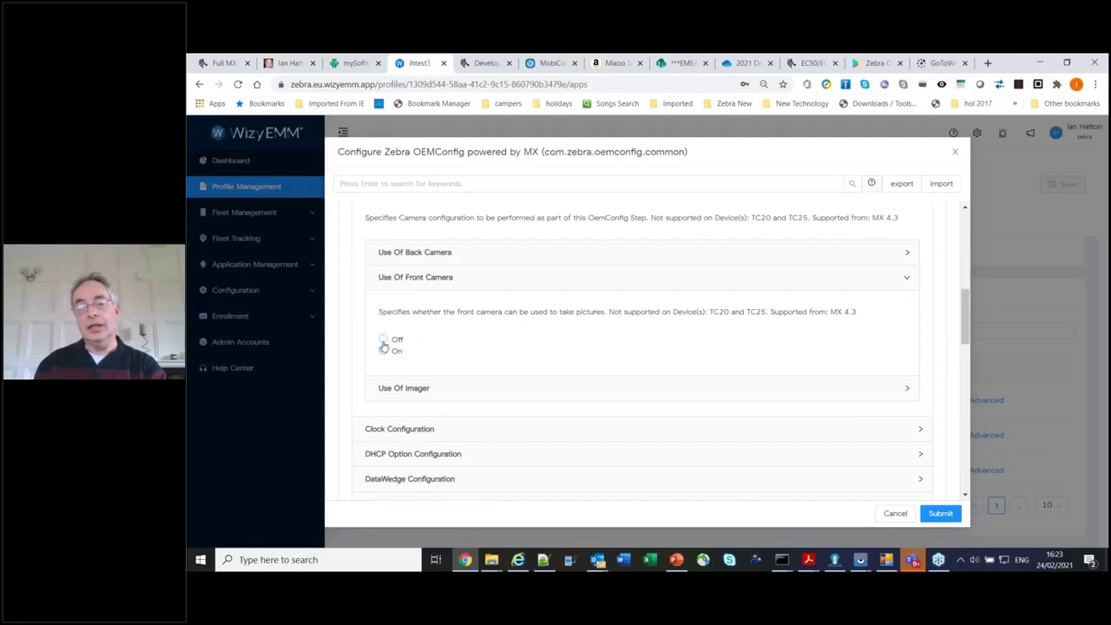
left_click(425, 278)
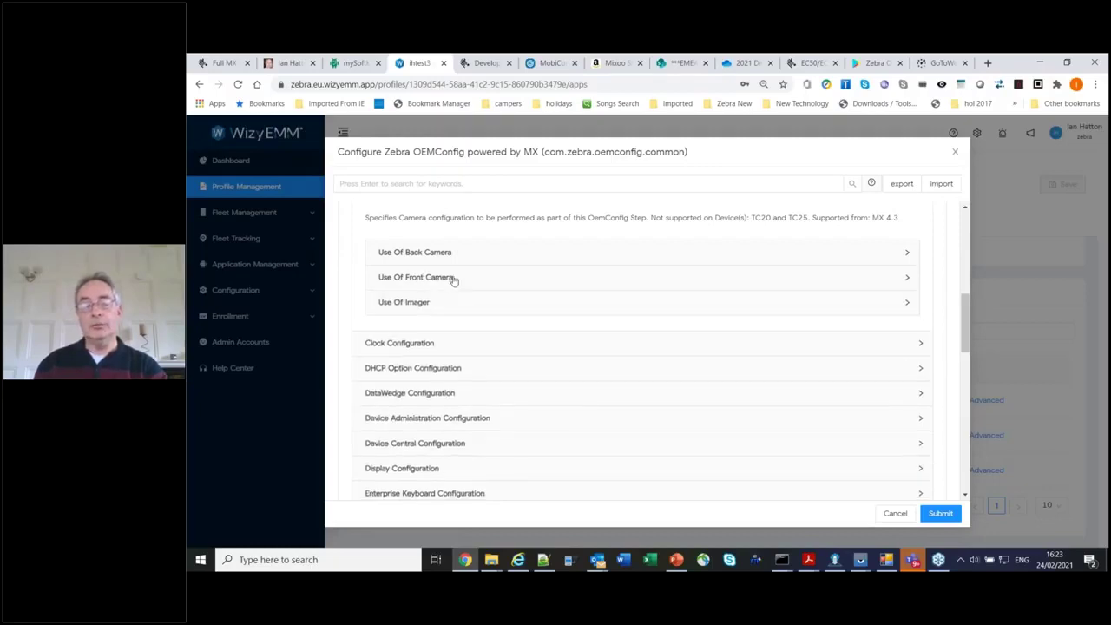
scroll(439, 265, "up", 1)
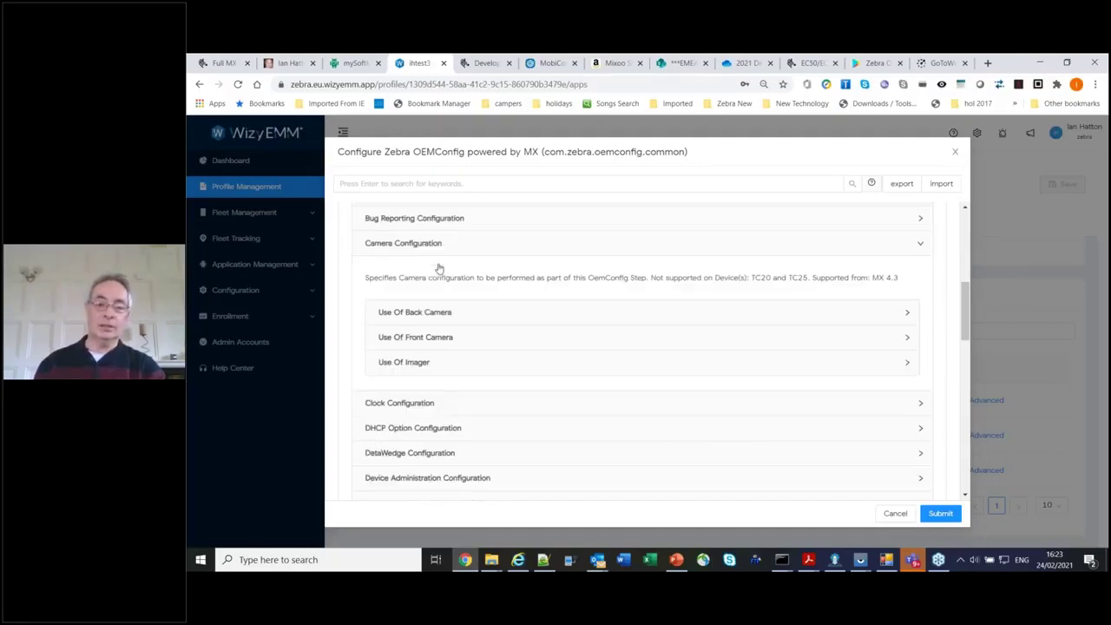
left_click(412, 247)
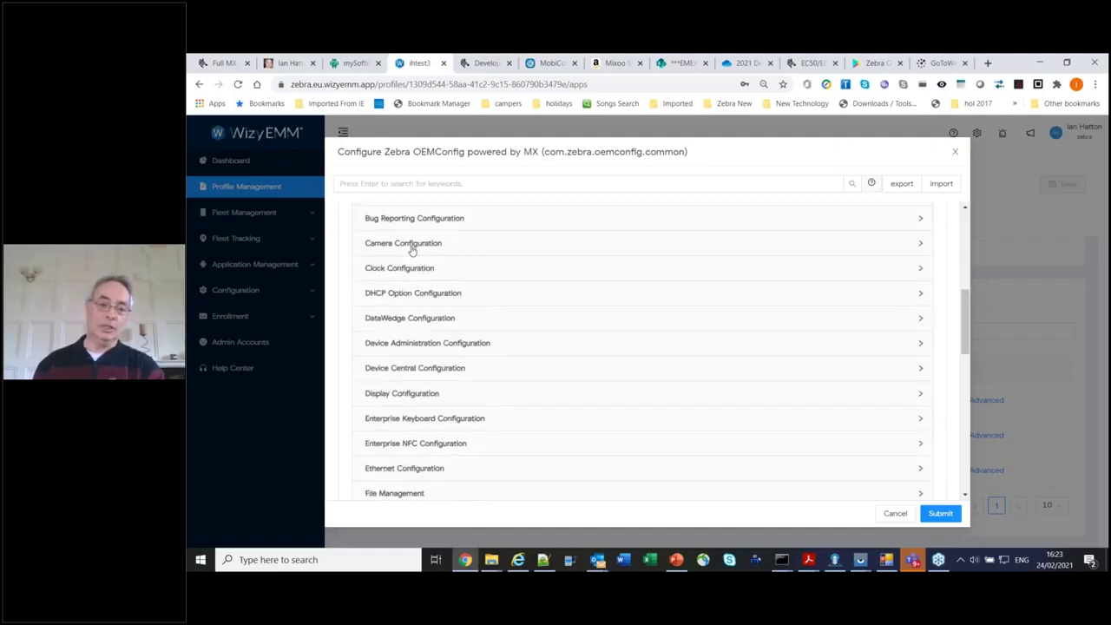
Step: Select SubmitXml as the action in Device Administration Configuration
scroll(481, 295, "down", 2)
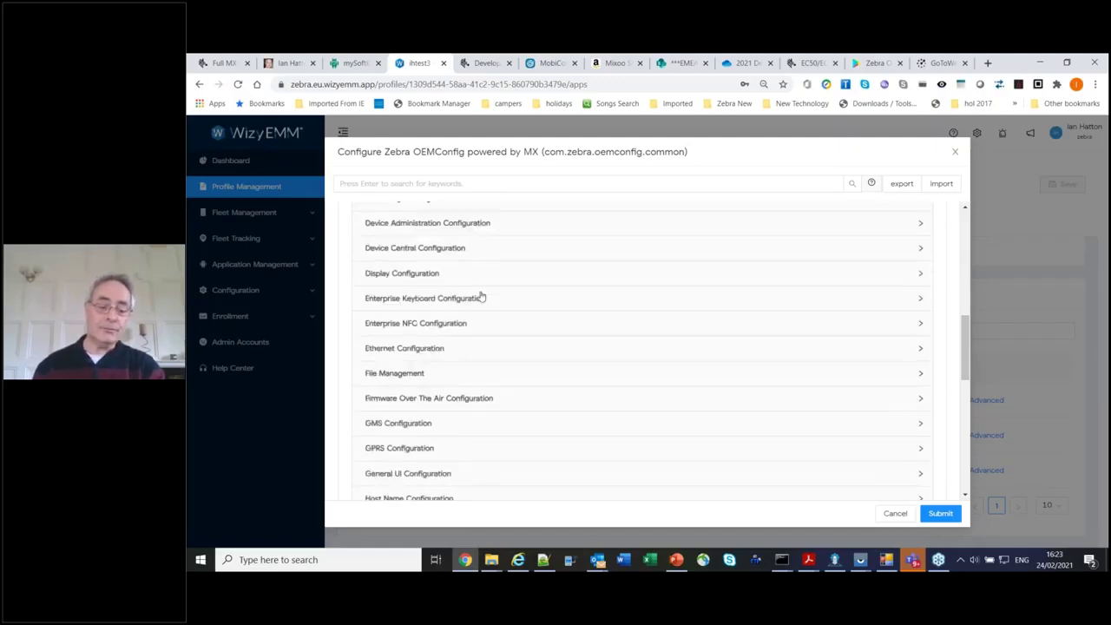
scroll(482, 312, "down", 1)
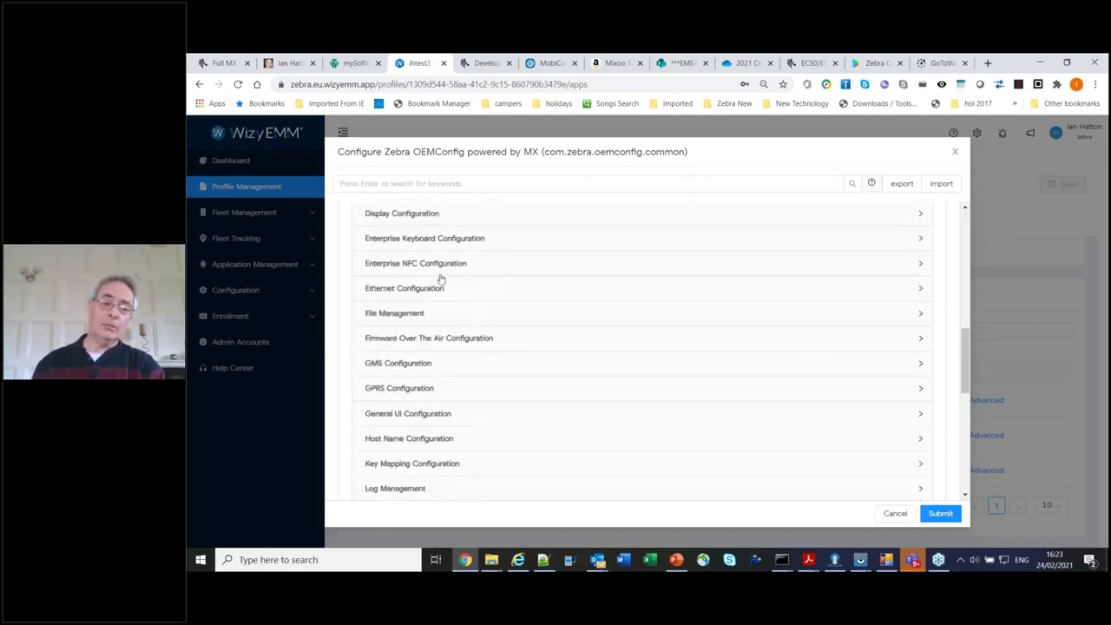
scroll(427, 253, "down", 1)
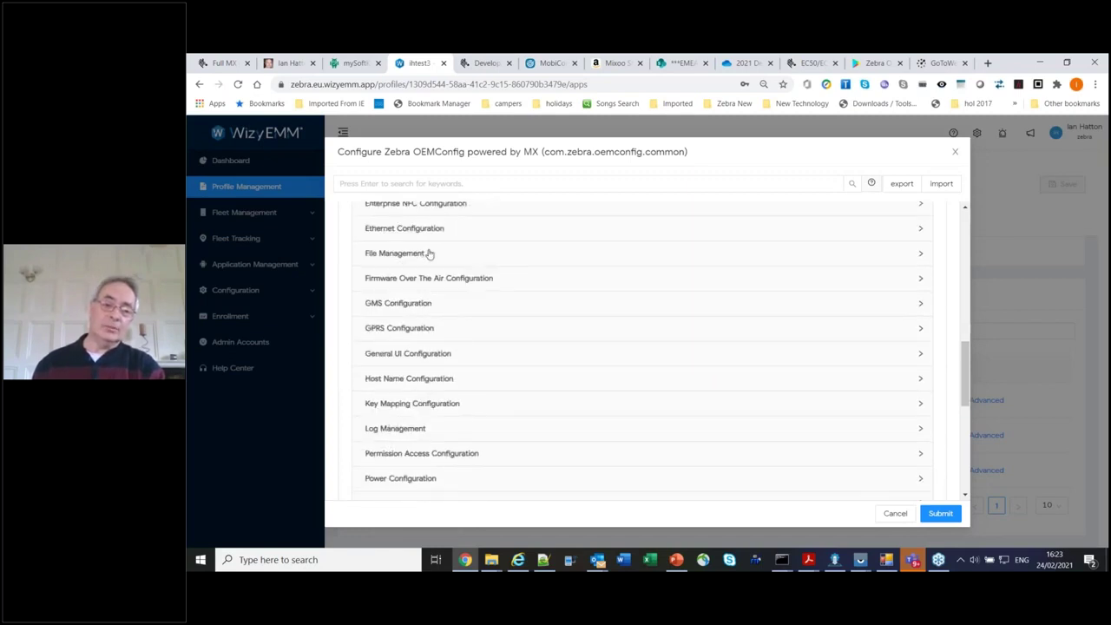
scroll(426, 251, "up", 2)
scroll(417, 278, "up", 1)
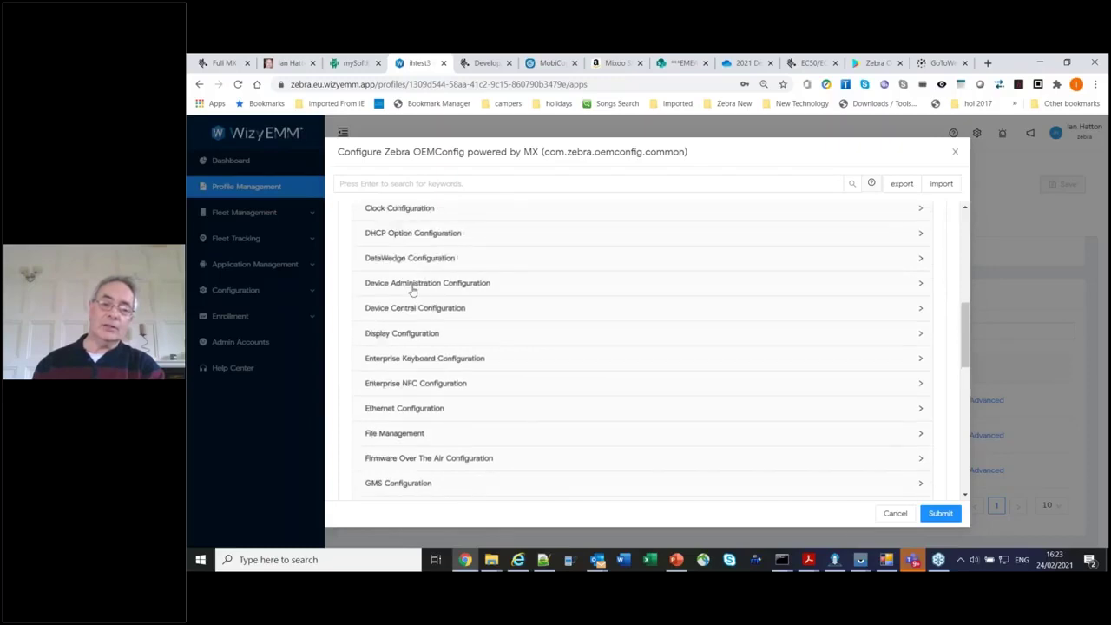
left_click(413, 287)
scroll(521, 300, "down", 2)
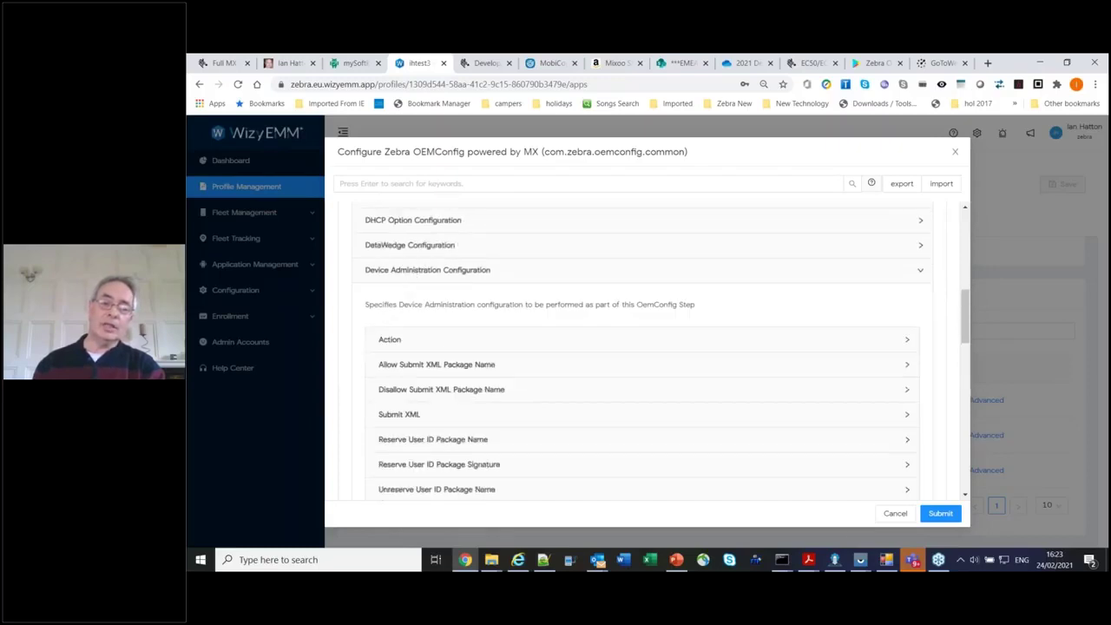
scroll(504, 317, "down", 2)
left_click(468, 233)
left_click(385, 317)
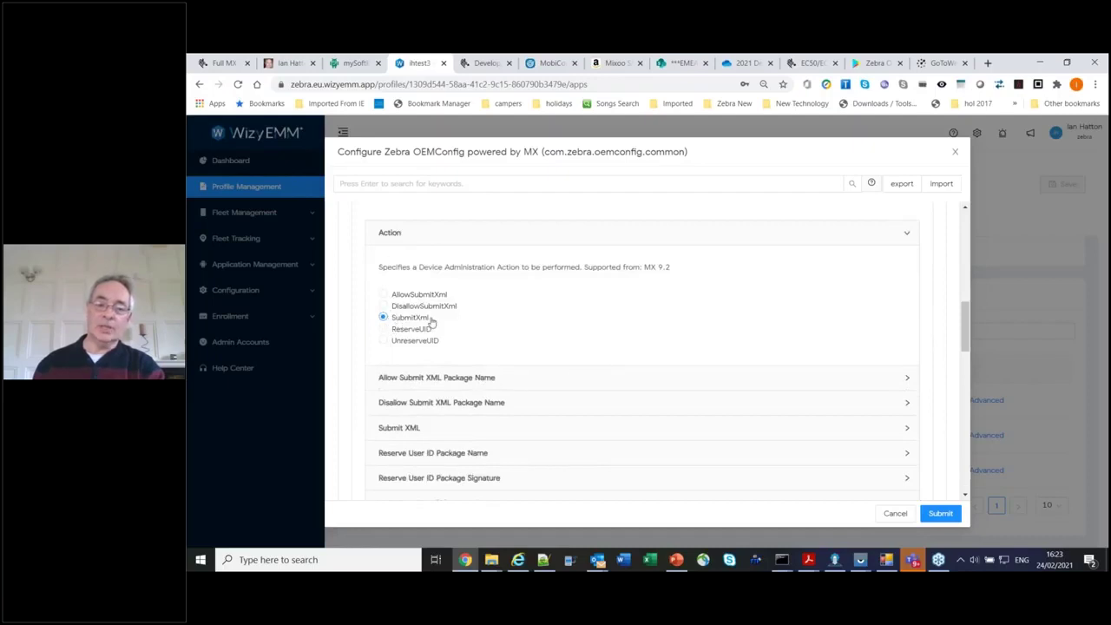
Step: Expand the Submit XML setting and put its XML containing the ShowBatteryPercentage parameter into editing
scroll(434, 261, "down", 2)
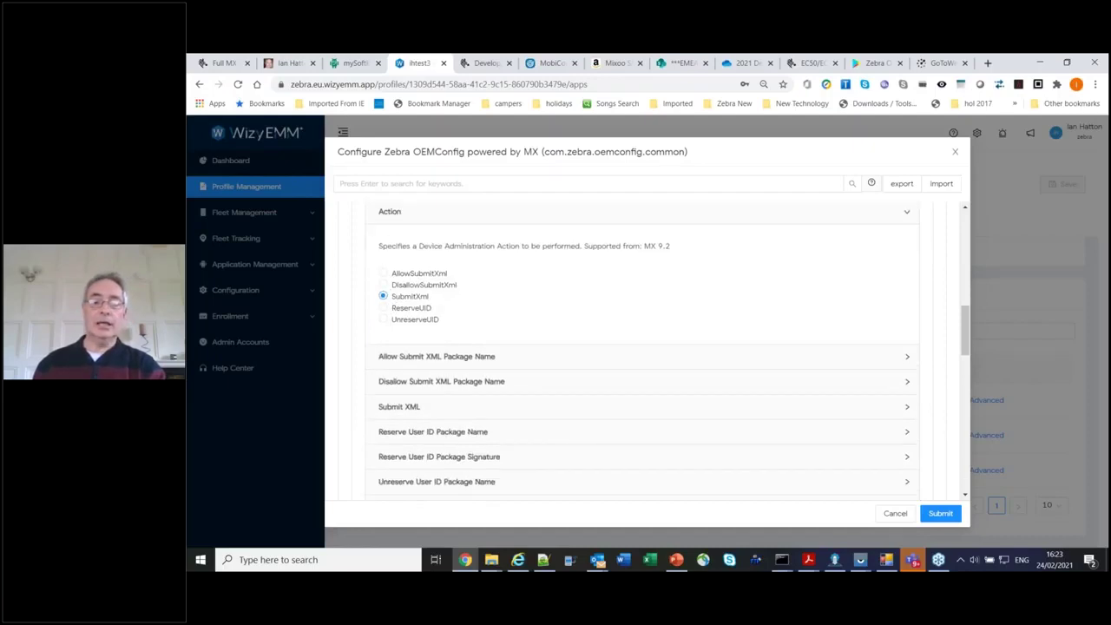
scroll(534, 317, "down", 1)
left_click(534, 310)
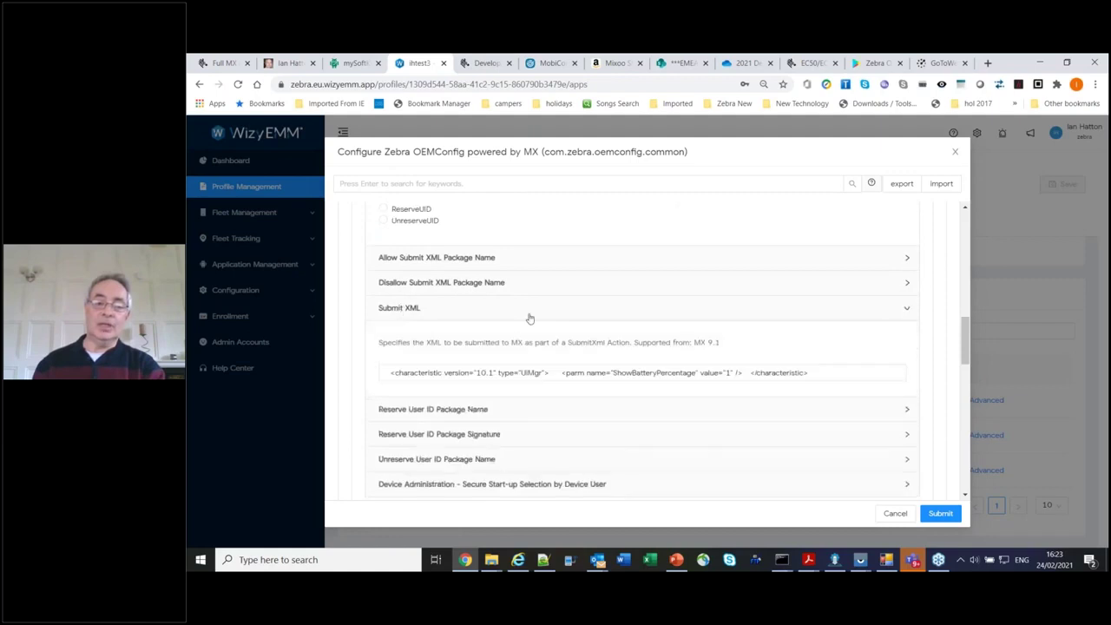
left_click(606, 369)
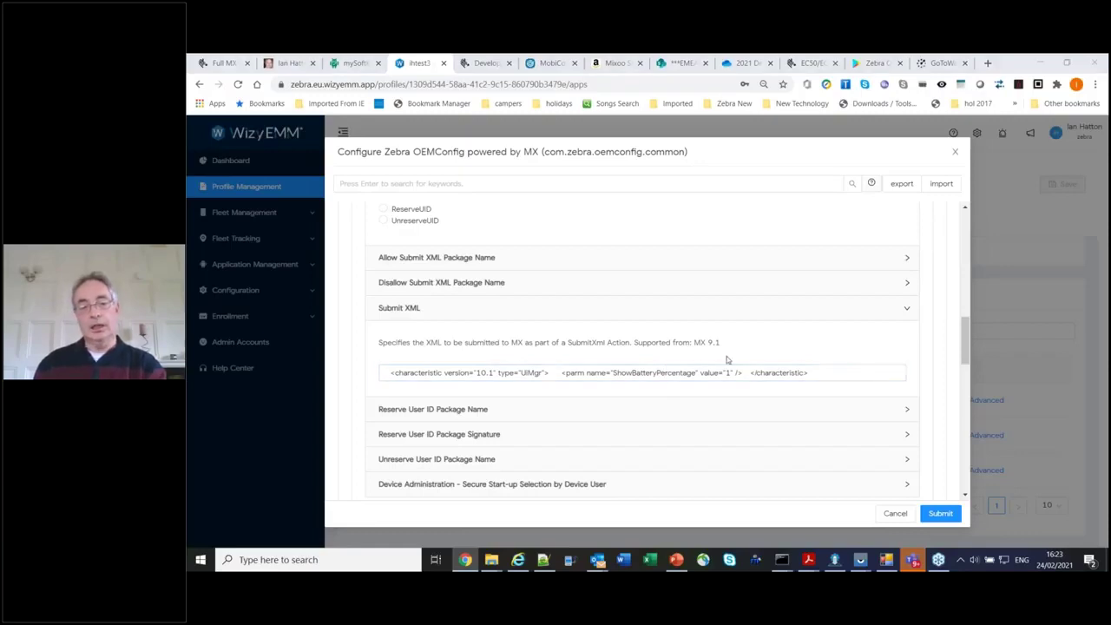
Step: Check the MX enable and disable reminder in XML Tester and the battery display on the mirrored TC52 screen in Vysor
key("alt+Tab")
key("alt+Tab")
key("alt+Tab")
key("alt+Tab")
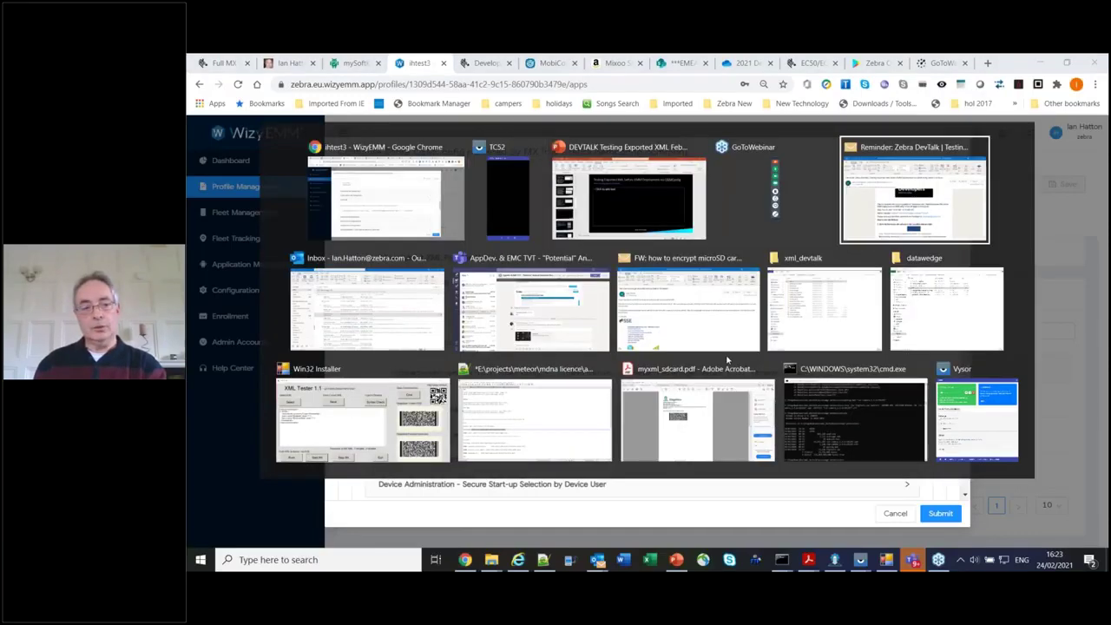
key("alt+shift+Tab")
key("alt+shift+Tab")
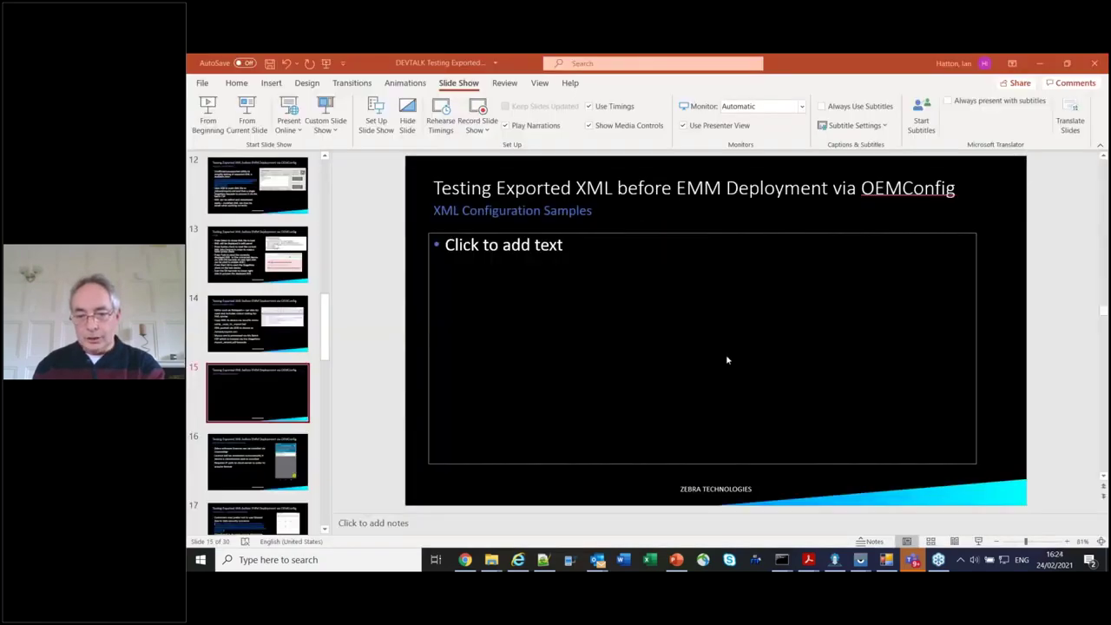
key("alt+Tab")
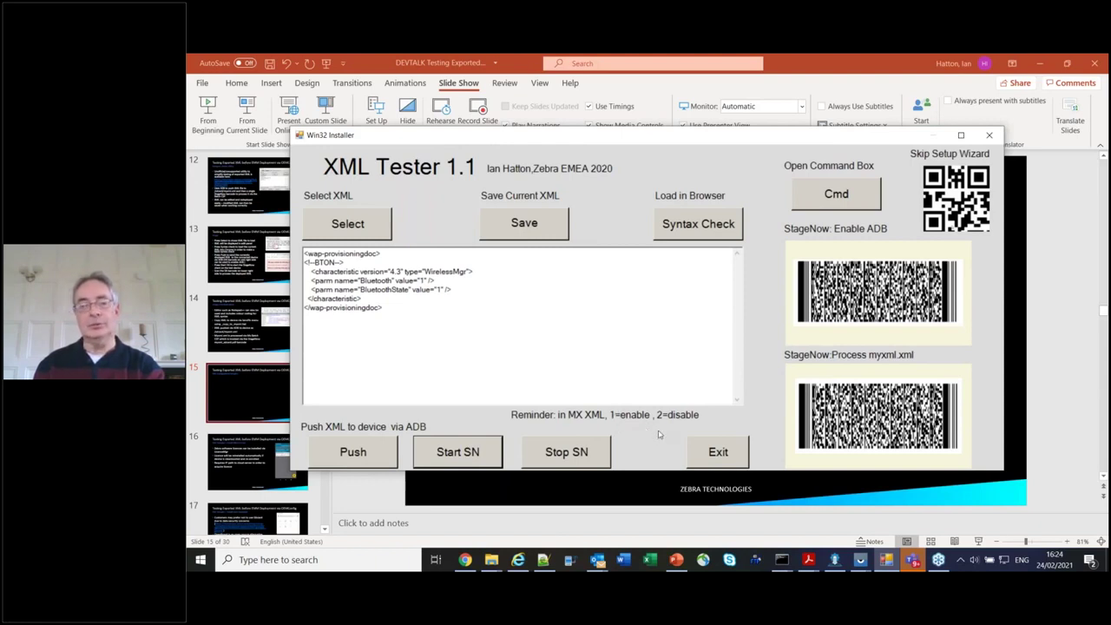
left_click(718, 451)
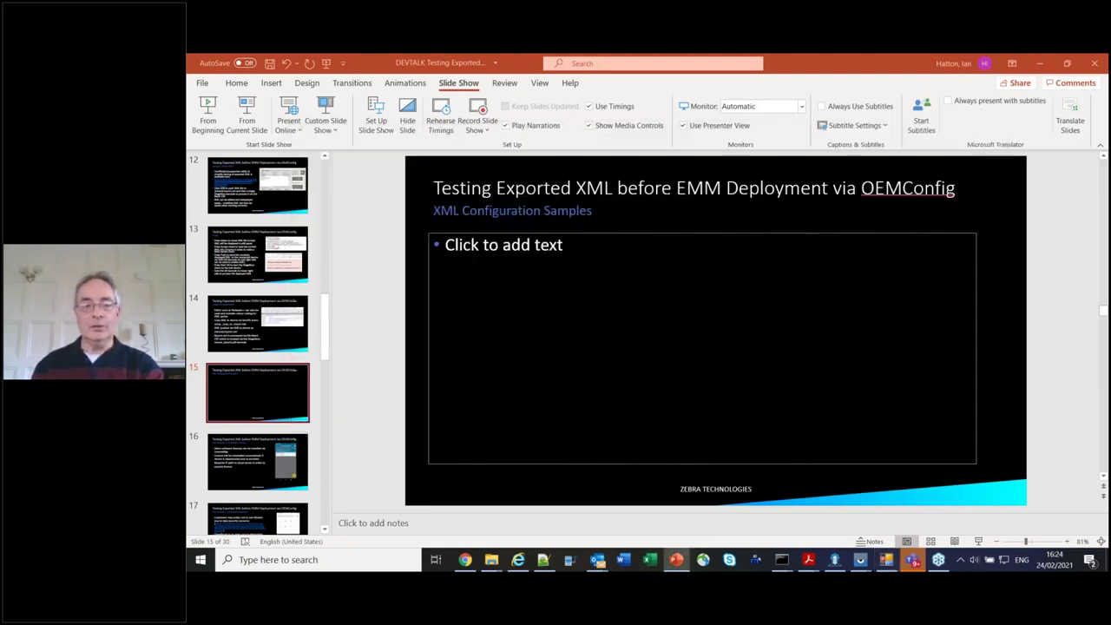
key("alt+Tab")
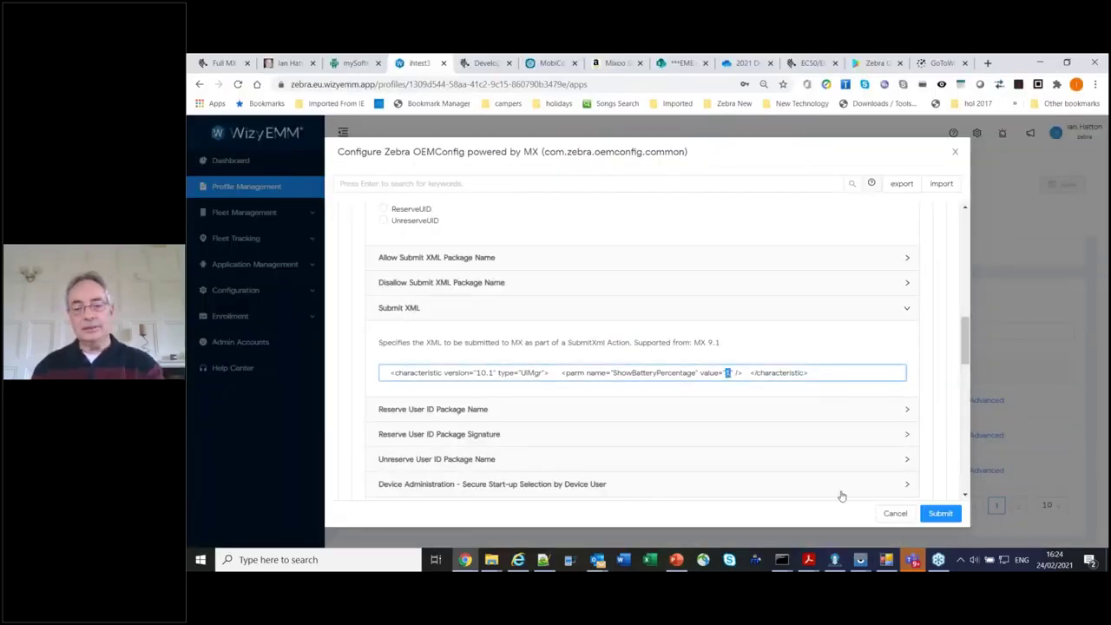
left_click(860, 562)
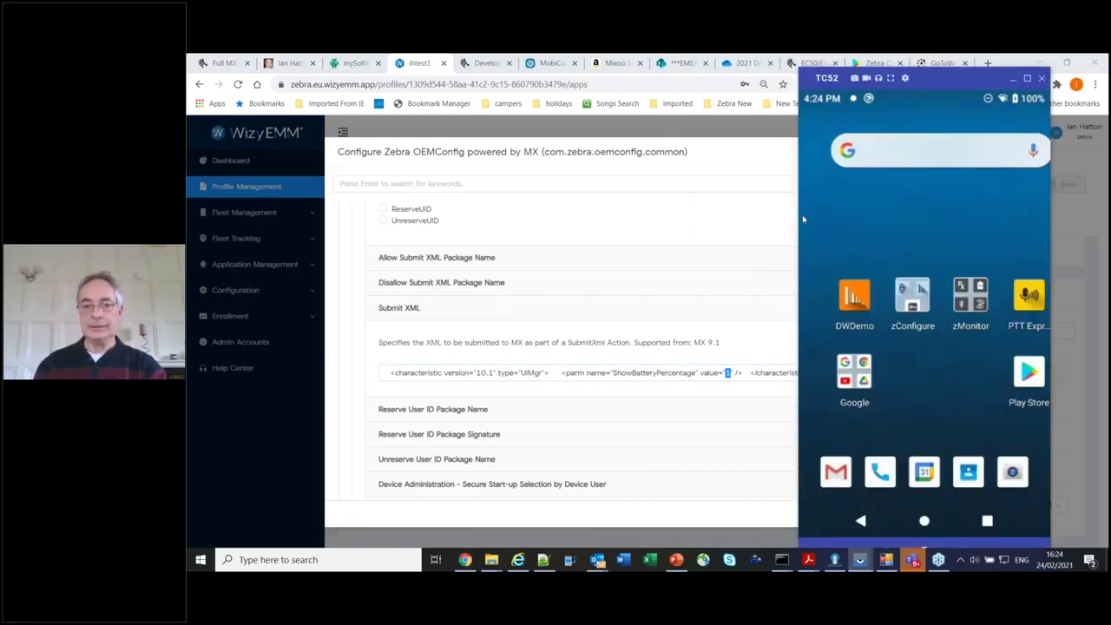
Step: Set the ShowBatteryPercentage value to 2 in the Submit XML text and submit the OEMConfig configuration
left_click(728, 373)
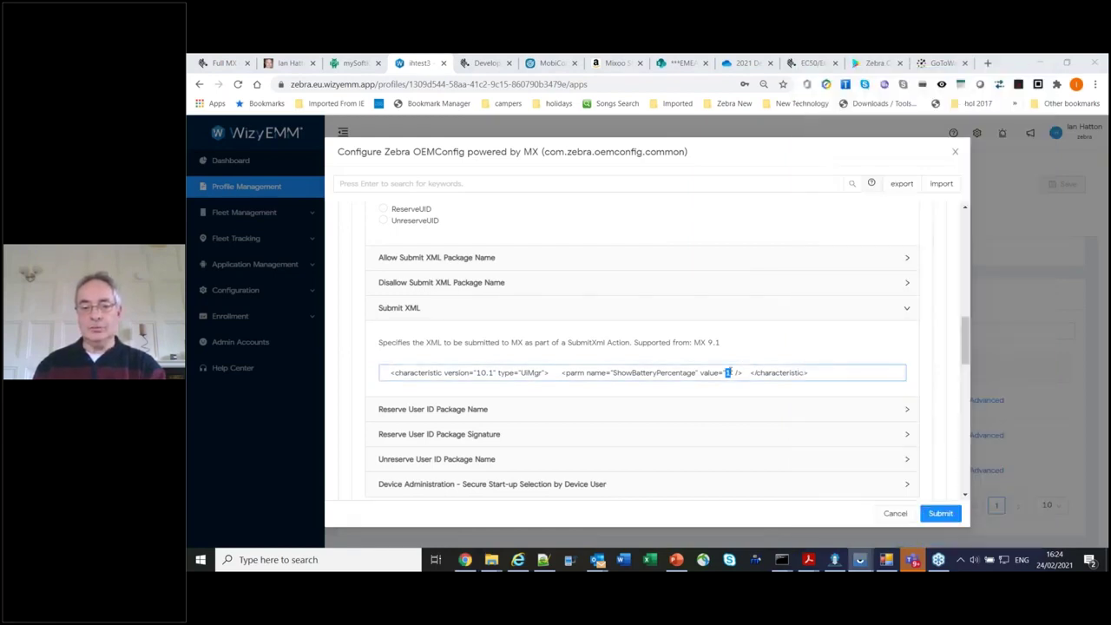
type("2")
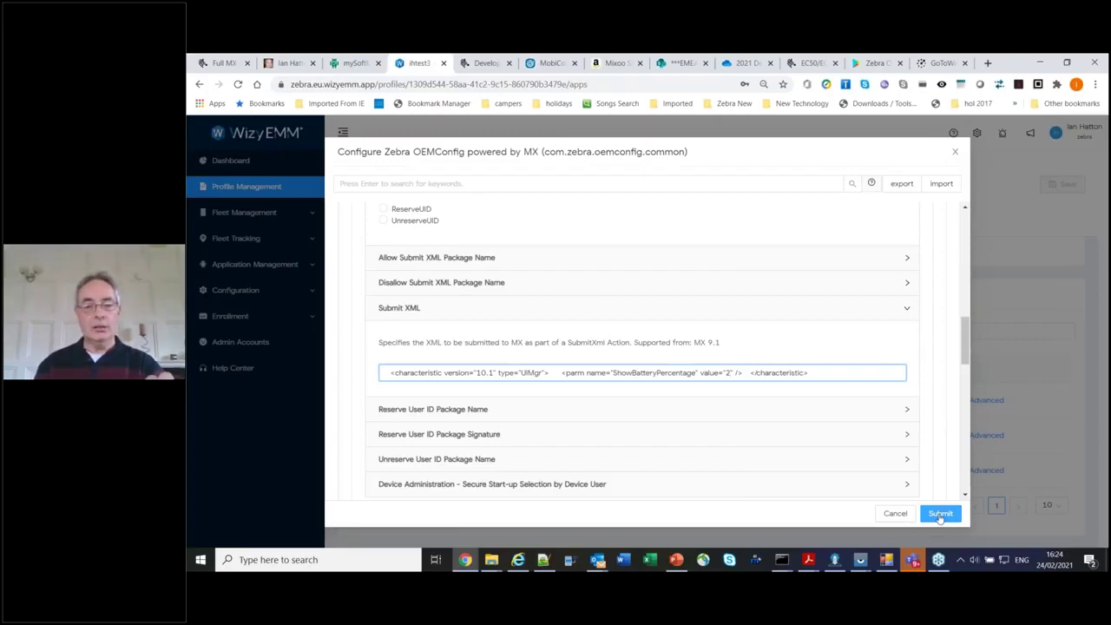
left_click(940, 514)
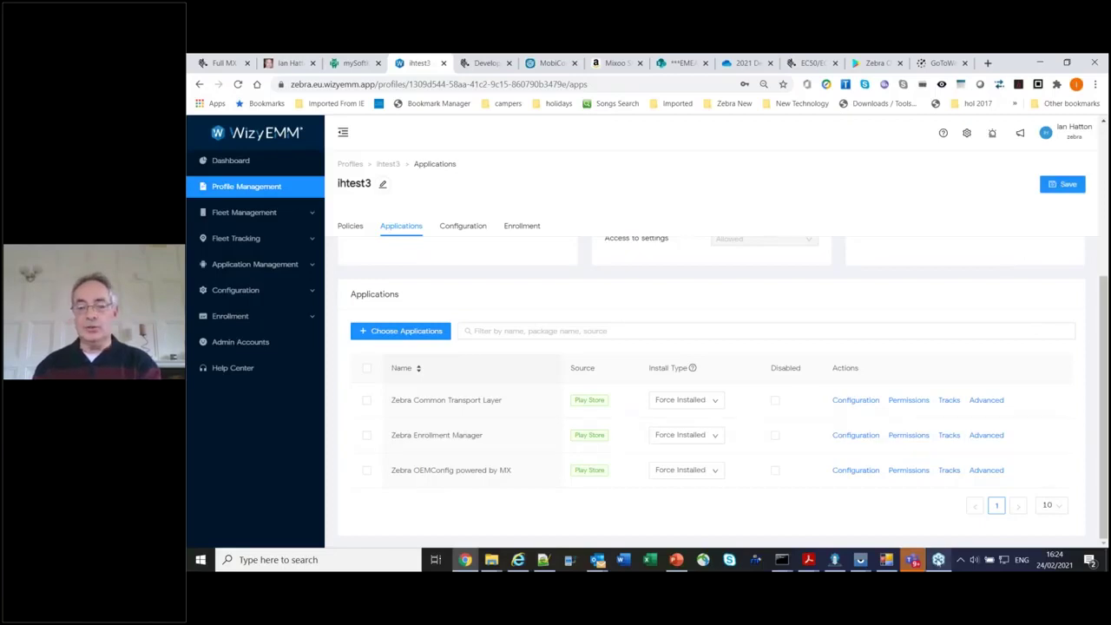
Step: Bring the mirrored TC52 screen in Vysor to the front and place it over the middle of the WizyEMM page
left_click(911, 560)
left_click(887, 560)
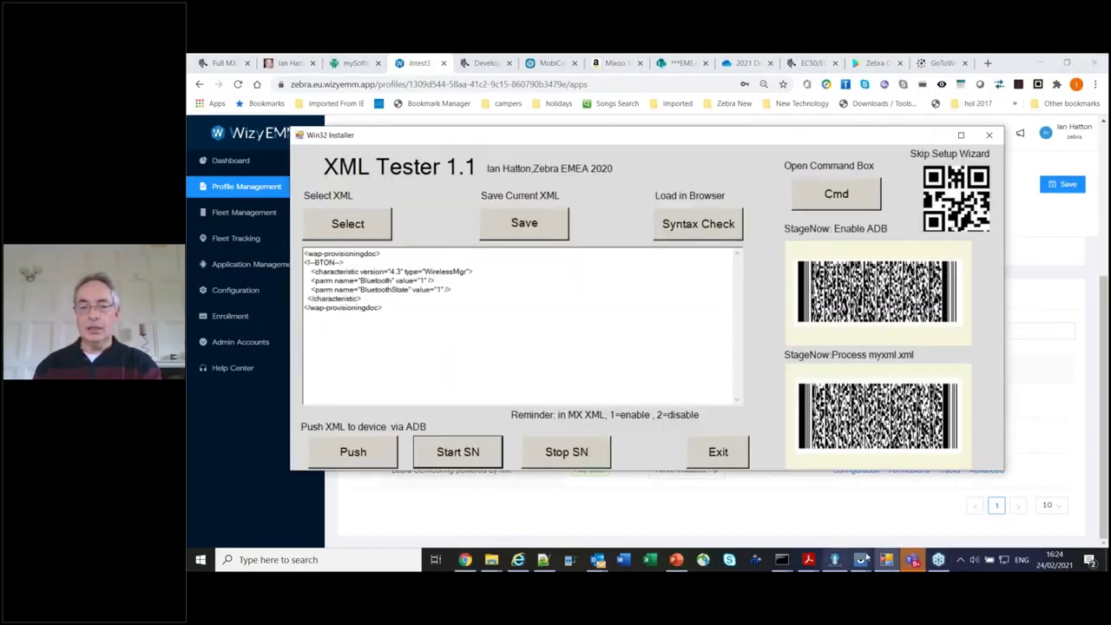
left_click(860, 560)
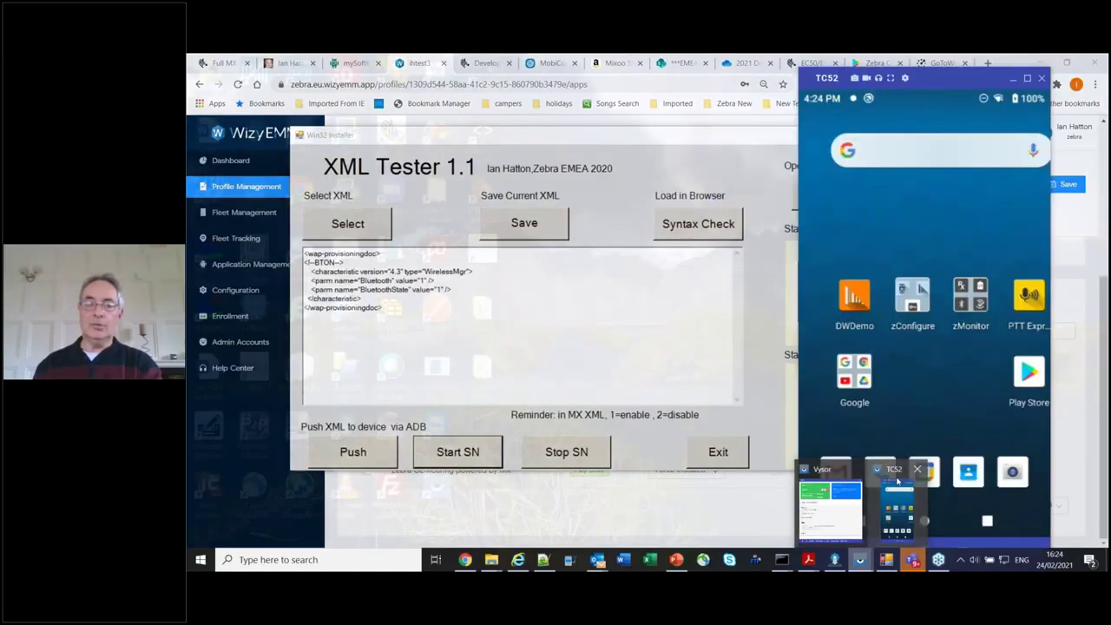
left_click(897, 480)
left_click_drag(978, 79, 580, 66)
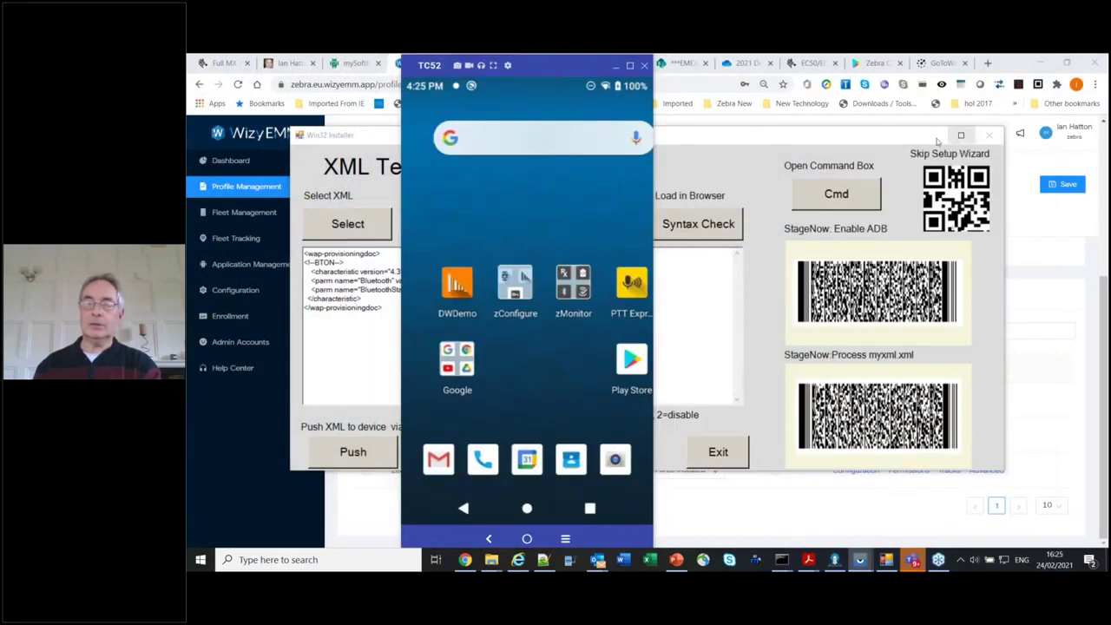
Step: Save the ihtest3 profile in WizyEMM and watch the battery display on the mirrored TC52 screen
left_click(935, 143)
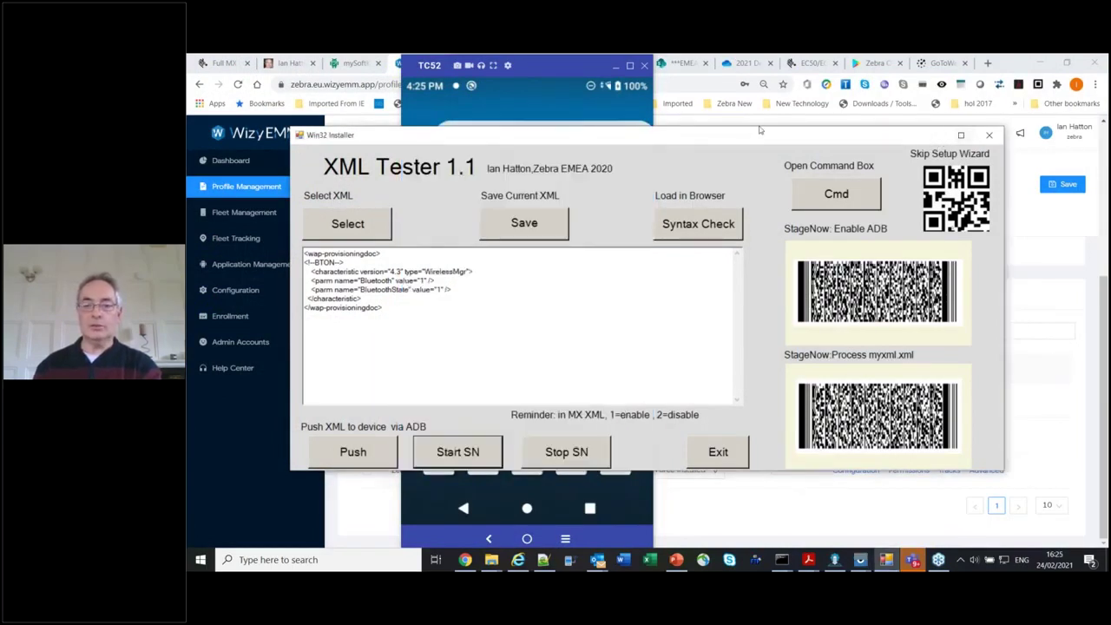
key("alt+Tab")
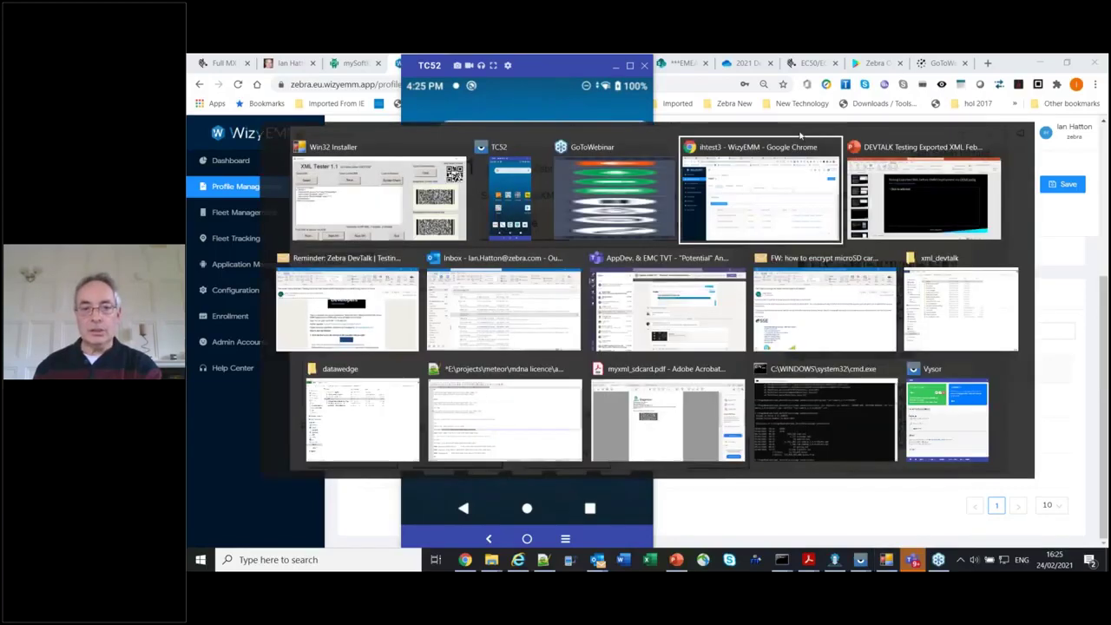
key("alt+Tab")
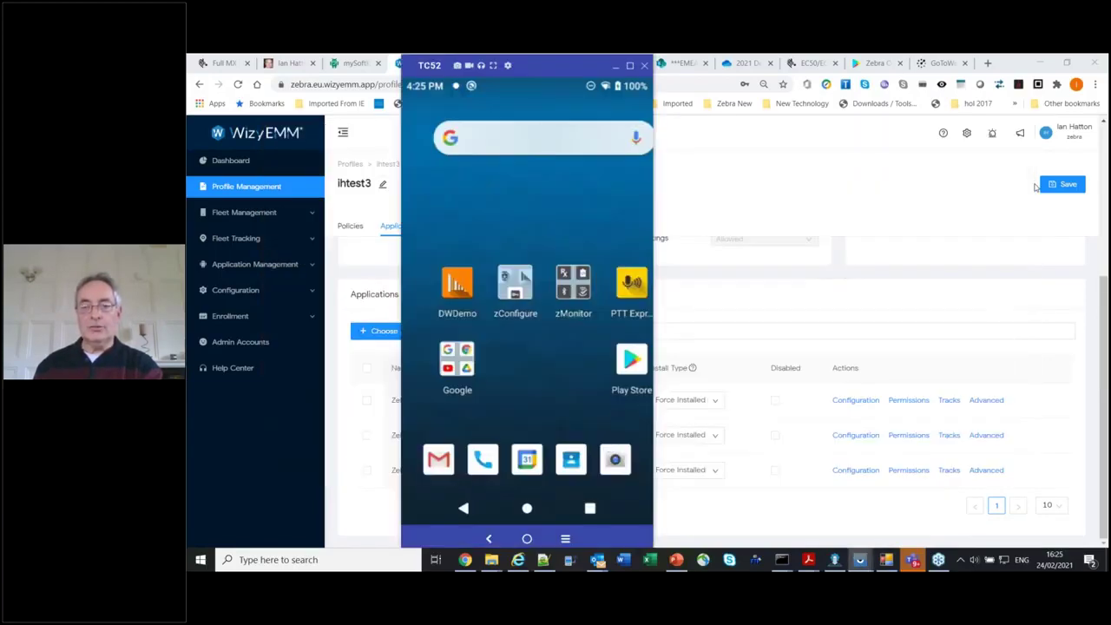
left_click(1053, 188)
key("alt+Tab")
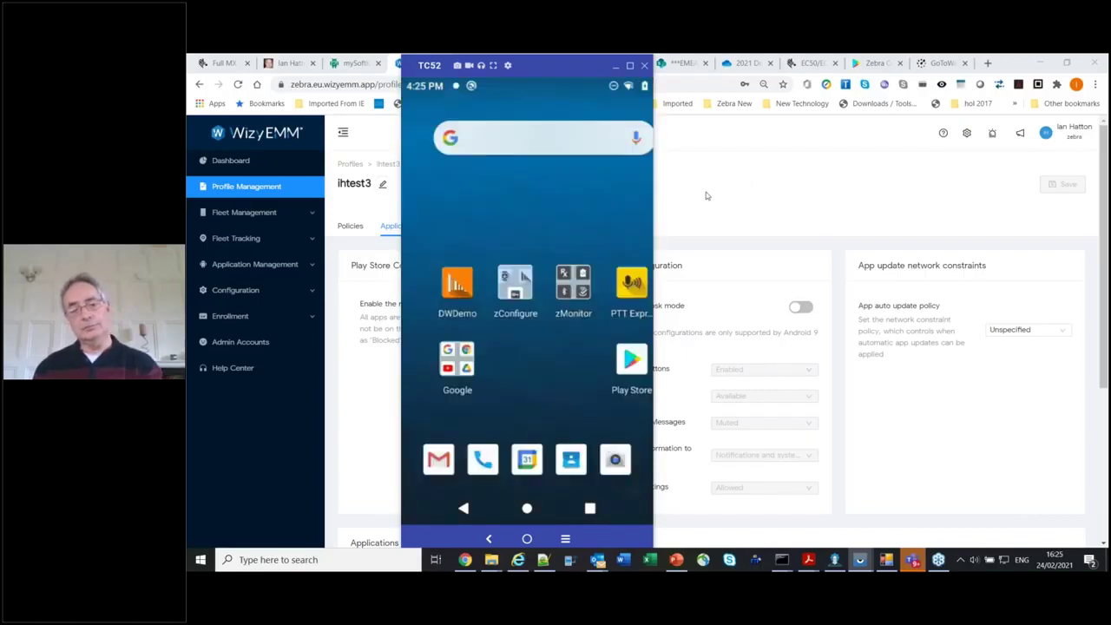
Step: Reopen the configuration of Zebra OEMConfig powered by MX in the ihtest3 profile and expand its Transaction Step
key("alt+Tab")
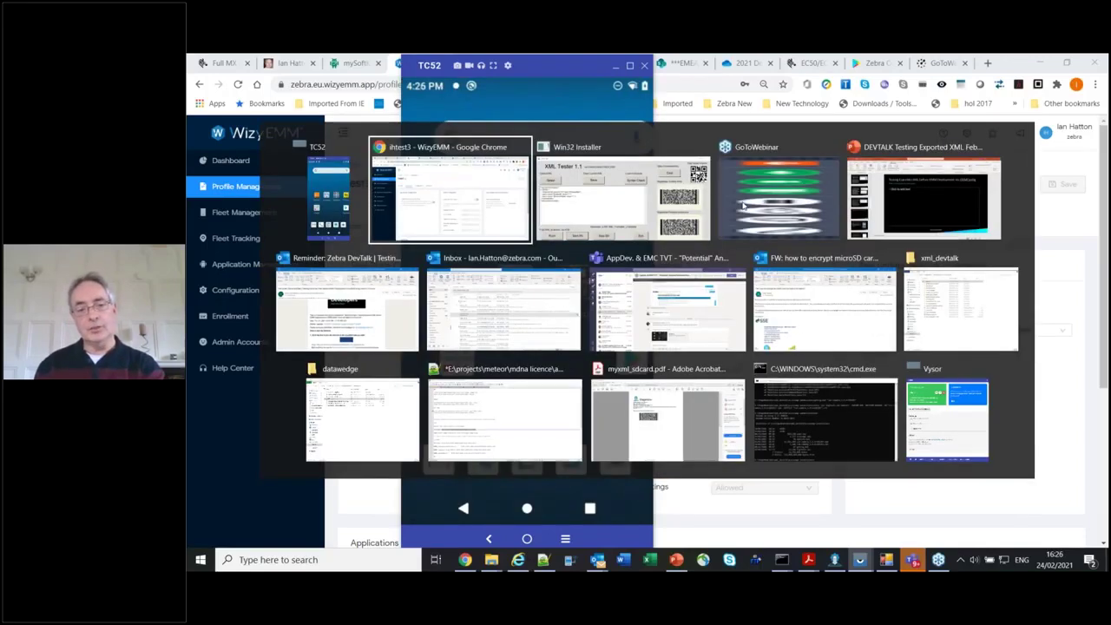
scroll(851, 433, "down", 3)
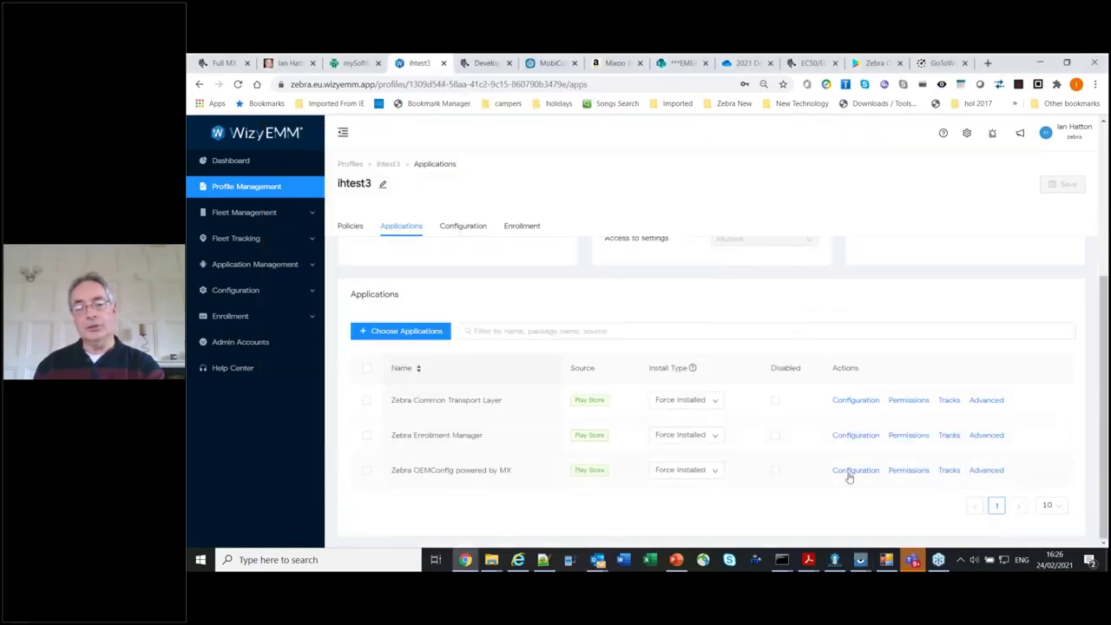
left_click(855, 470)
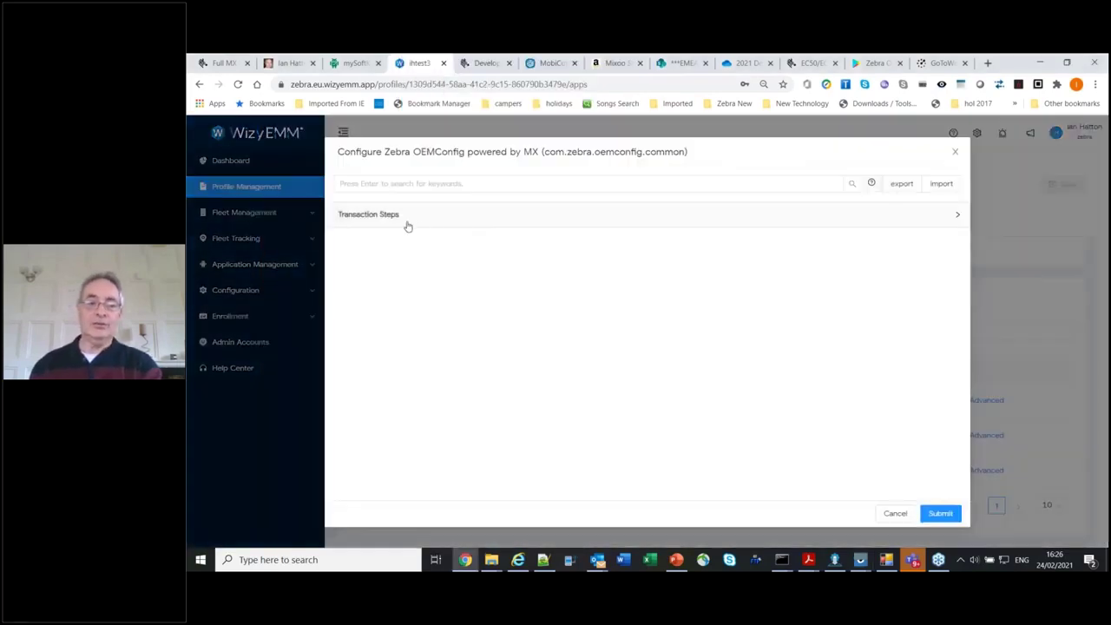
left_click(397, 222)
left_click(410, 284)
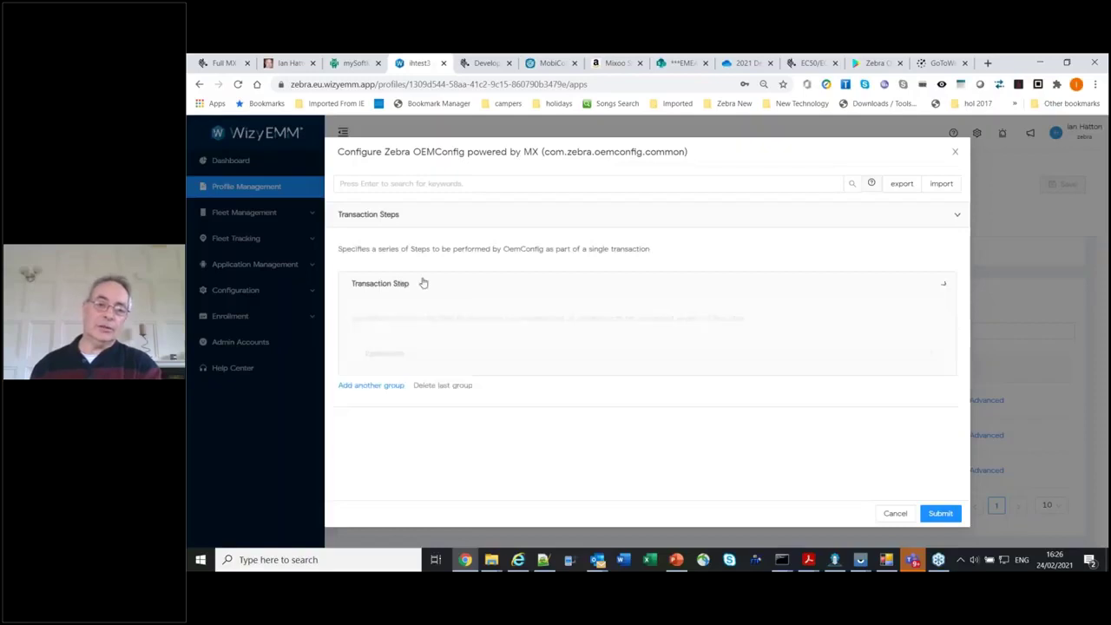
Step: Find and expand Device Administration Configuration within the OEMConfig transaction step
scroll(426, 280, "down", 1)
scroll(426, 280, "down", 10)
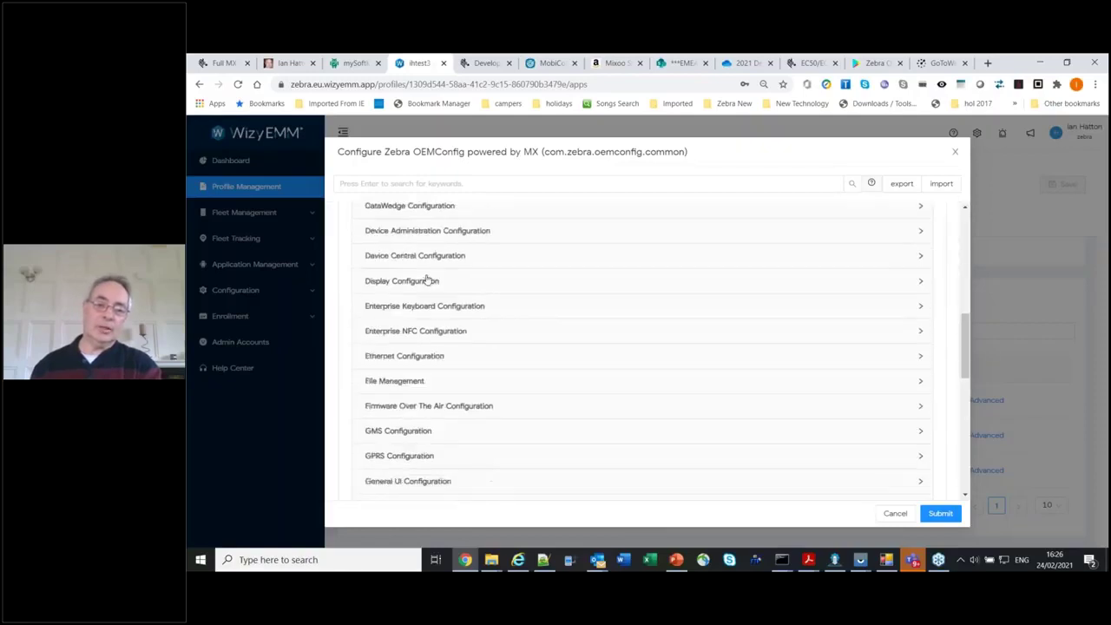
scroll(488, 369, "down", 1)
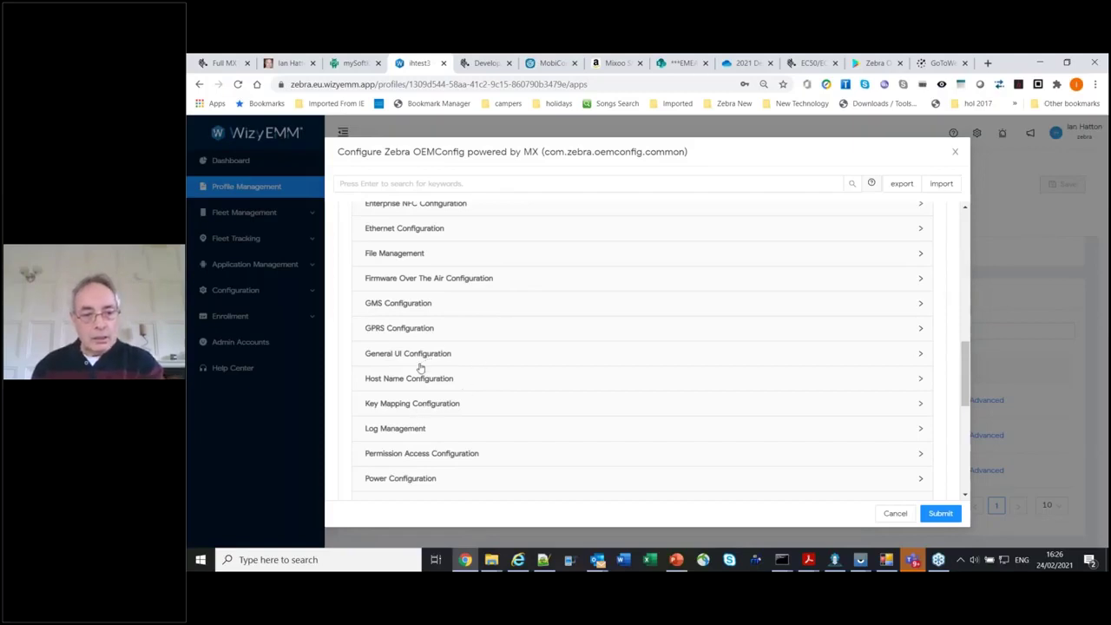
scroll(420, 368, "down", 3)
scroll(420, 368, "down", 1)
scroll(417, 348, "up", 7)
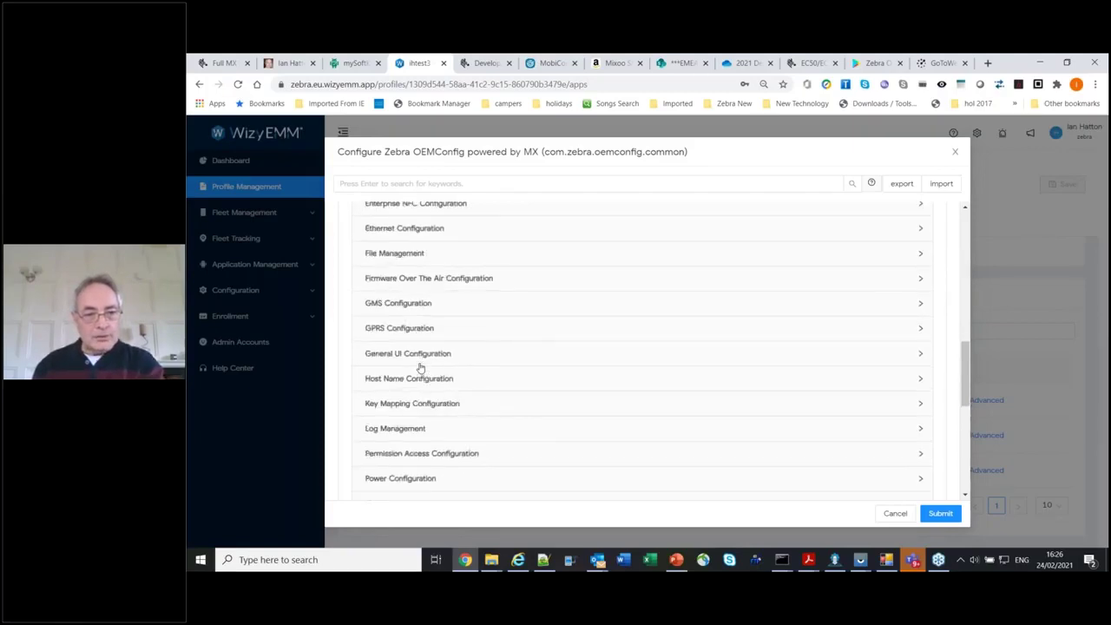
scroll(419, 298, "up", 2)
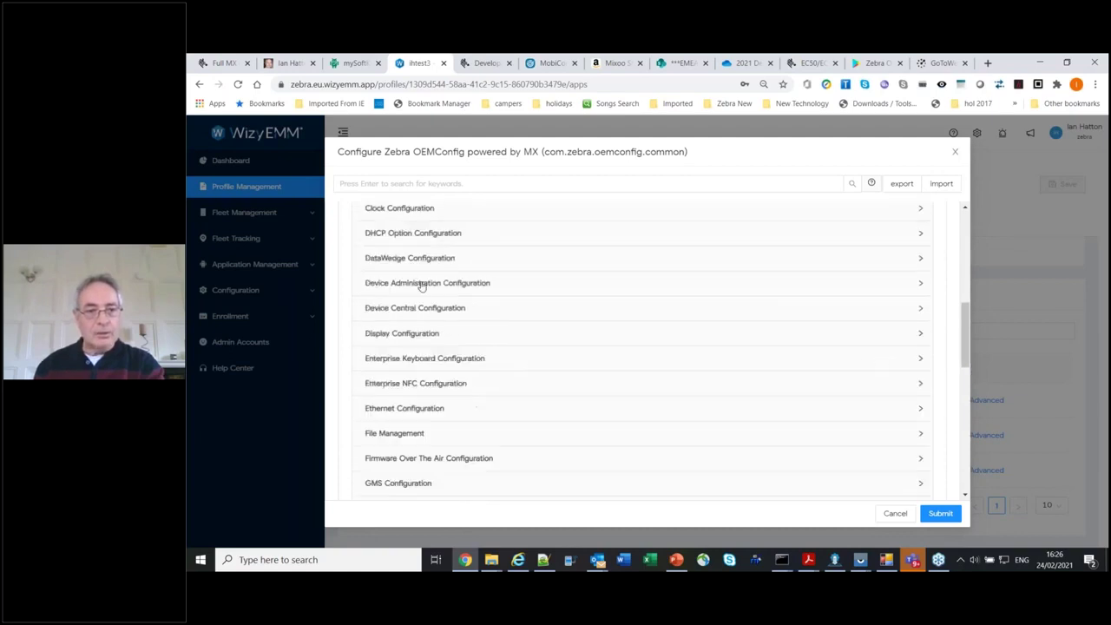
left_click(421, 285)
Step: Clear all the XML text from the Submit XML setting and collapse that setting
scroll(418, 372, "down", 2)
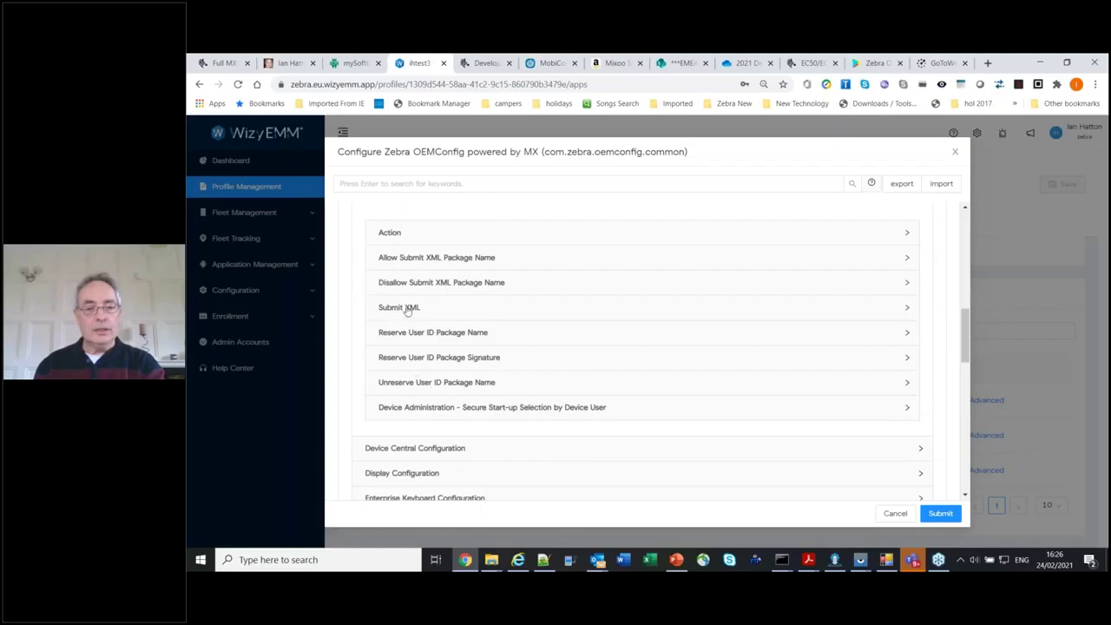
left_click(407, 310)
left_click_drag(803, 373, 379, 365)
key("BackSpace")
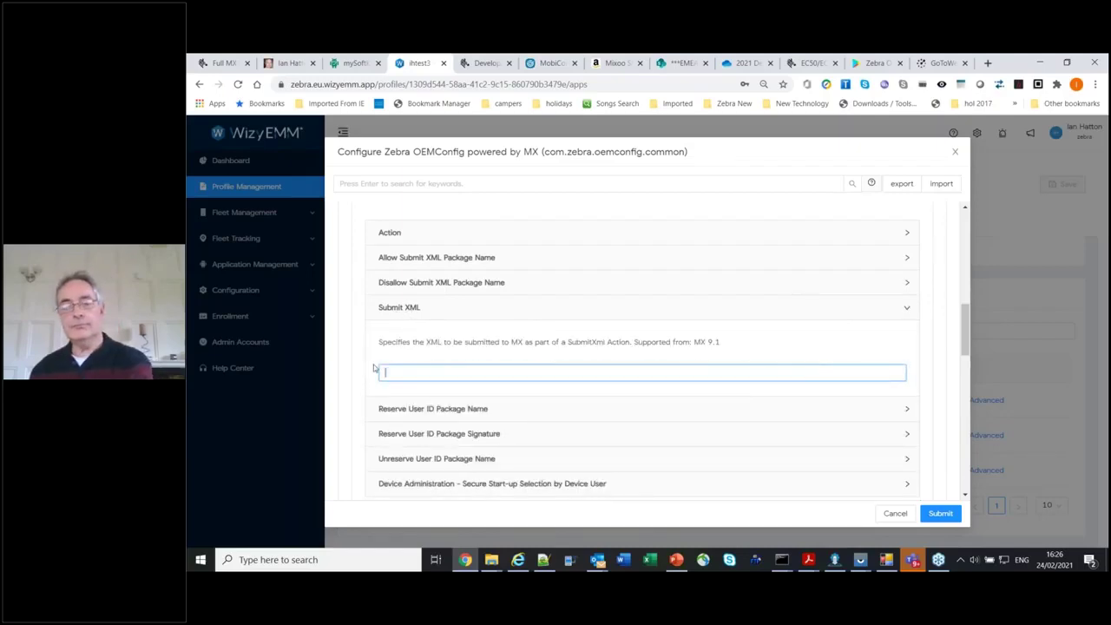
left_click(508, 308)
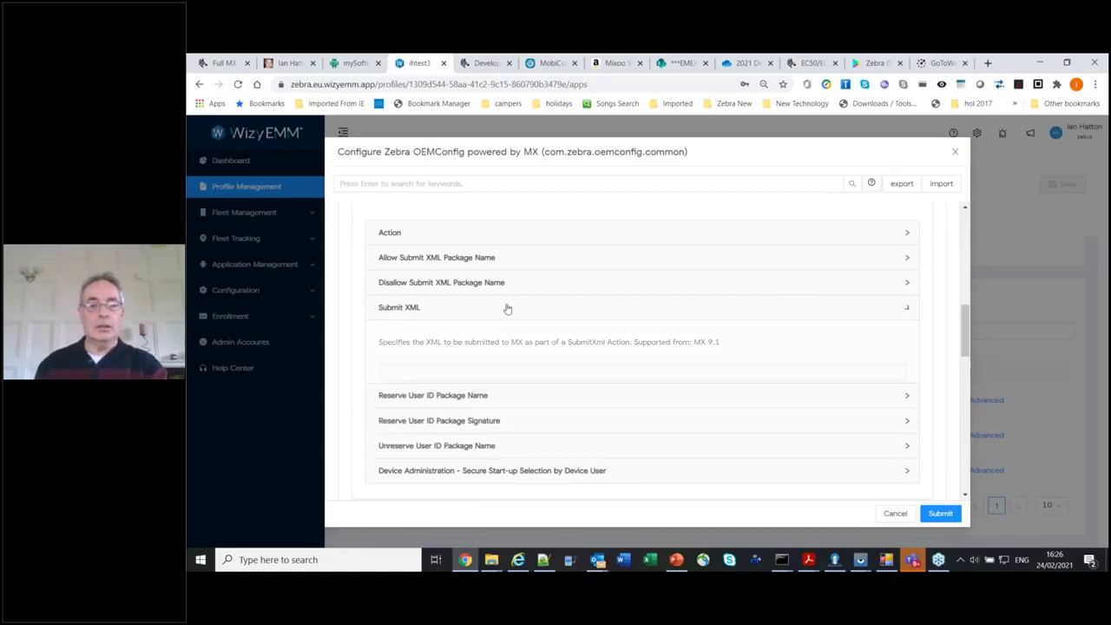
Step: Find and expand General UI Configuration within the OEMConfig transaction step
scroll(486, 308, "up", 2)
scroll(464, 307, "up", 1)
scroll(464, 307, "down", 5)
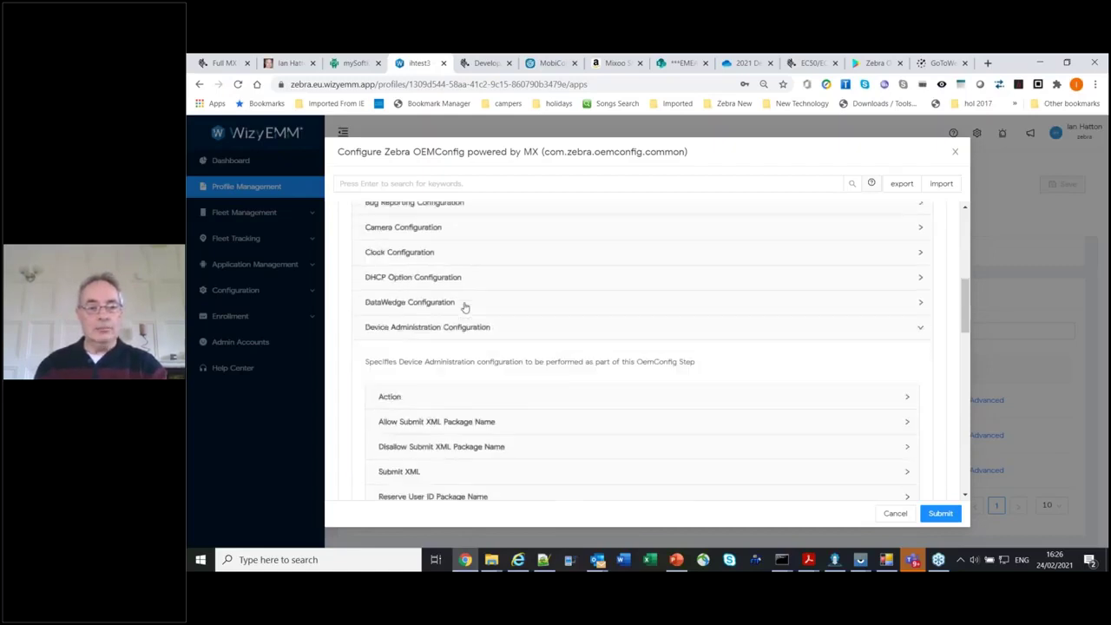
scroll(463, 308, "down", 3)
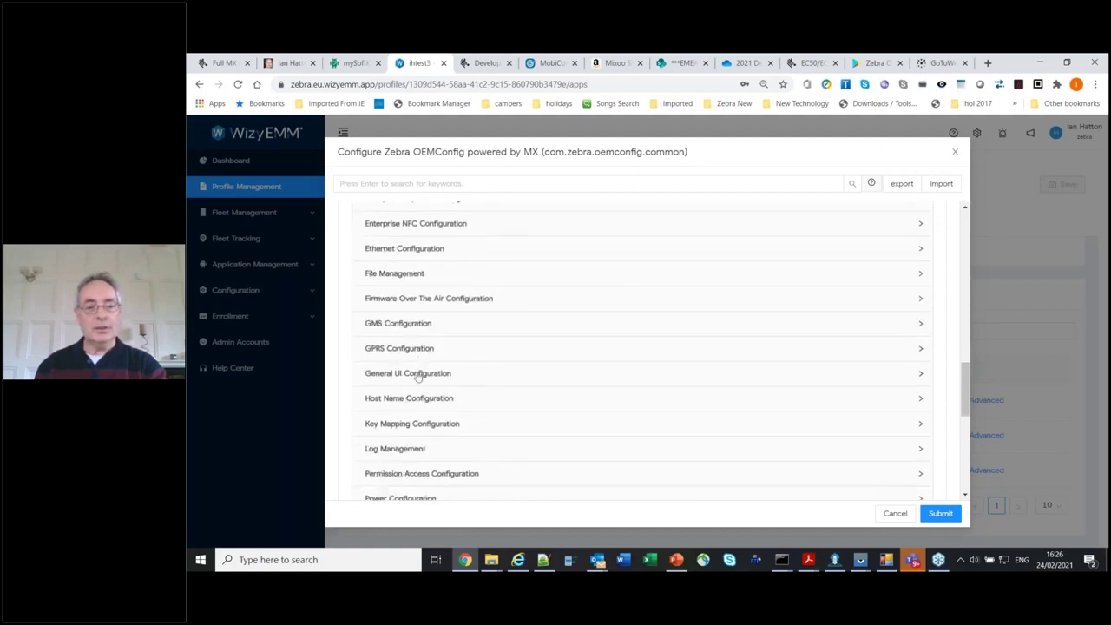
left_click(418, 375)
Step: Set Show Battery Percentage in Notification Bar to Turn On in General UI Configuration
scroll(499, 369, "down", 7)
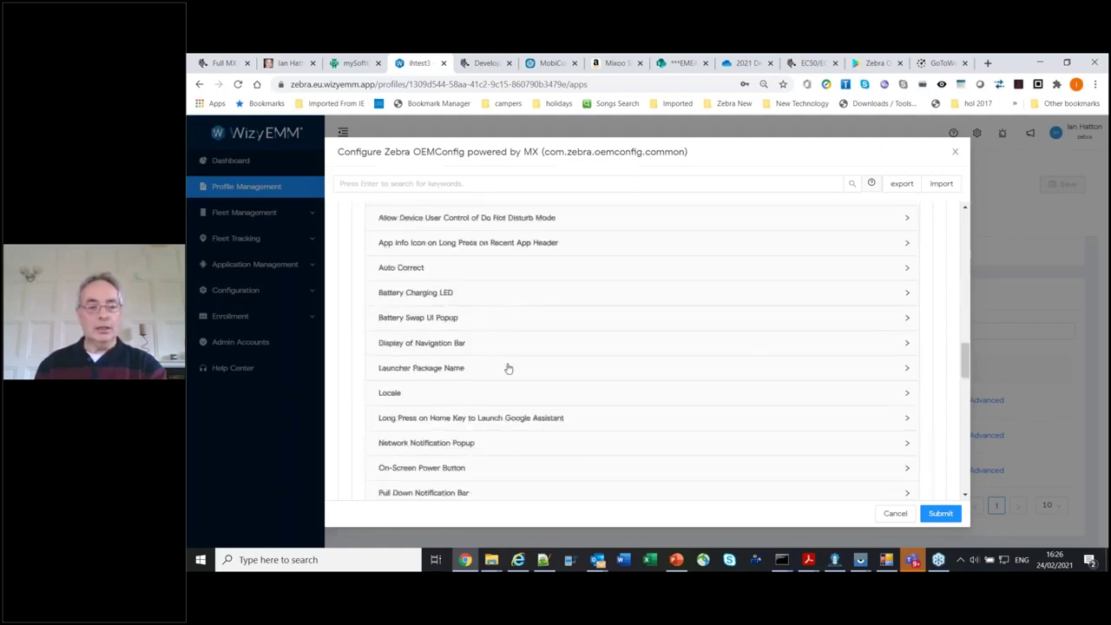
scroll(509, 369, "down", 10)
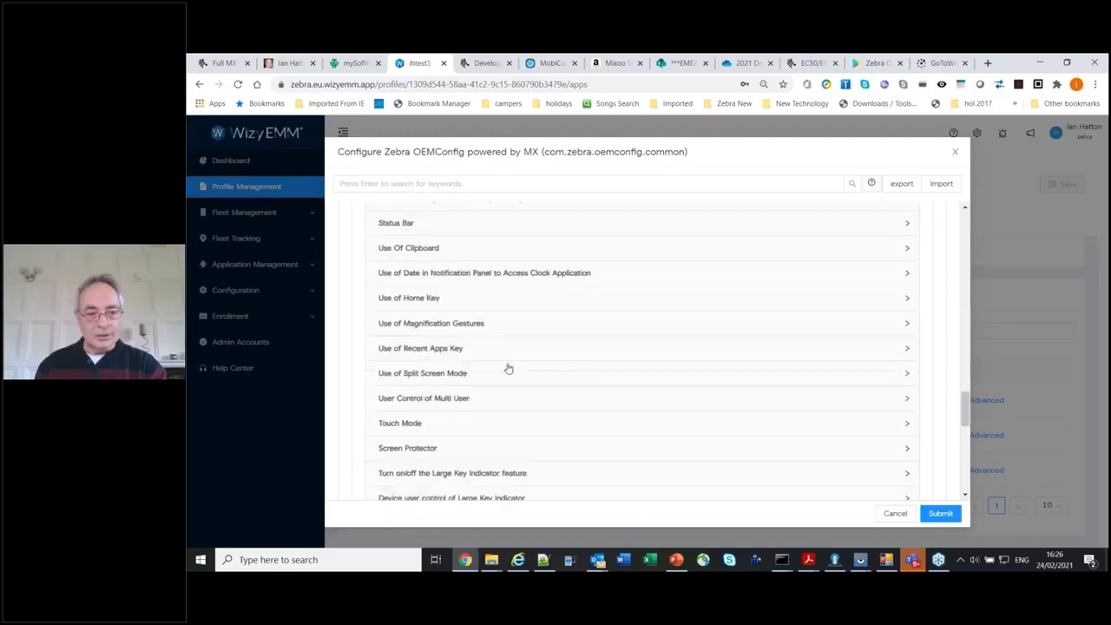
scroll(509, 369, "down", 3)
scroll(428, 365, "up", 2)
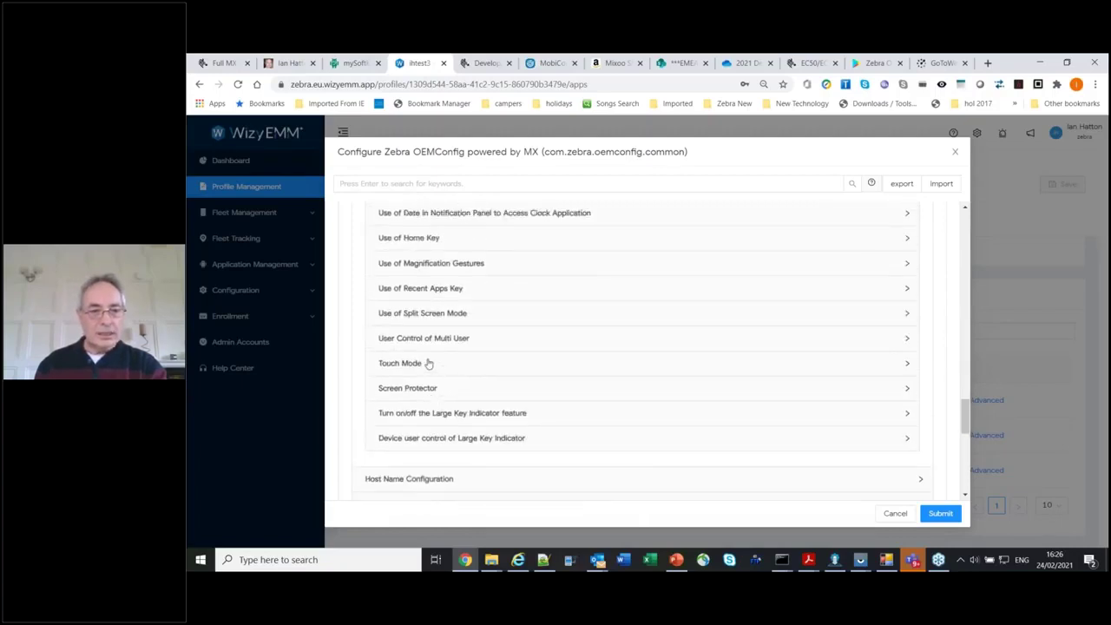
scroll(428, 364, "up", 3)
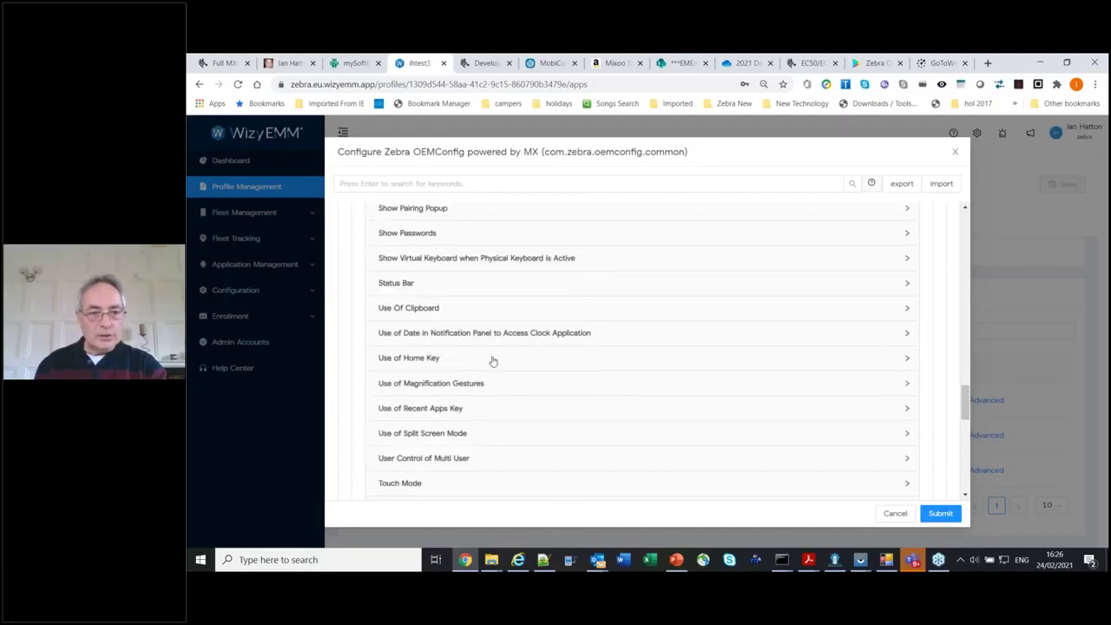
scroll(491, 360, "up", 3)
left_click(467, 303)
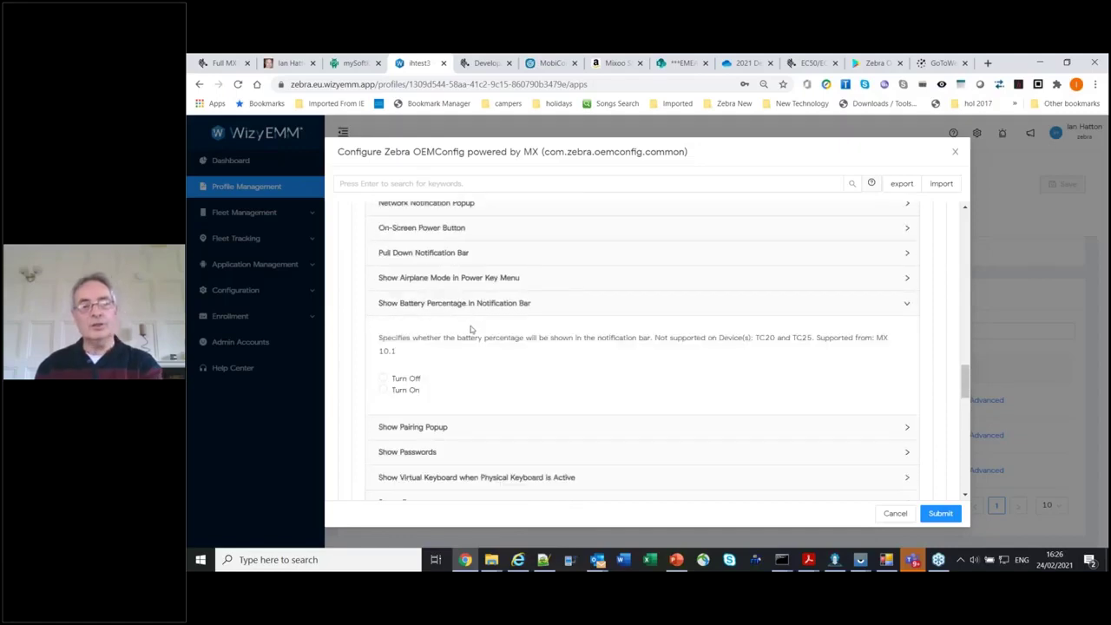
left_click(384, 389)
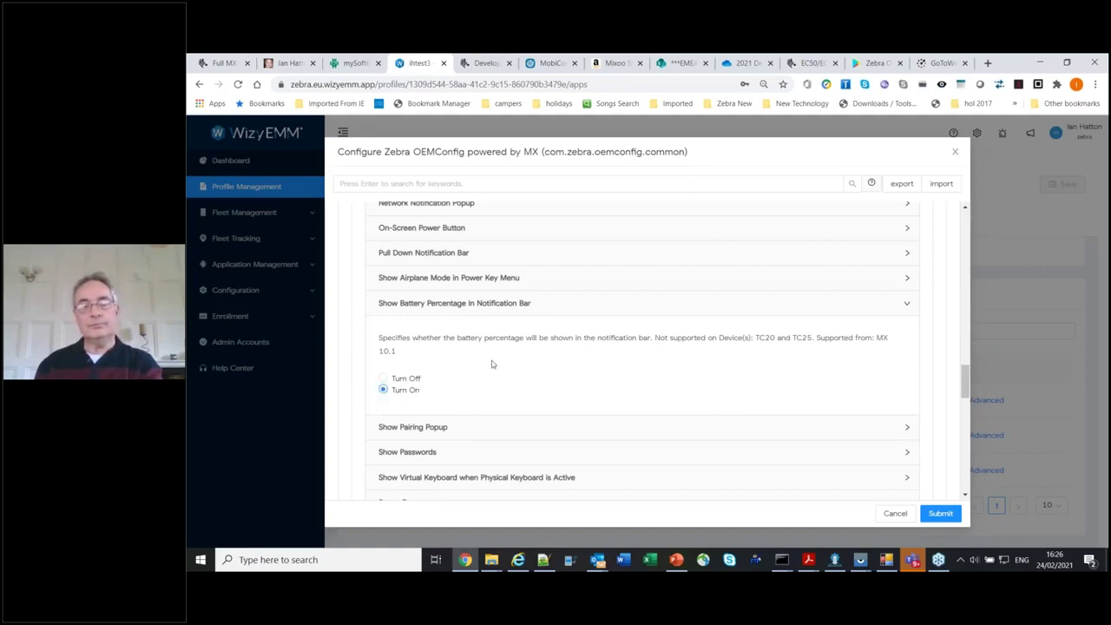
Step: Submit the OEMConfig configuration and save the ihtest3 profile
left_click(941, 514)
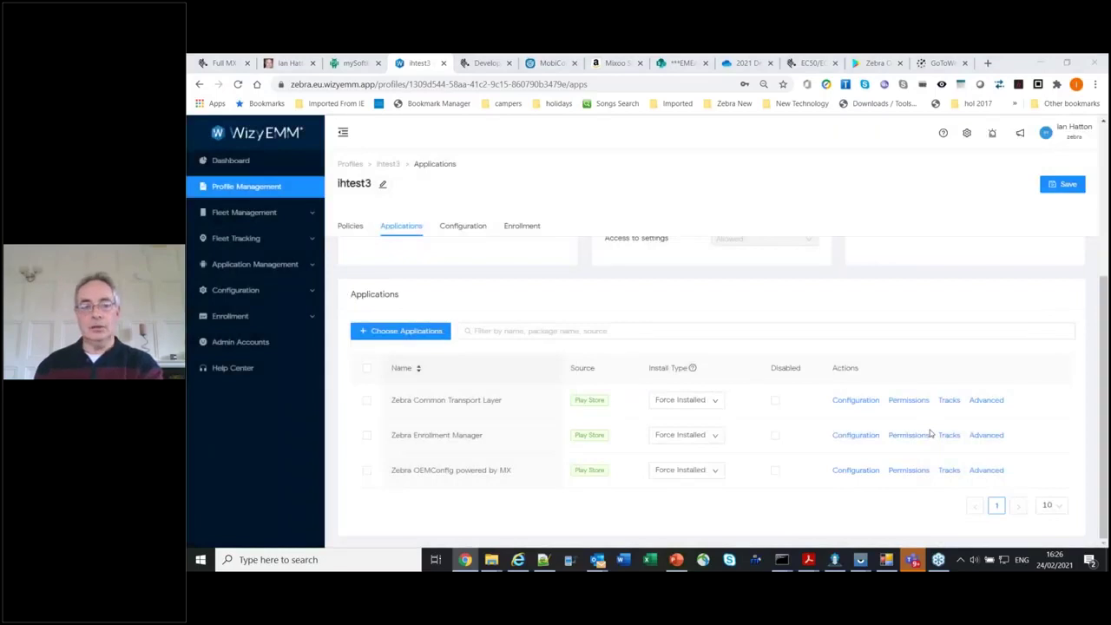
key("alt+Tab")
left_click(1063, 184)
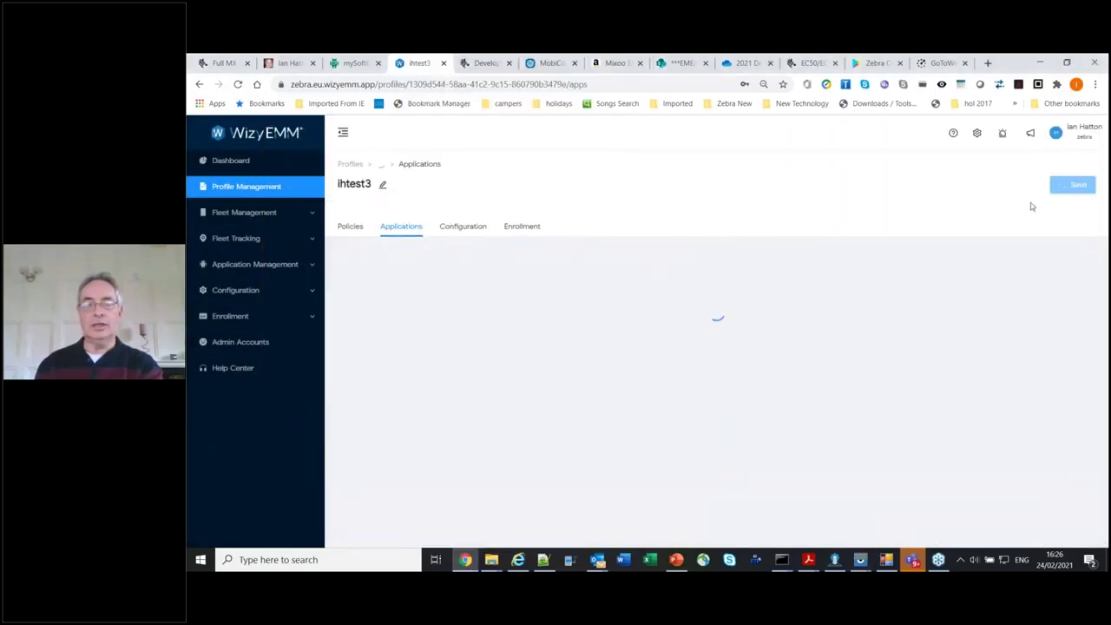
Step: Check the battery percentage in the status bar of the mirrored TC52 screen
key("alt+Tab")
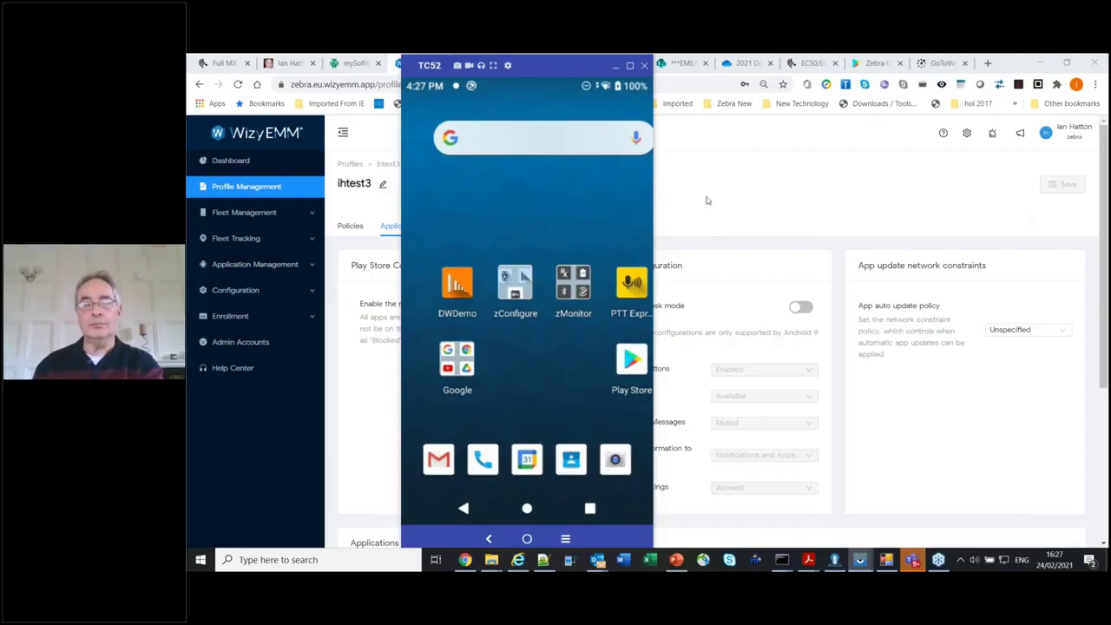
left_click(674, 271)
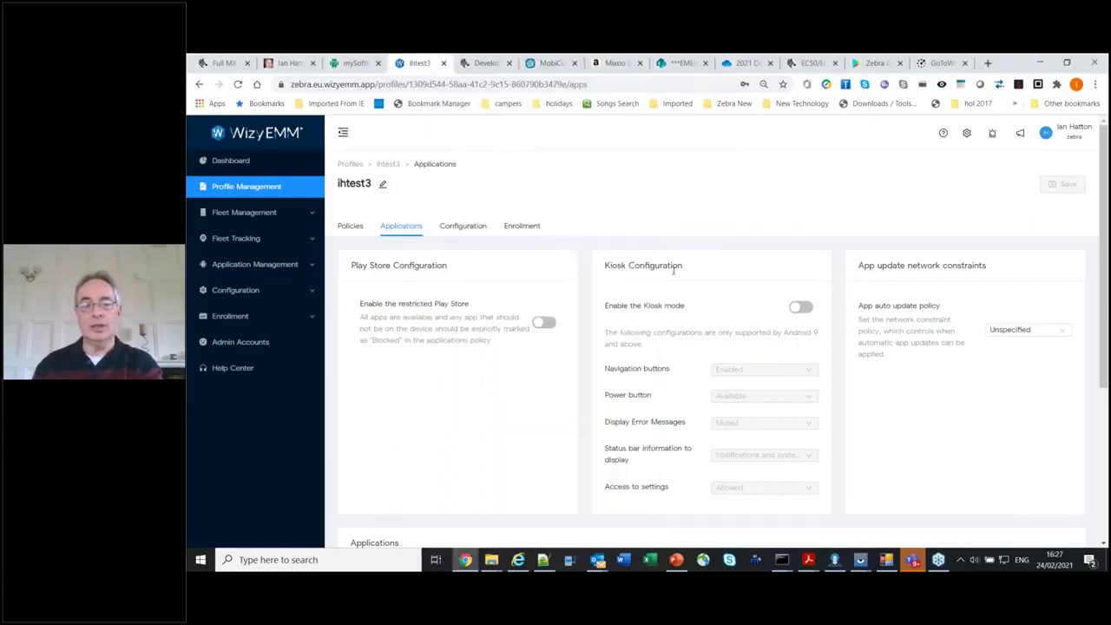
key("alt+Tab")
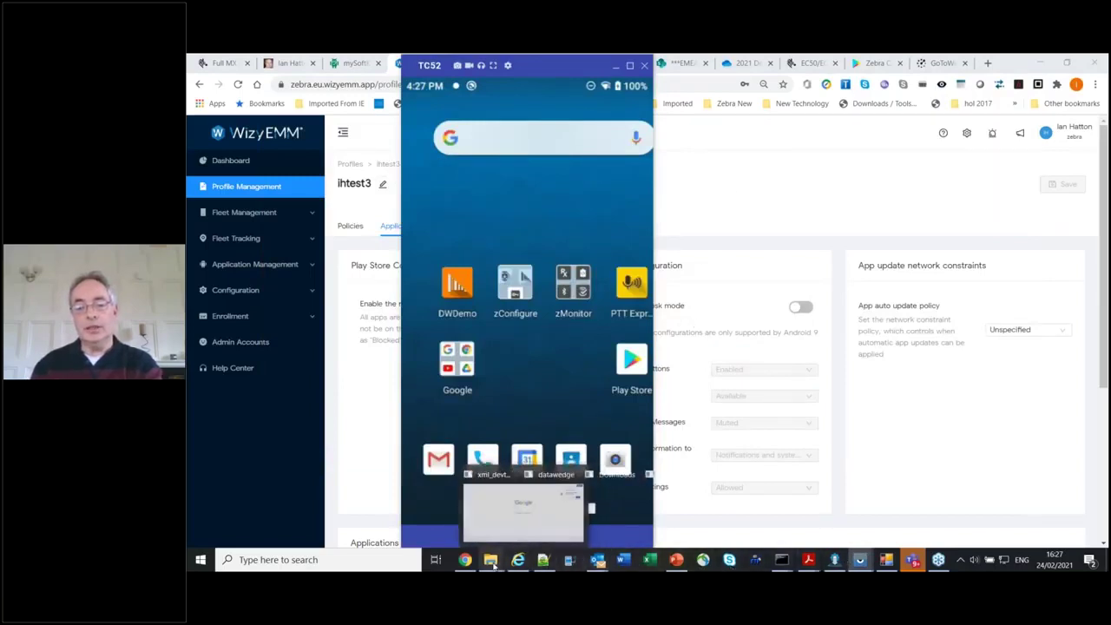
Step: Open the bluetooth_power folder within xml_devtalk in File Explorer and check the Bluetooth state on the mirrored TC52
mouse_move(493, 562)
left_click(368, 521)
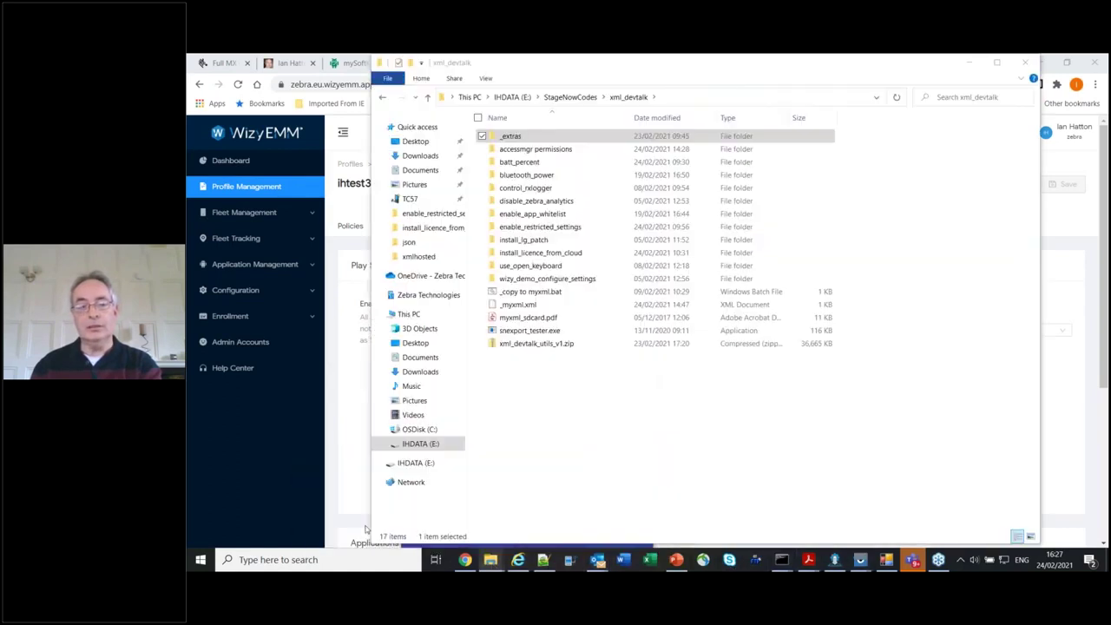
double_click(533, 176)
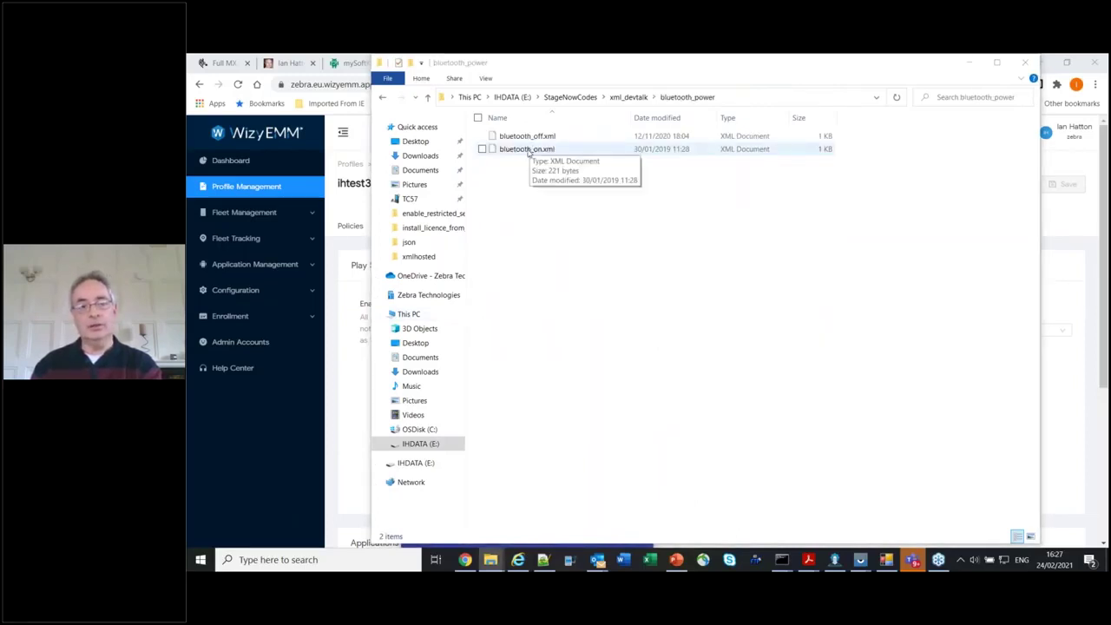
key("alt+Tab")
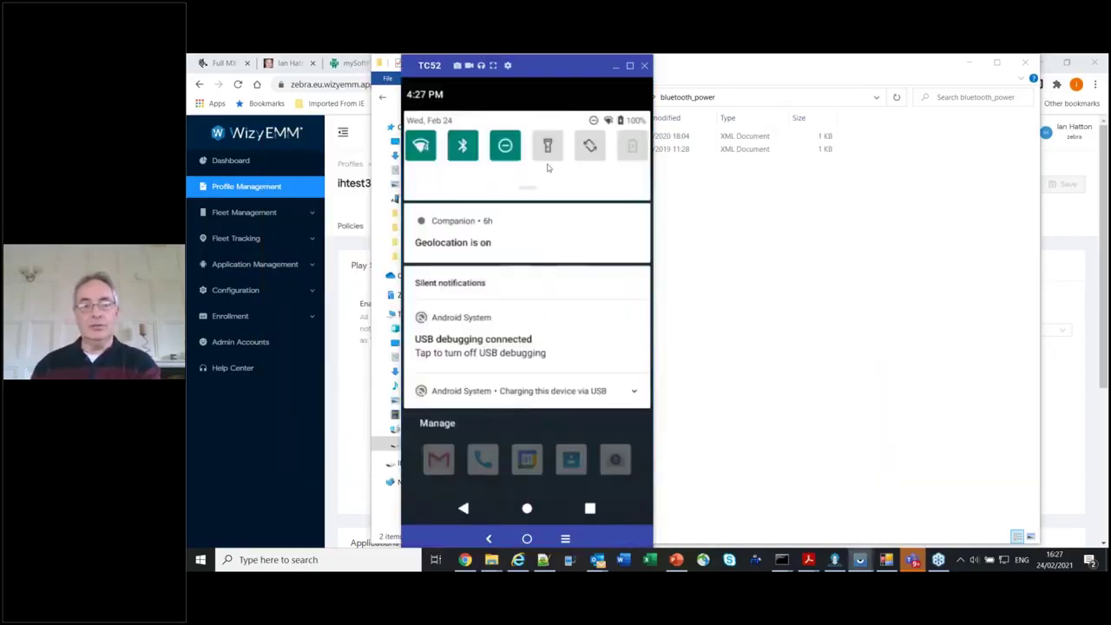
key("alt+Tab")
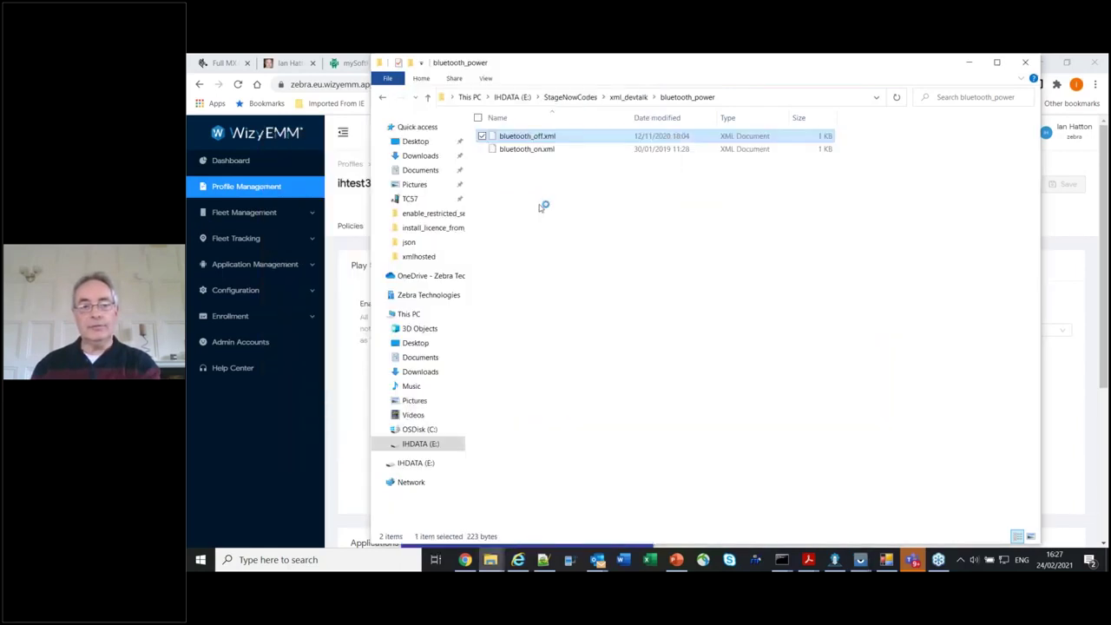
Step: Open bluetooth_off.xml in Notepad++ and copy its WirelessMgr characteristic block
double_click(508, 131)
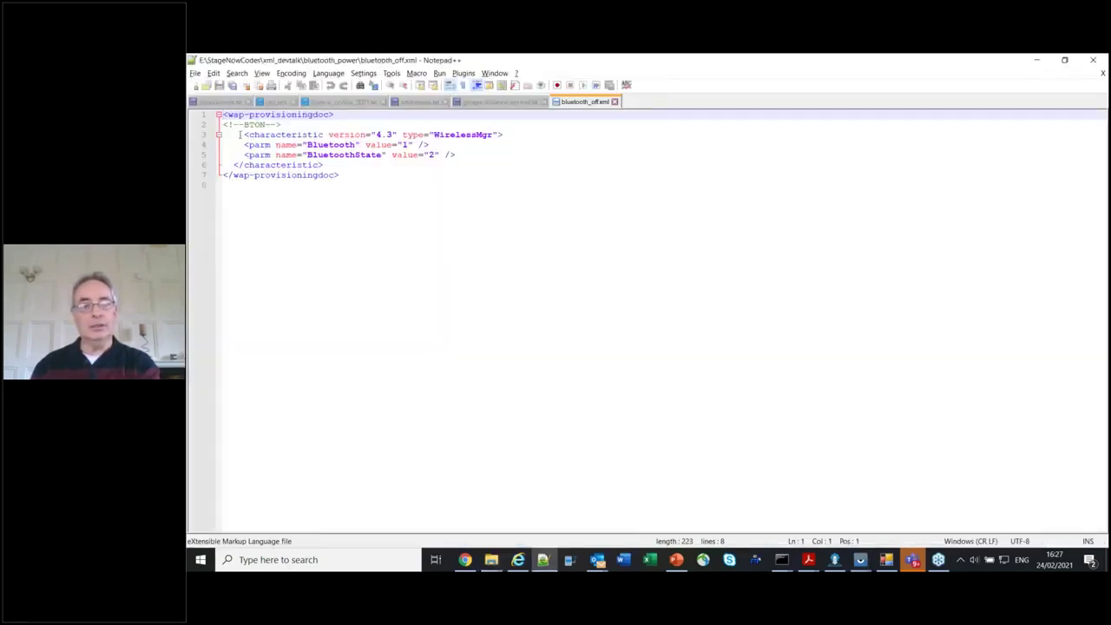
left_click_drag(240, 135, 323, 165)
right_click(347, 142)
left_click(369, 161)
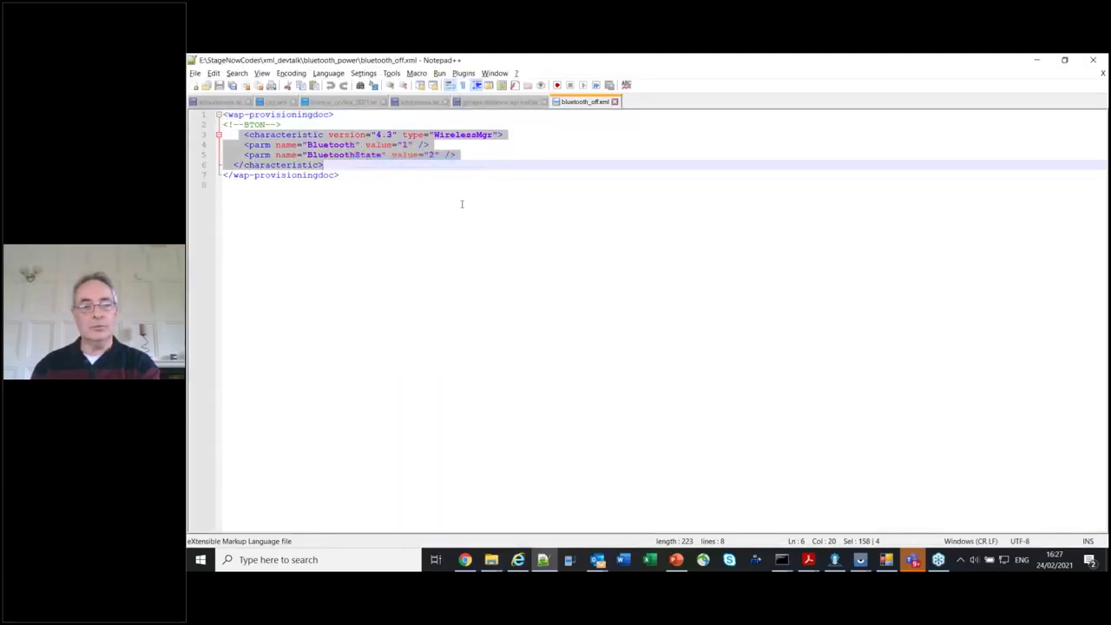
Step: Switch to WizyEMM in Chrome and open Device Administration Configuration within the Transaction Step of the Zebra OEMConfig app's configuration
key("alt+Tab")
key("Tab")
key("Tab")
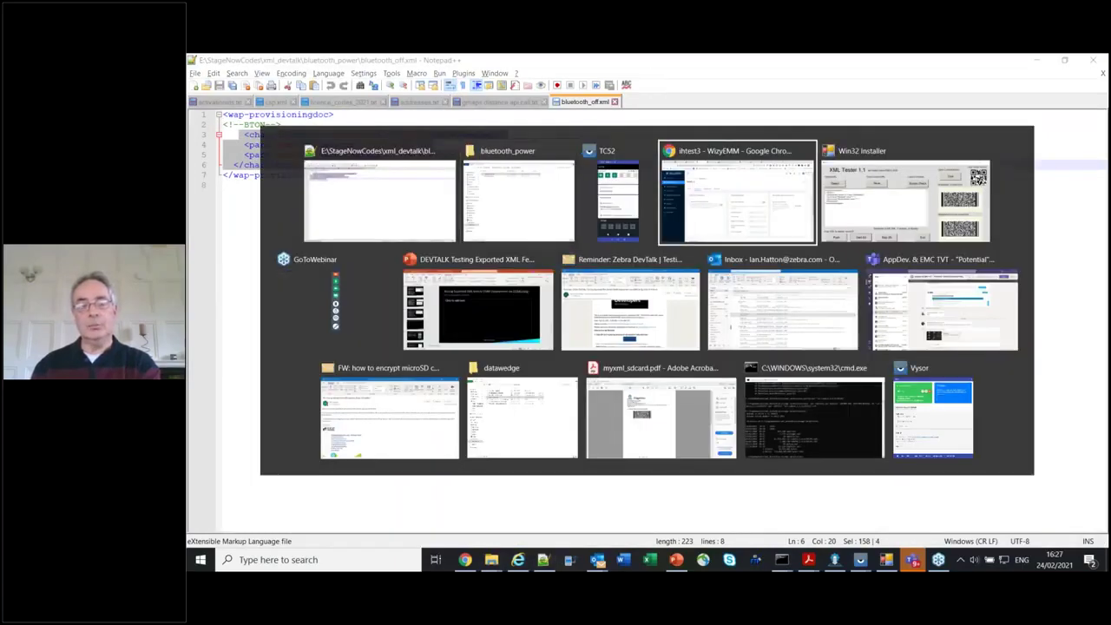
scroll(851, 473, "down", 3)
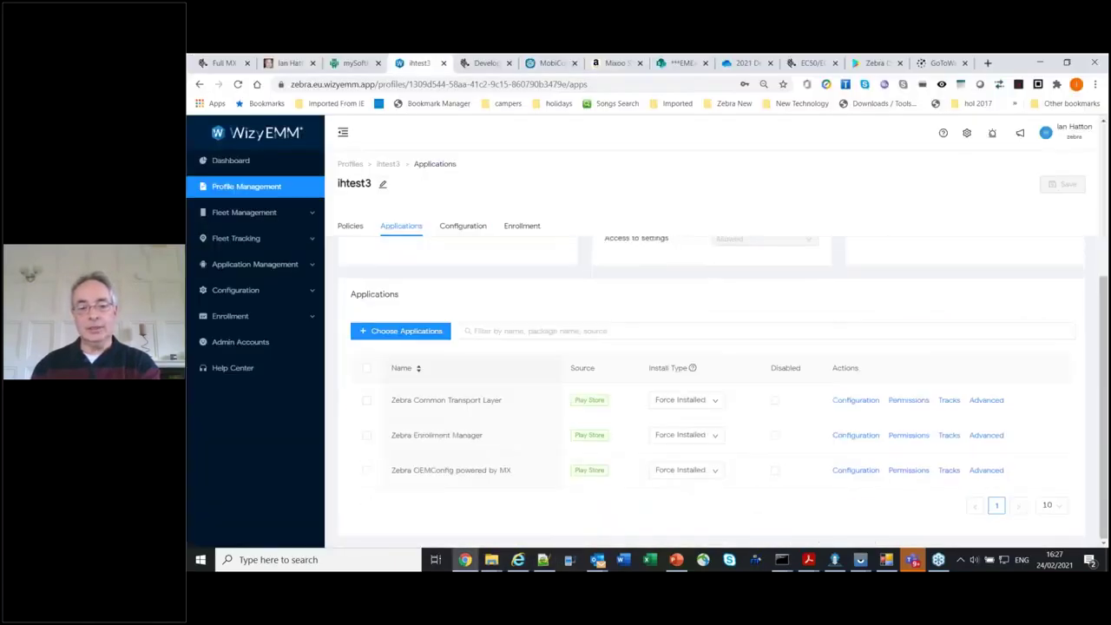
left_click(856, 469)
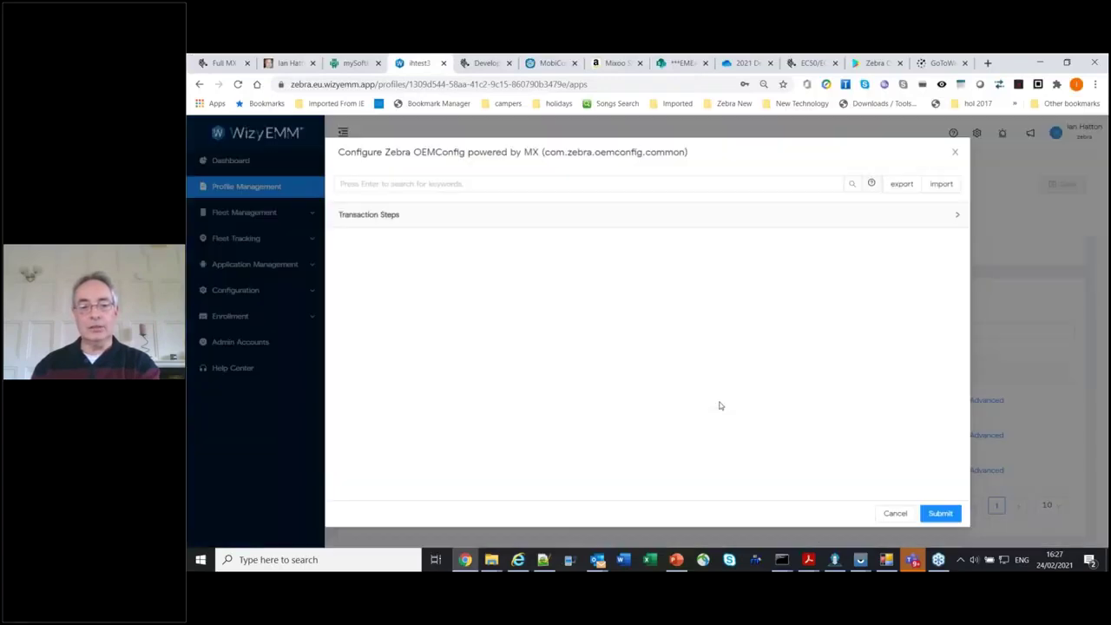
left_click(365, 218)
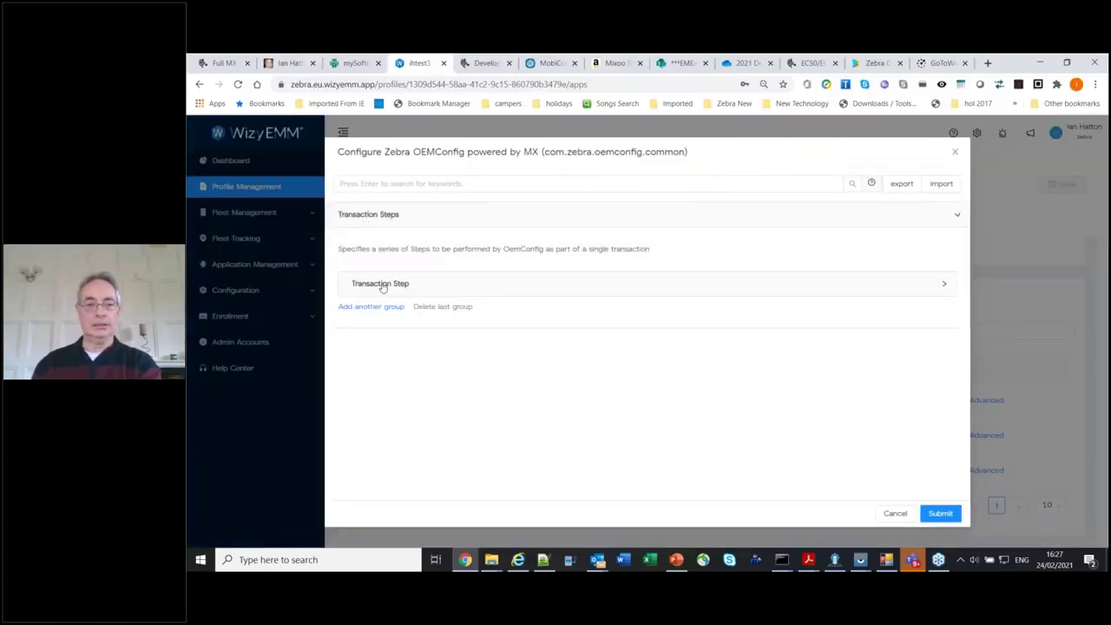
left_click(382, 287)
scroll(434, 304, "down", 5)
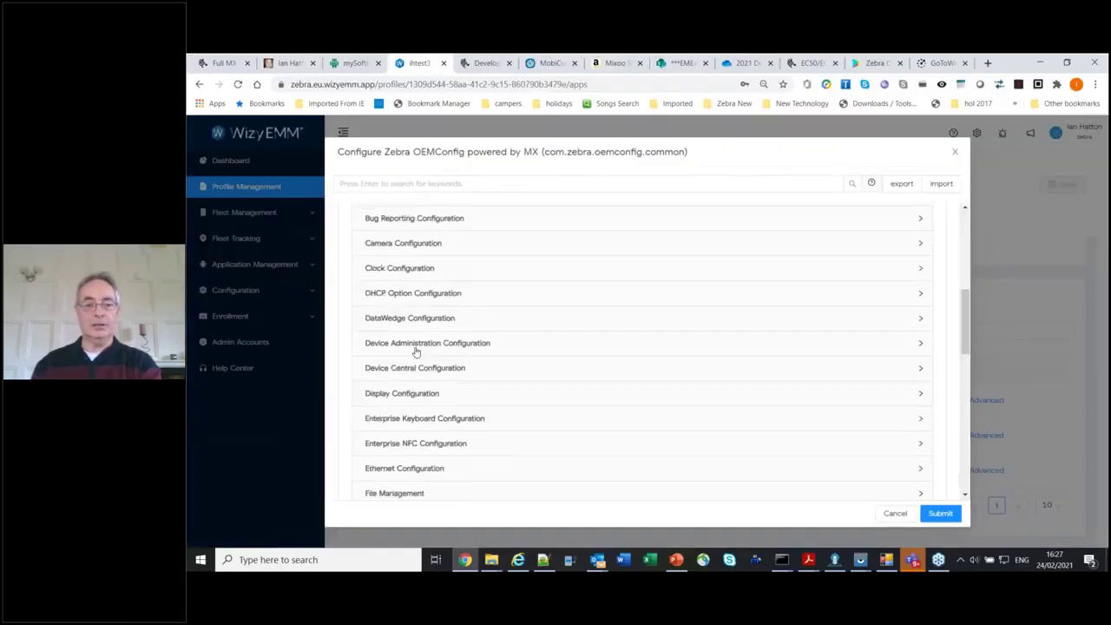
left_click(415, 344)
scroll(448, 278, "down", 3)
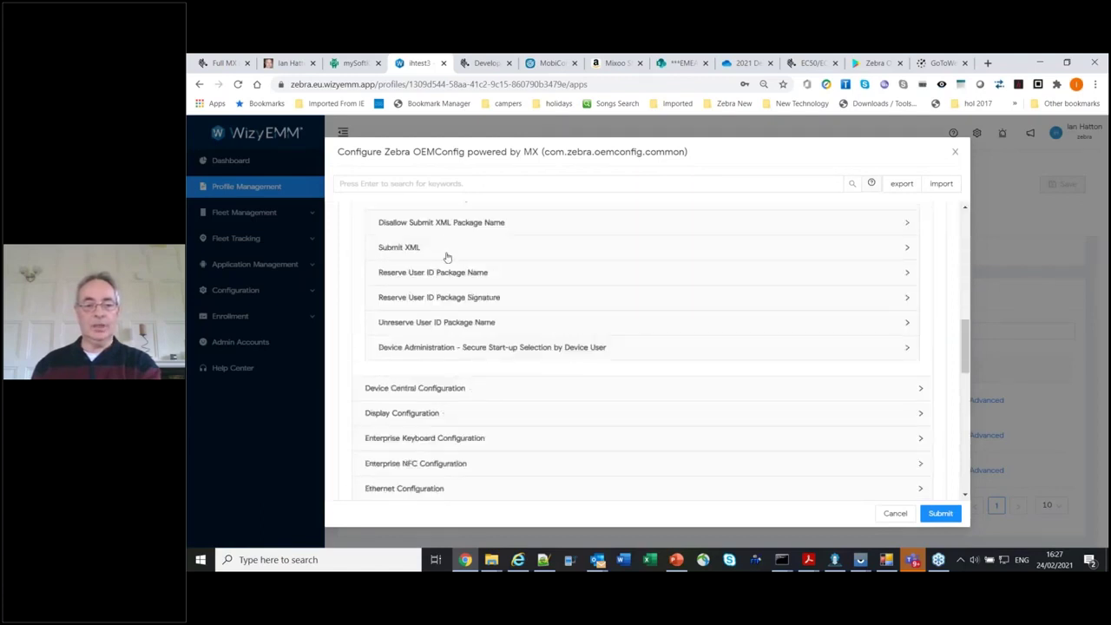
Step: Expand the Action options, collapse Allow Submit XML Package Name, and paste the copied WirelessMgr XML into Submit XML
left_click(447, 254)
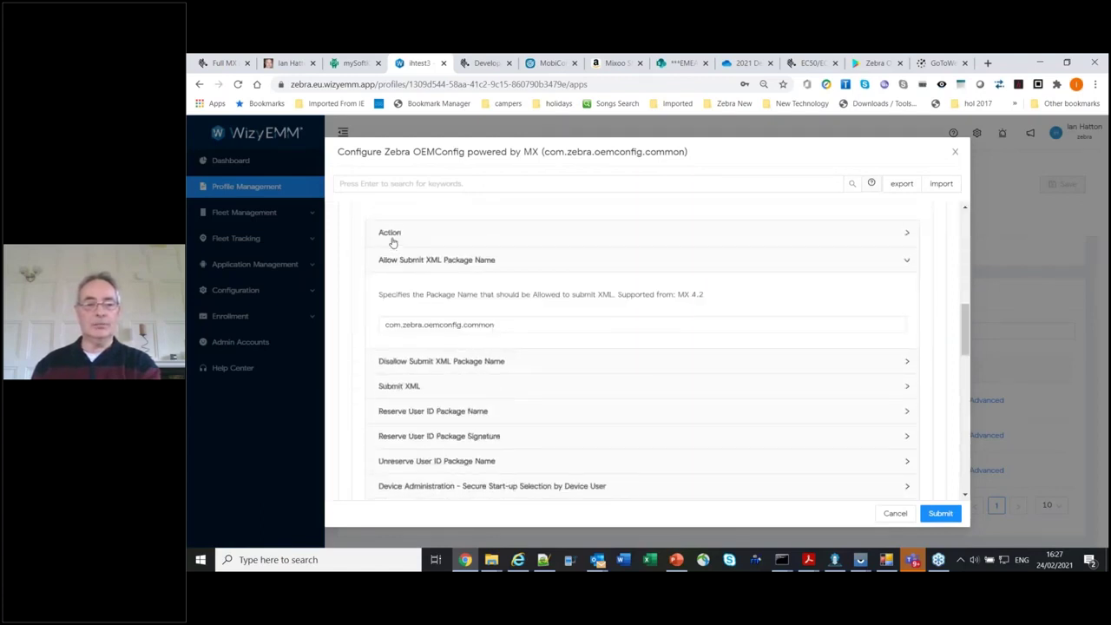
left_click(392, 239)
scroll(395, 244, "down", 3)
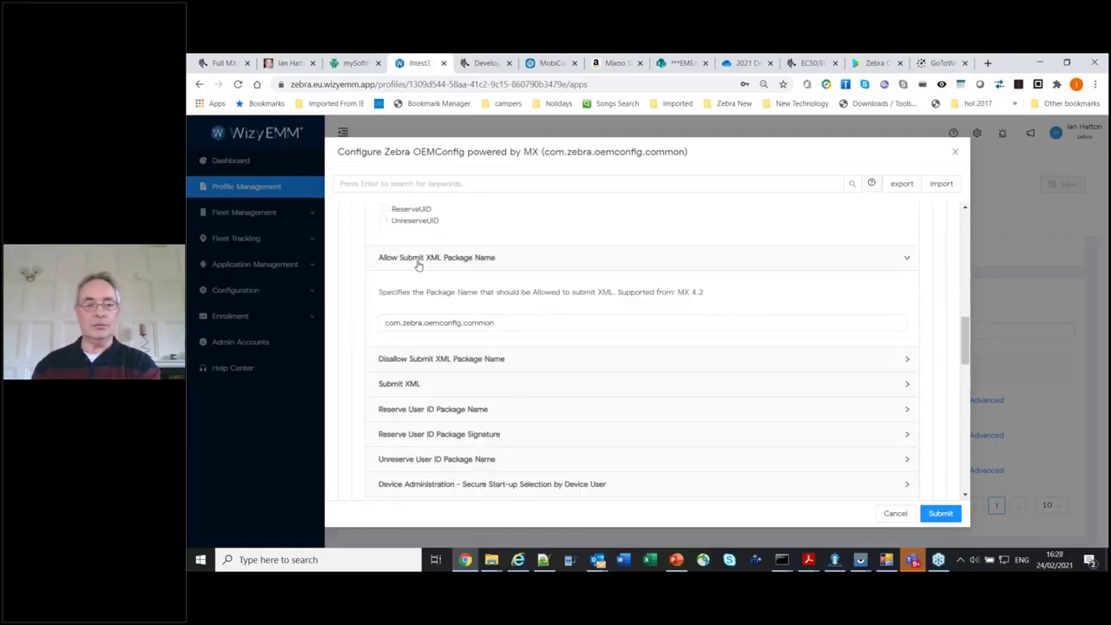
left_click(418, 264)
left_click(417, 309)
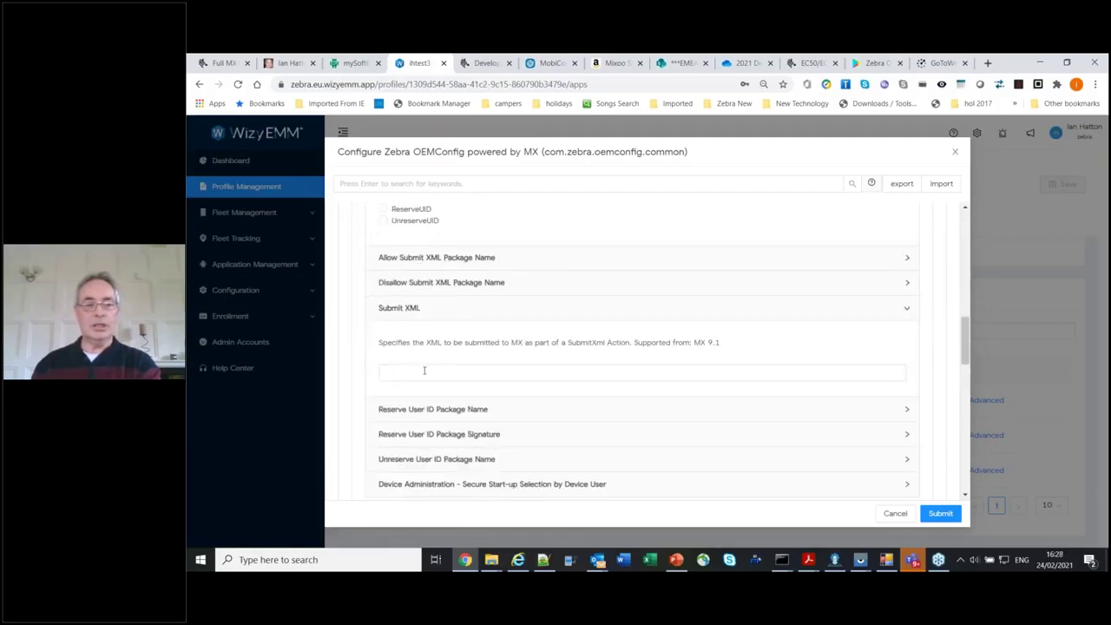
left_click(422, 371)
key("ctrl+v")
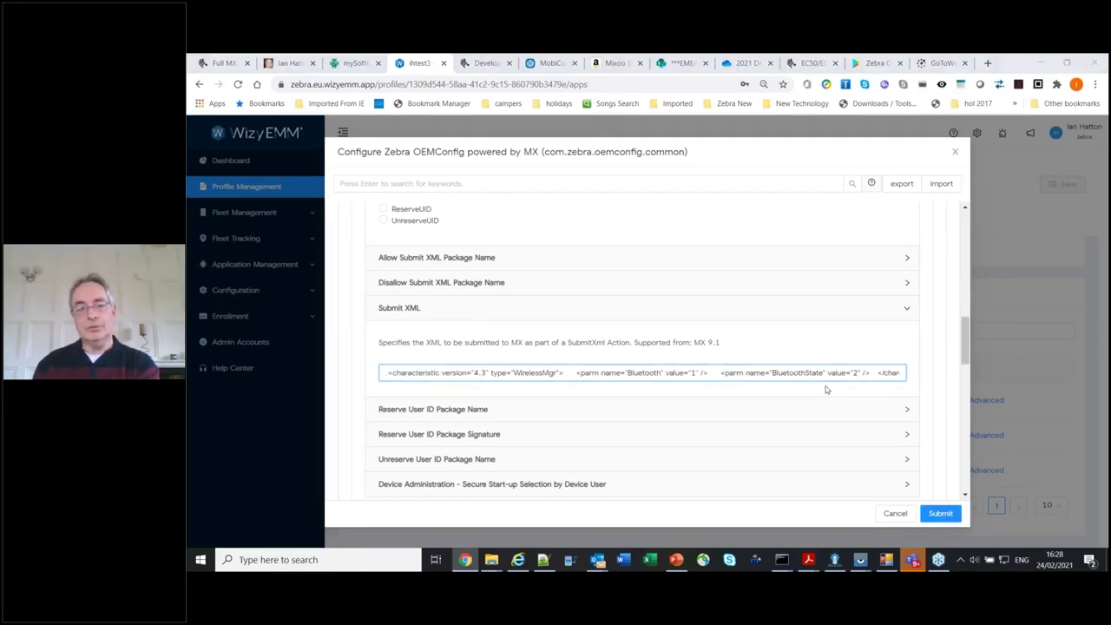
Step: Submit the OEMConfig configuration, save the ihtest3 profile, and check the Bluetooth state on the mirrored TC52
key("alt+Tab")
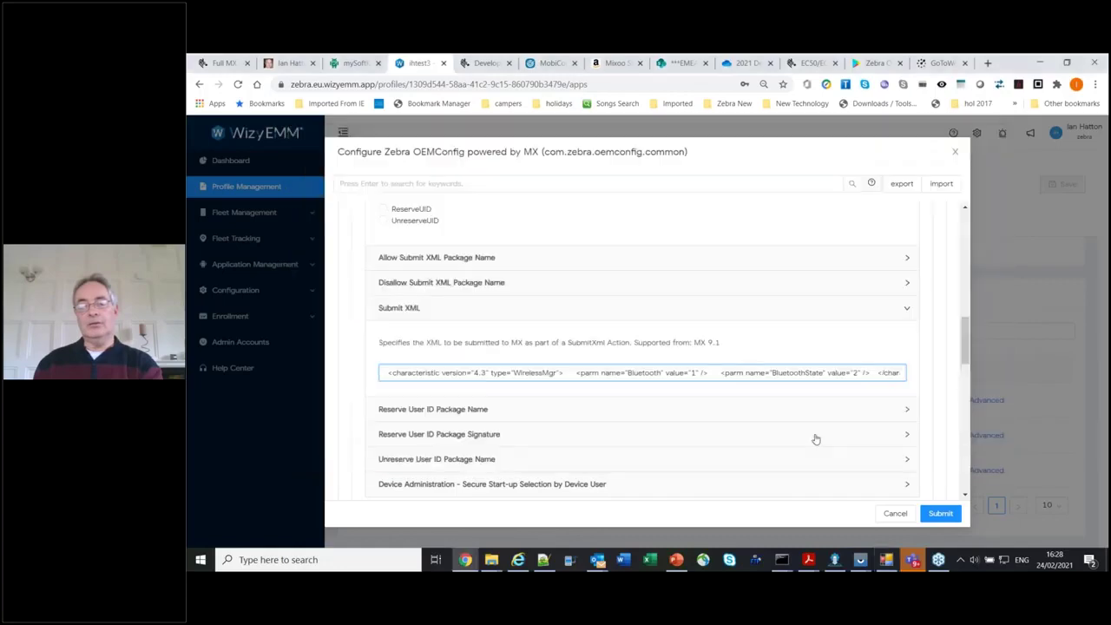
left_click(938, 513)
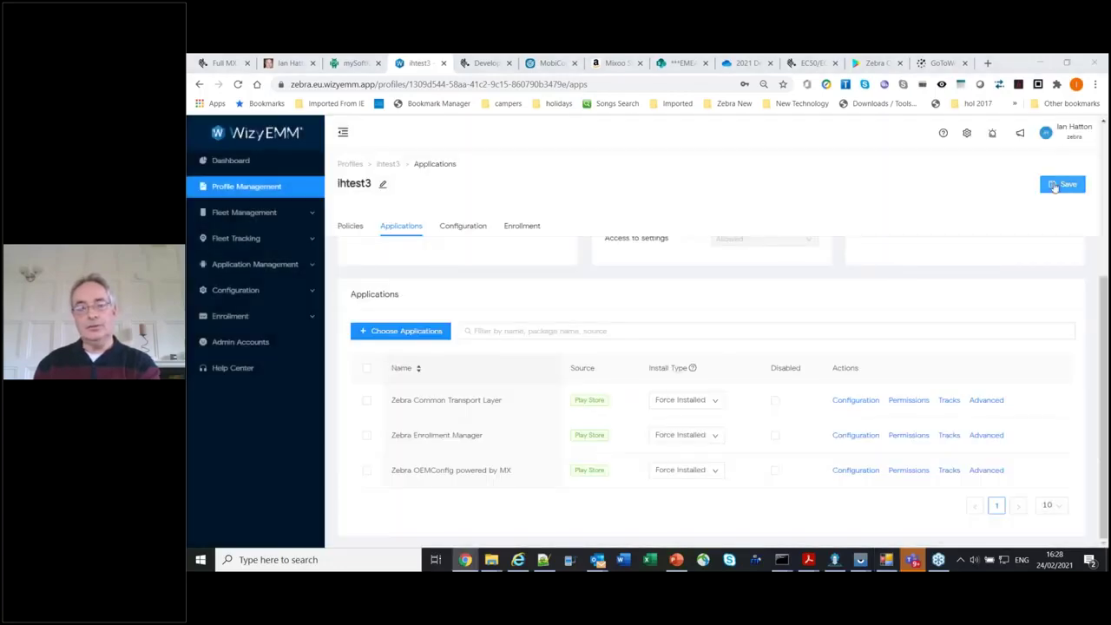
key("alt+Tab")
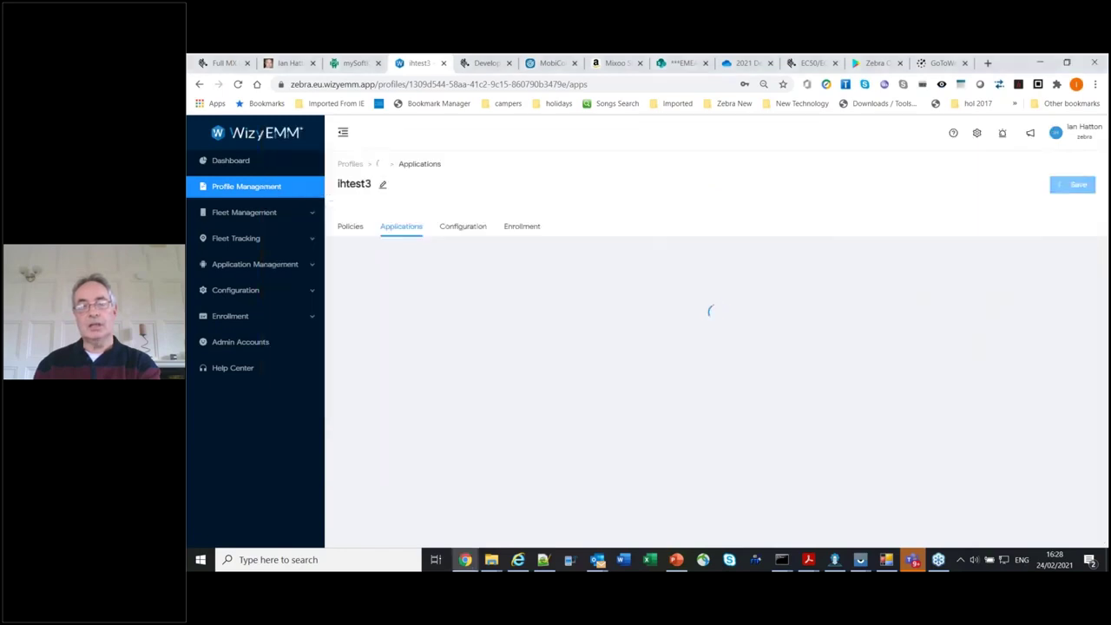
key("alt+Tab")
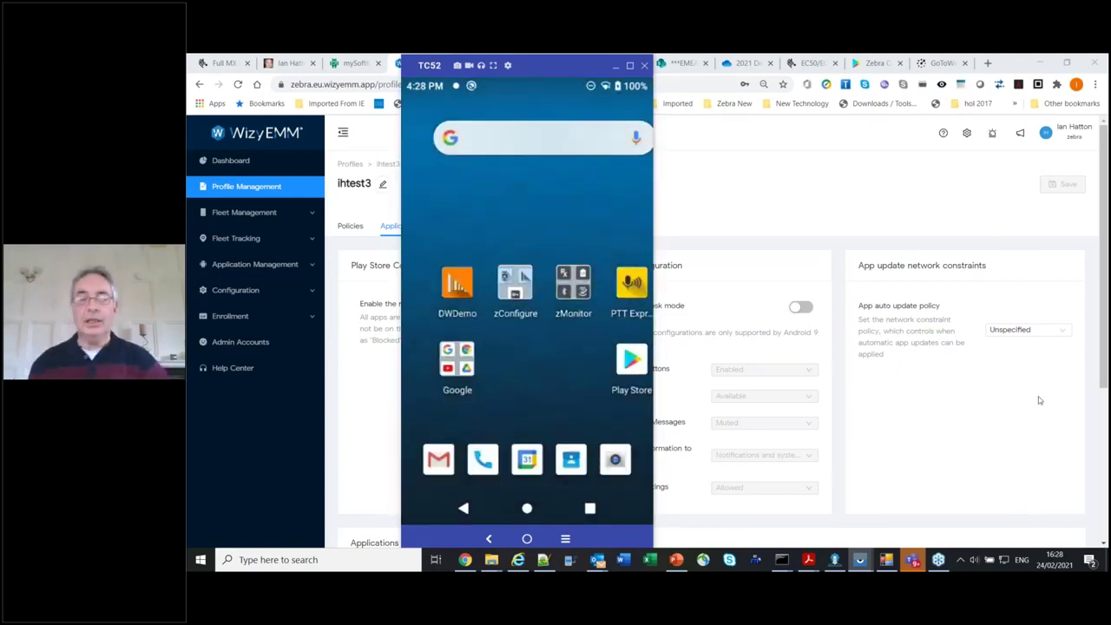
Step: Return to the ihtest3 profile and reopen the Zebra OEMConfig configuration with its Transaction Step expanded
left_click(1105, 437)
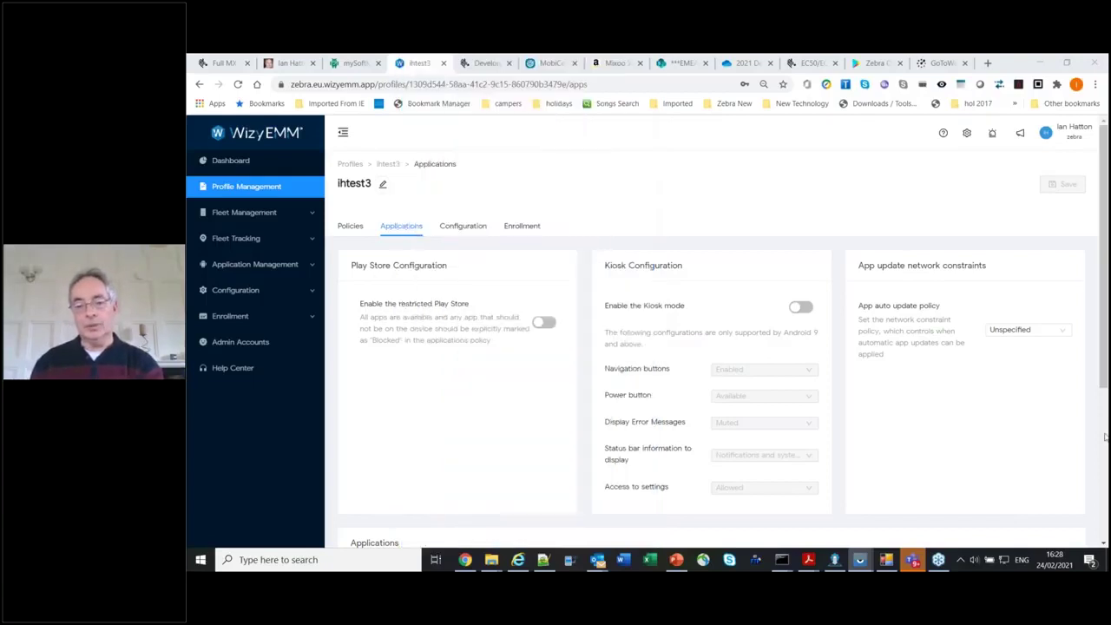
scroll(825, 469, "down", 3)
left_click(855, 470)
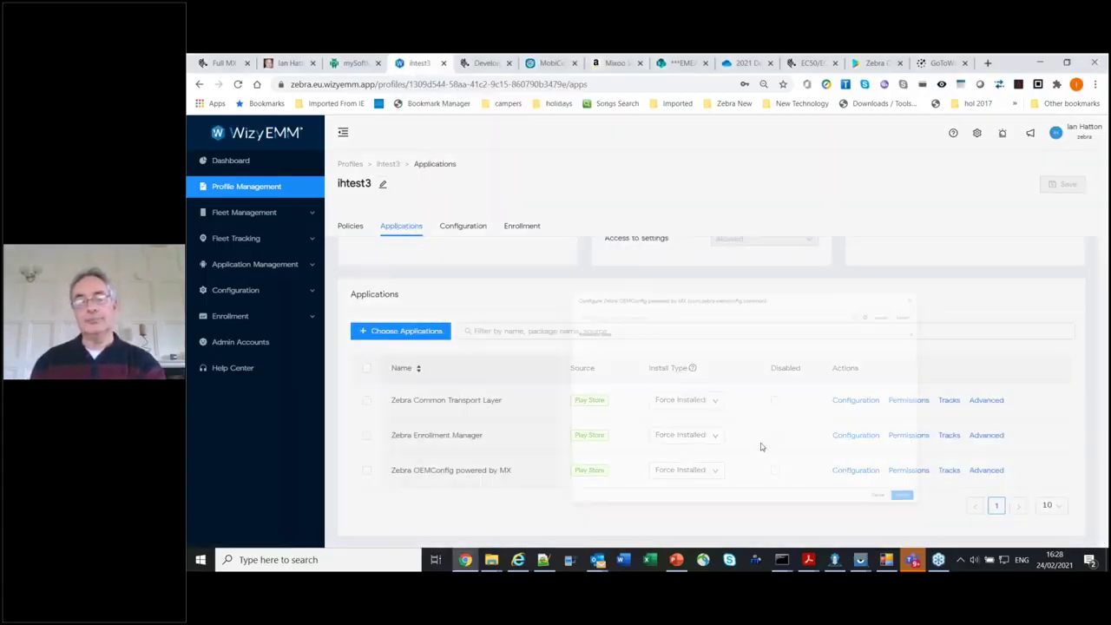
left_click(437, 226)
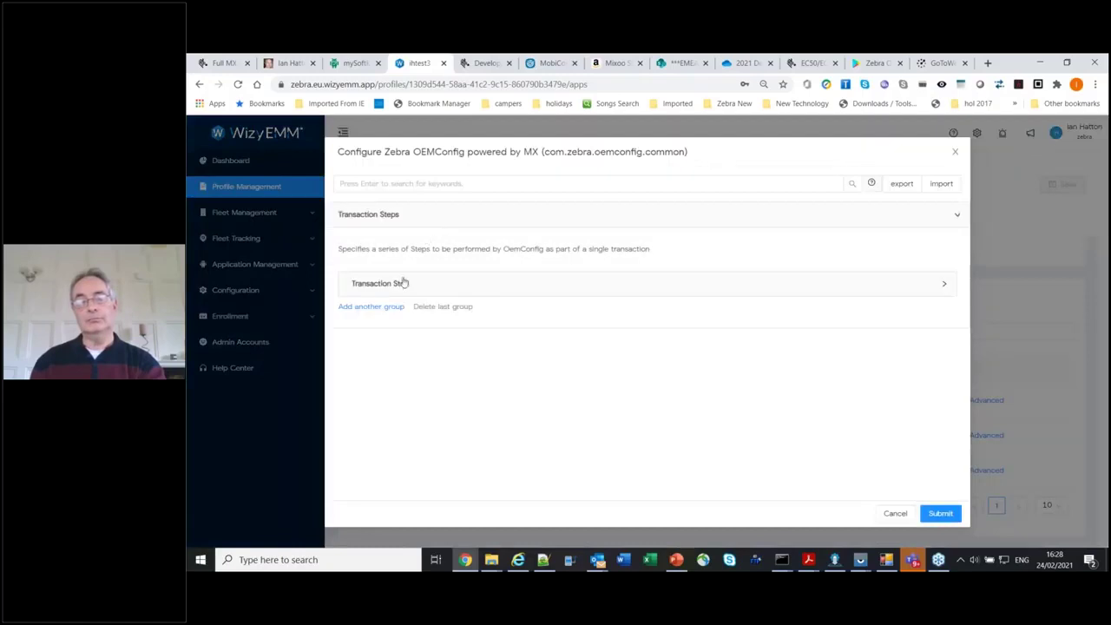
left_click(400, 287)
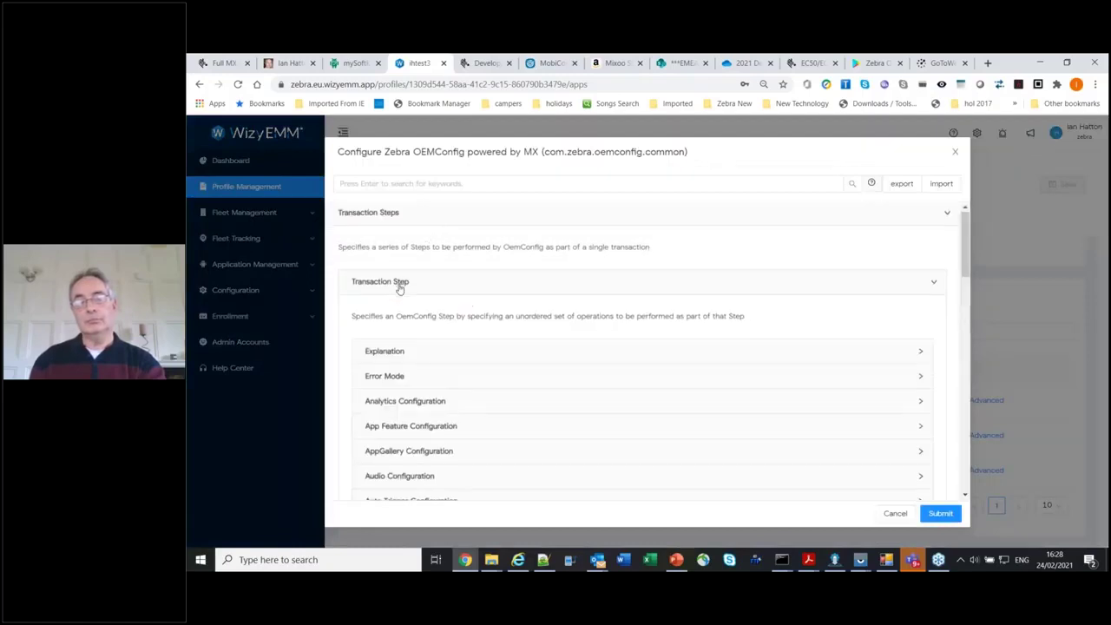
scroll(408, 286, "down", 2)
scroll(695, 259, "up", 2)
Step: Search the OEMConfig settings for bluetooth, look through the configuration groups for matches, and clear the search
left_click(665, 183)
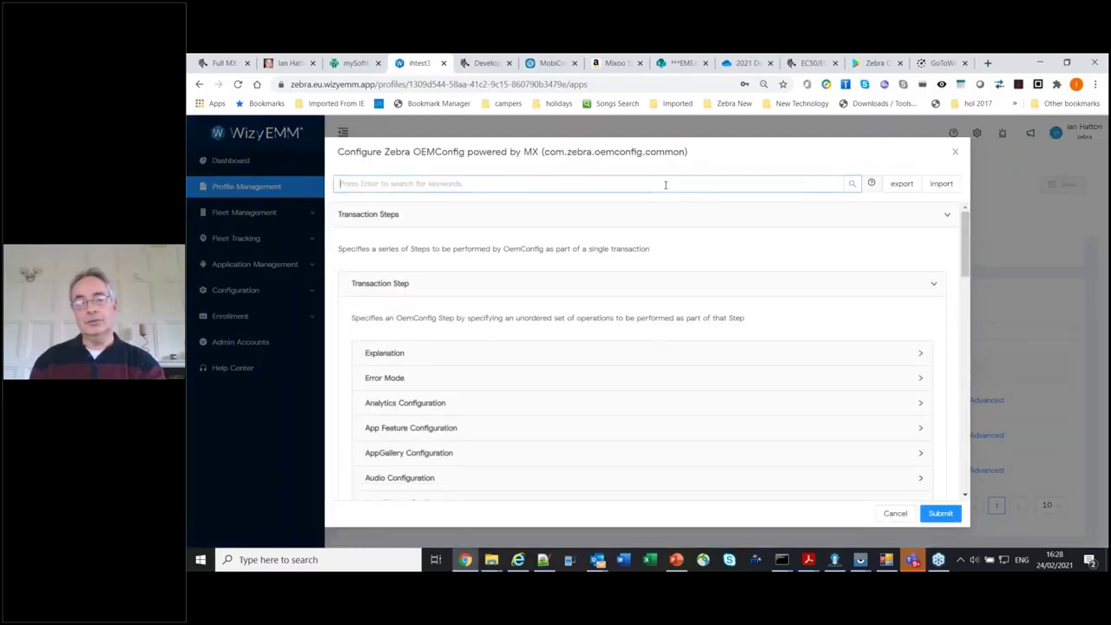
type("bluet")
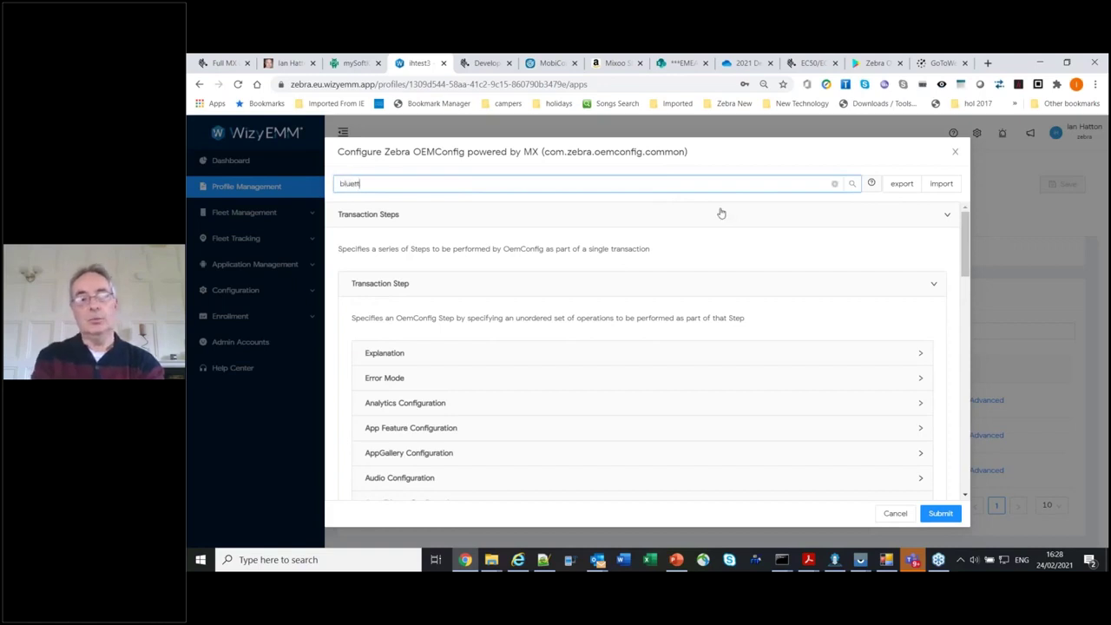
type("ooth")
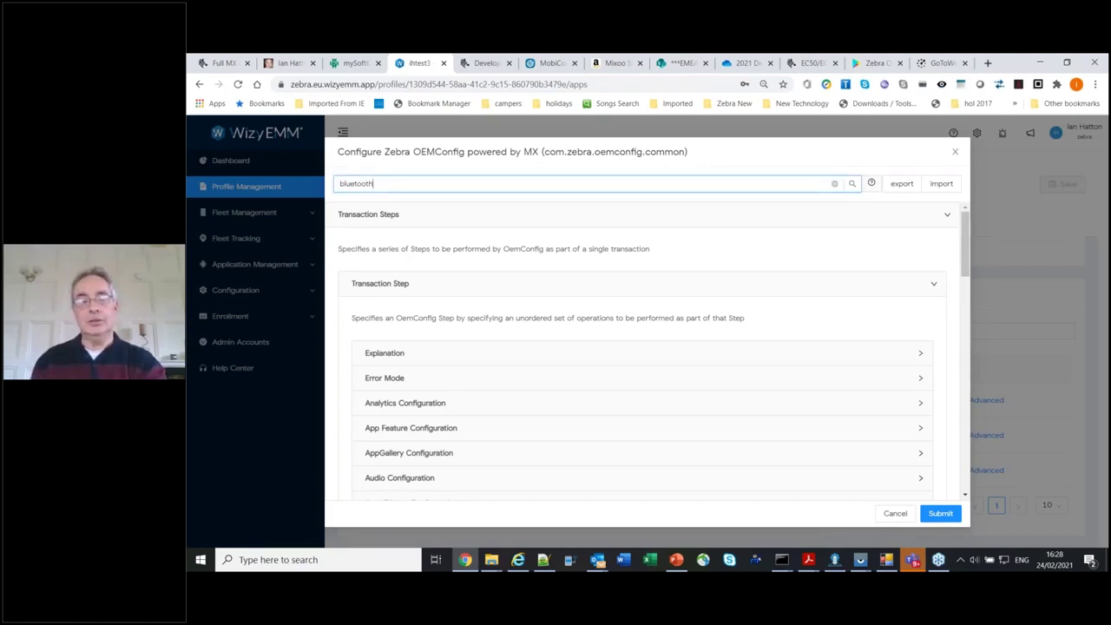
scroll(633, 354, "down", 4)
scroll(383, 360, "up", 1)
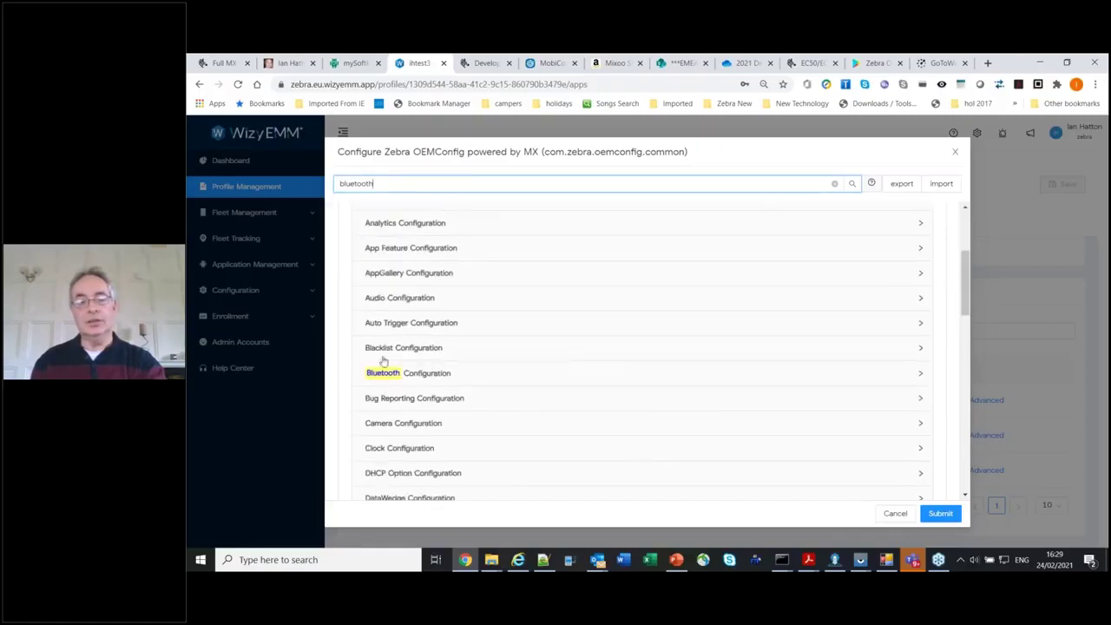
scroll(387, 361, "down", 4)
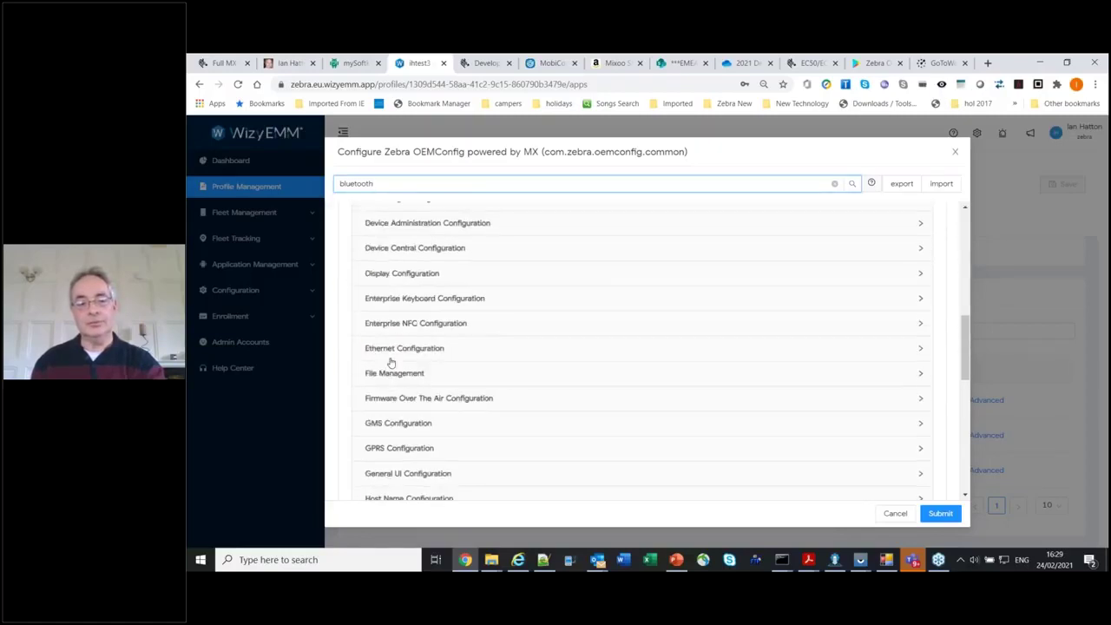
scroll(391, 363, "down", 1)
scroll(438, 402, "down", 1)
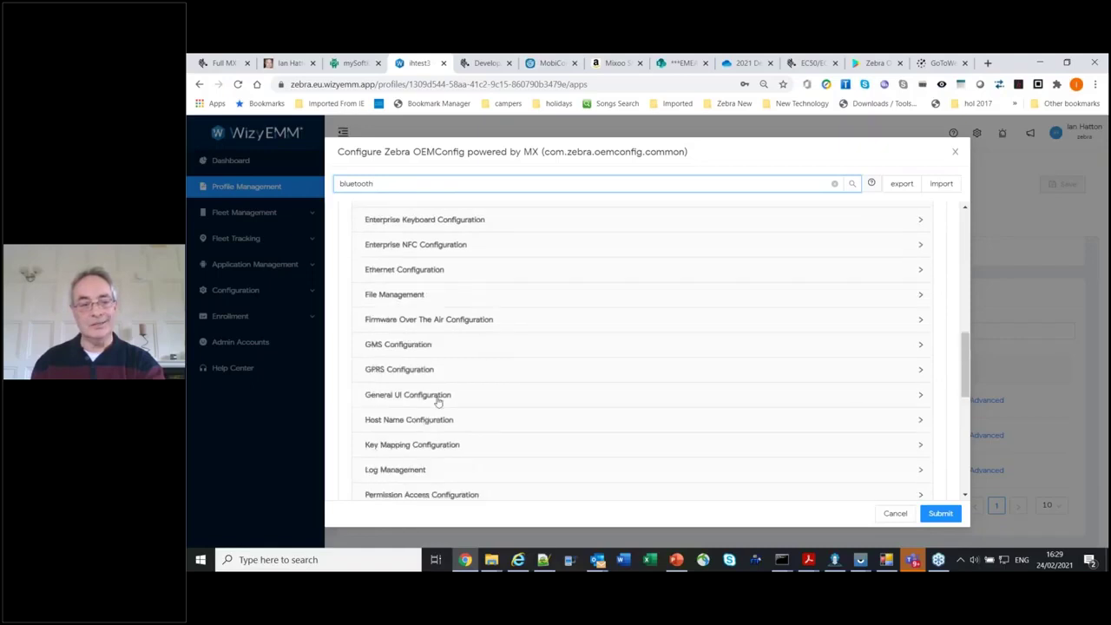
scroll(439, 364, "down", 5)
scroll(471, 359, "up", 11)
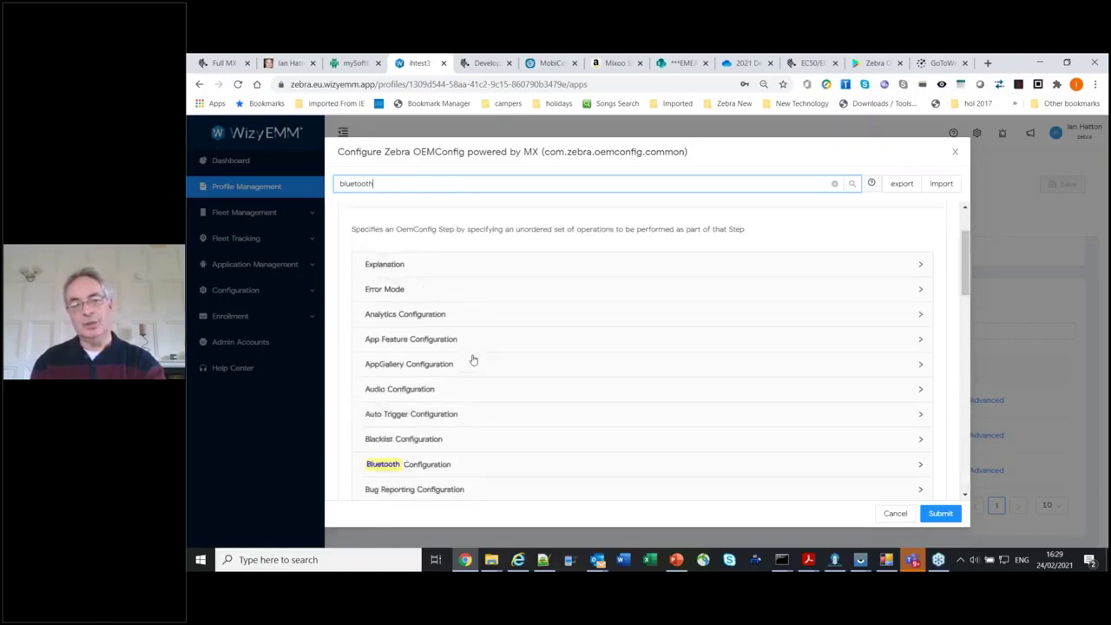
scroll(473, 361, "up", 1)
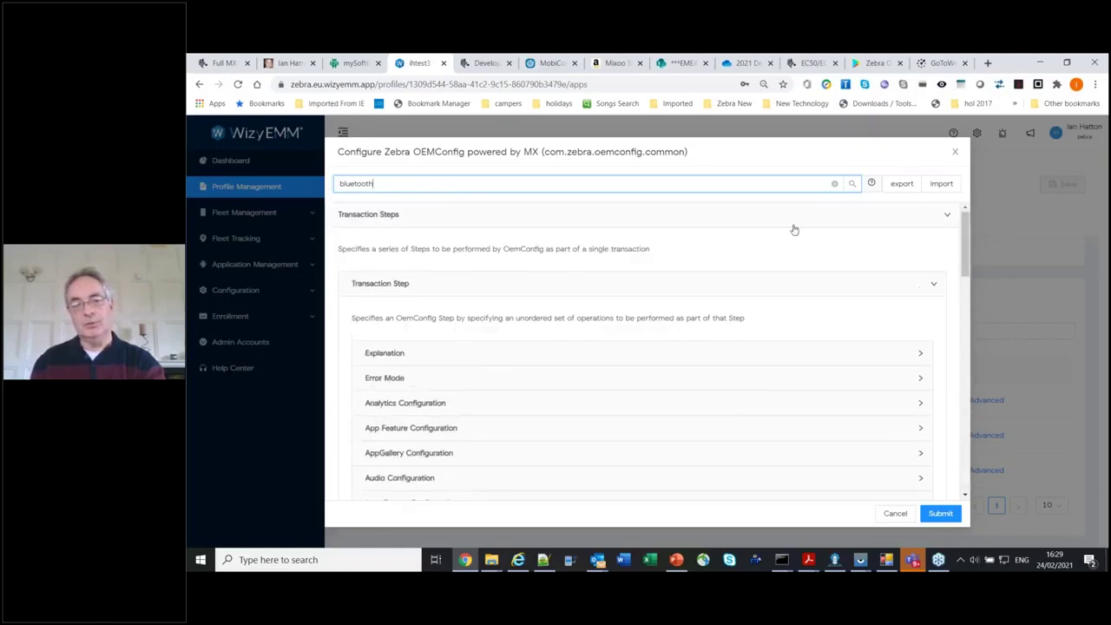
left_click(835, 185)
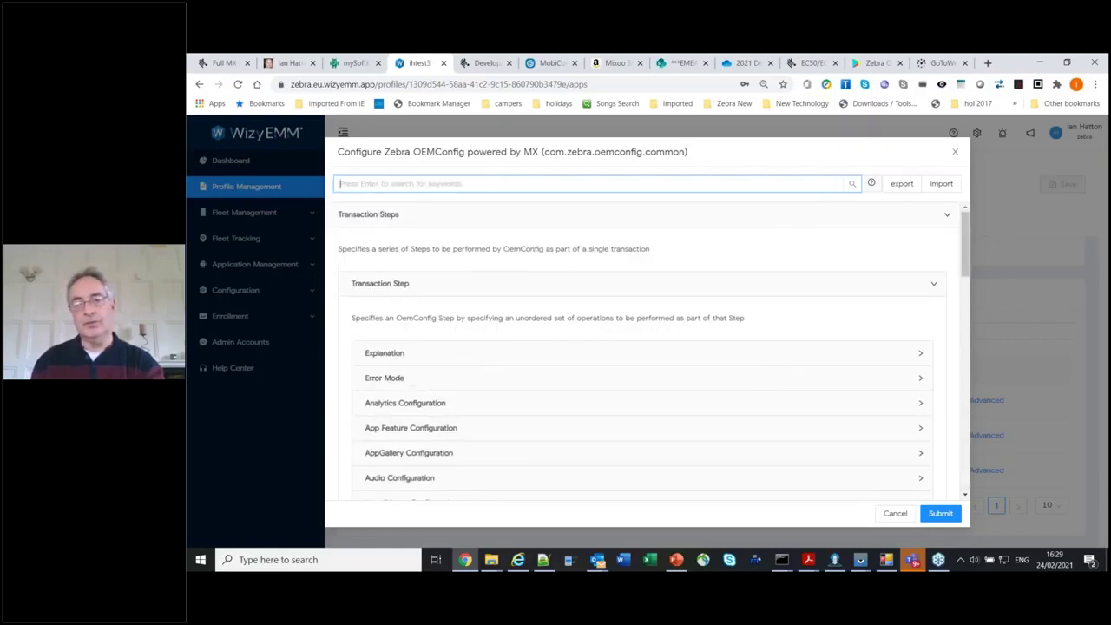
Step: Switch to Zebra TechDocs, go back from the MX feature matrix to the home page, and open OEMConfig's Managed Configurations reference
left_click(217, 64)
scroll(295, 178, "up", 5)
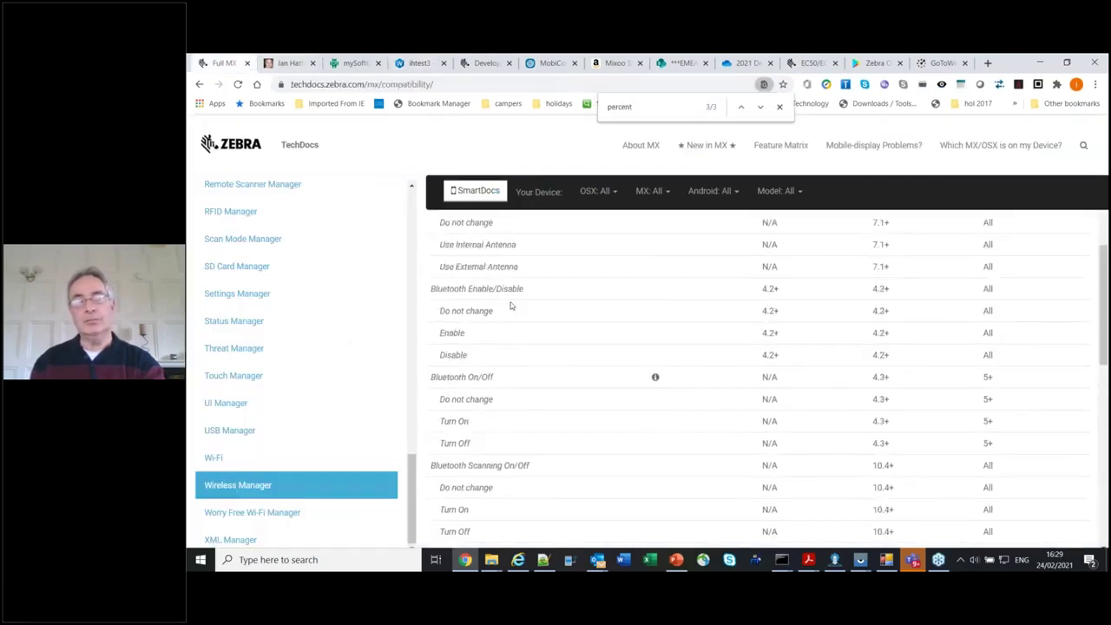
left_click(199, 84)
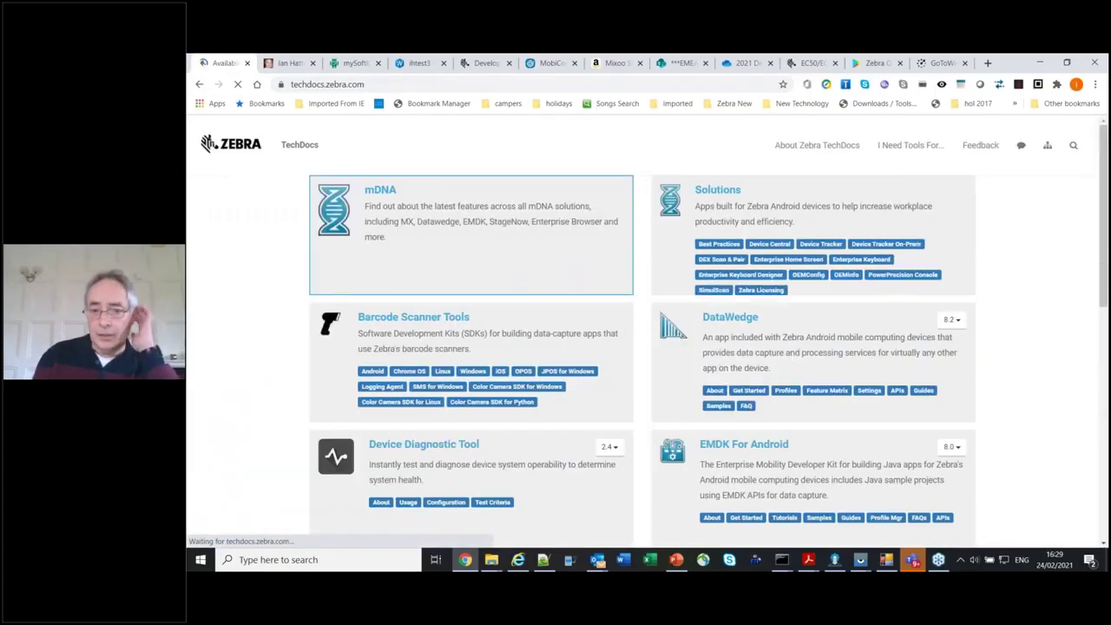
scroll(471, 429, "down", 1)
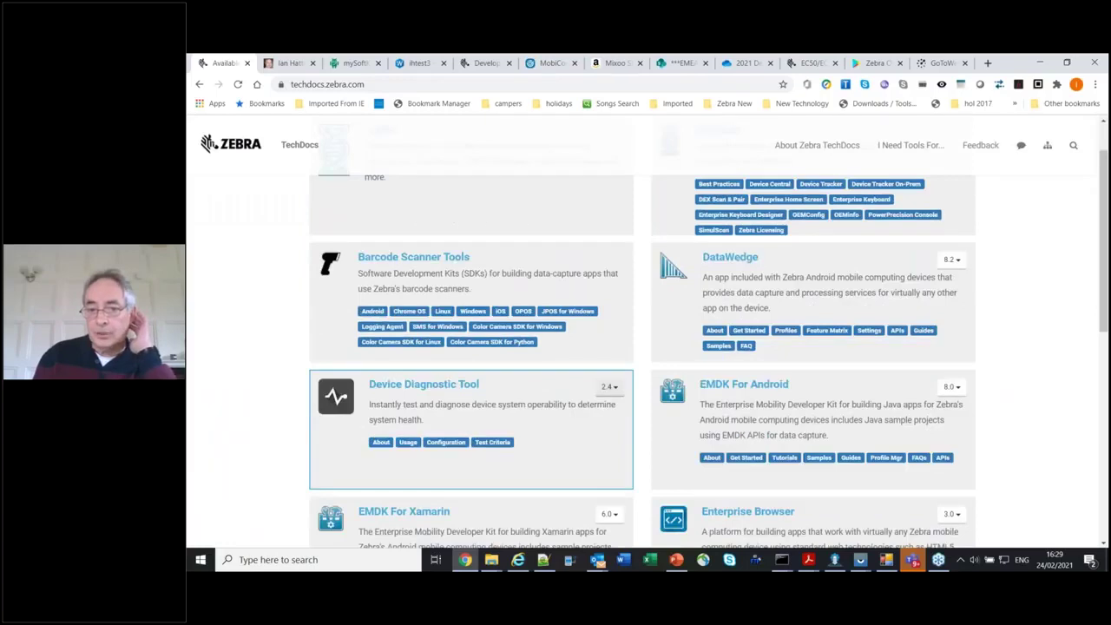
scroll(471, 430, "up", 1)
left_click(761, 277)
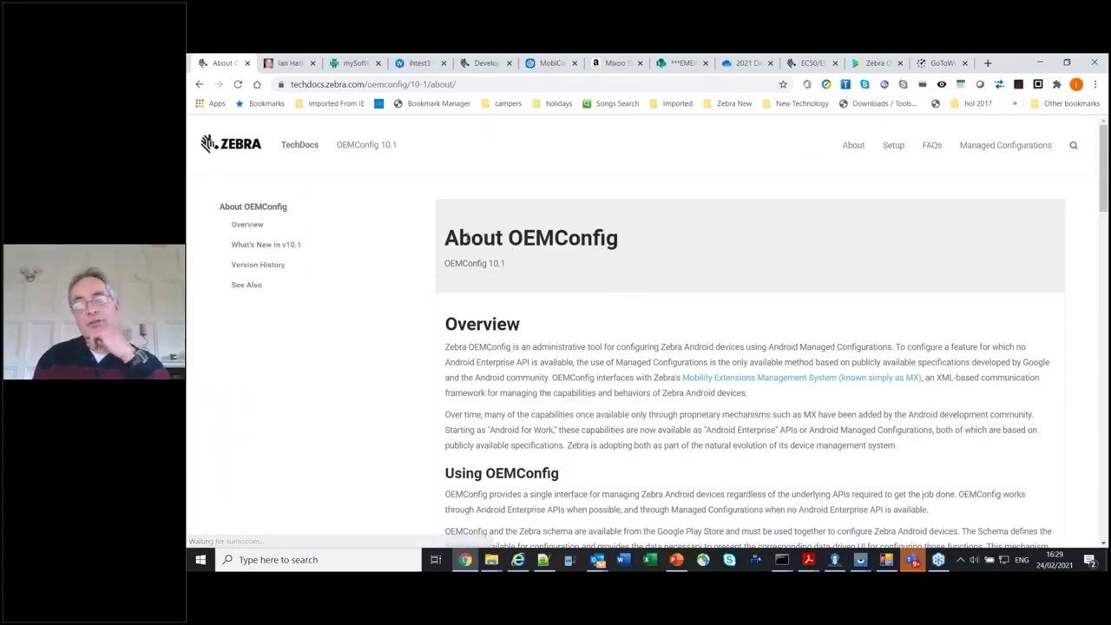
left_click(980, 147)
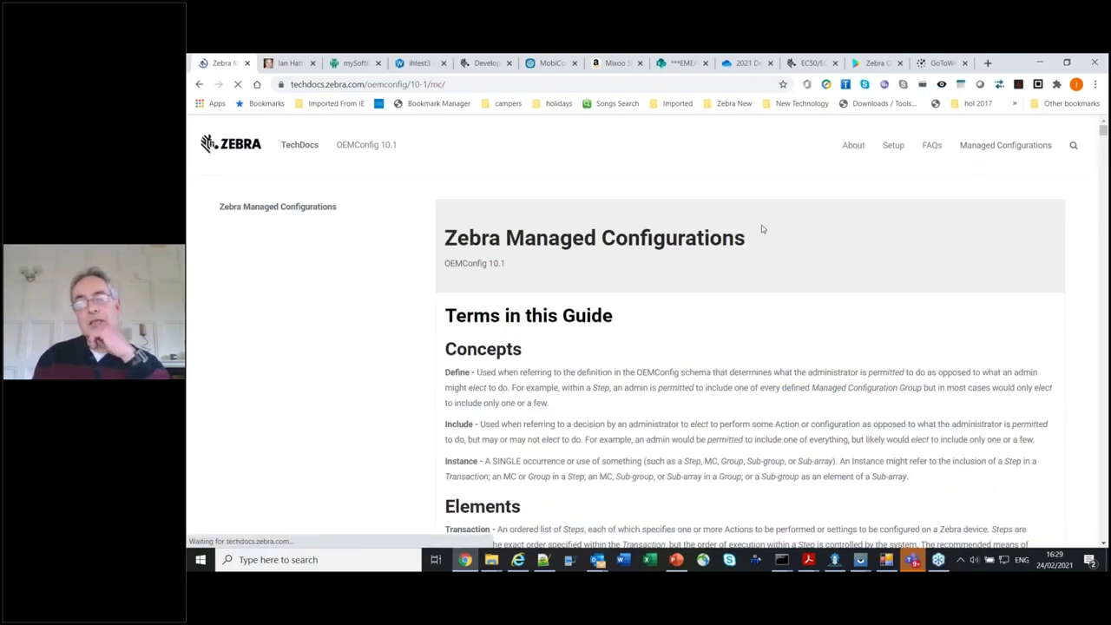
scroll(762, 229, "down", 6)
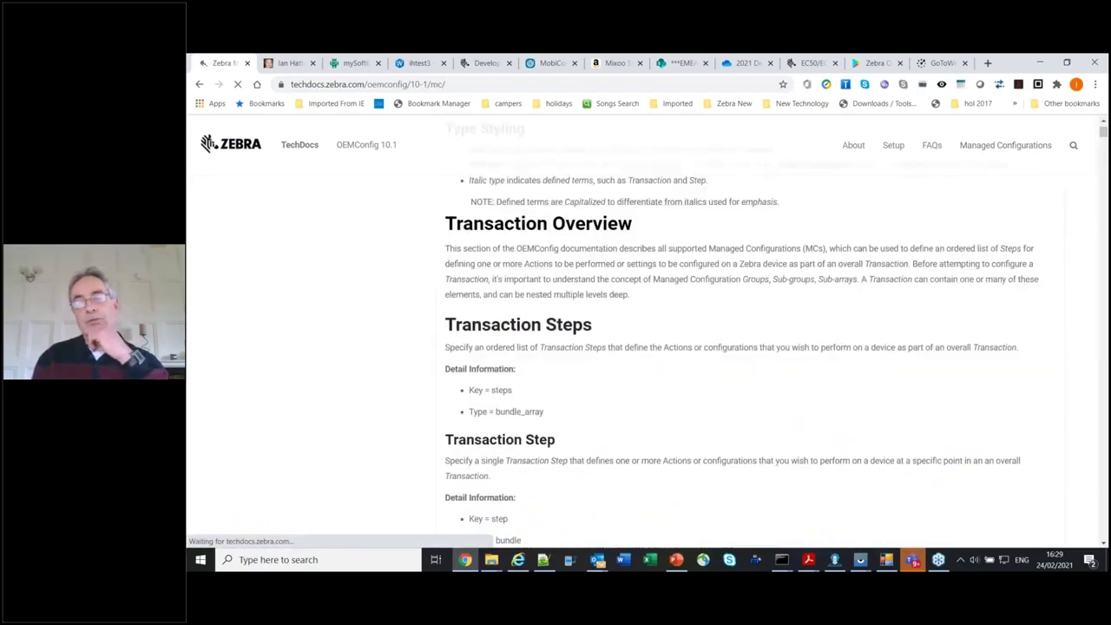
Step: Search the Managed Configurations reference for percent and examine the battery percentage setting and the surrounding UI settings
scroll(747, 348, "down", 3)
scroll(761, 225, "down", 8)
scroll(761, 225, "up", 3)
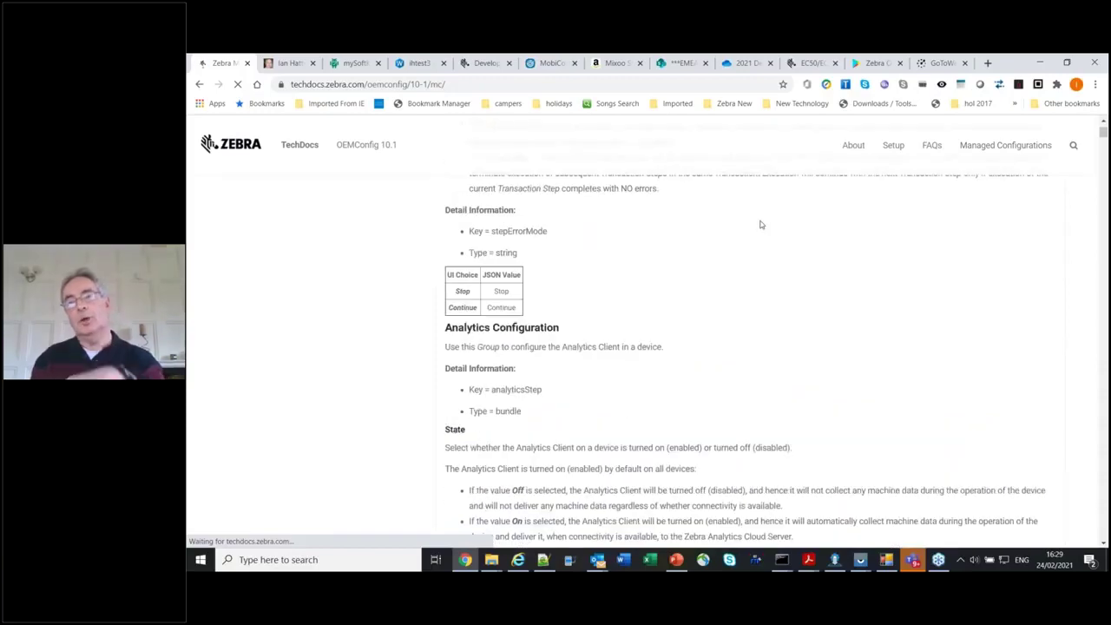
scroll(761, 225, "up", 5)
scroll(764, 224, "up", 3)
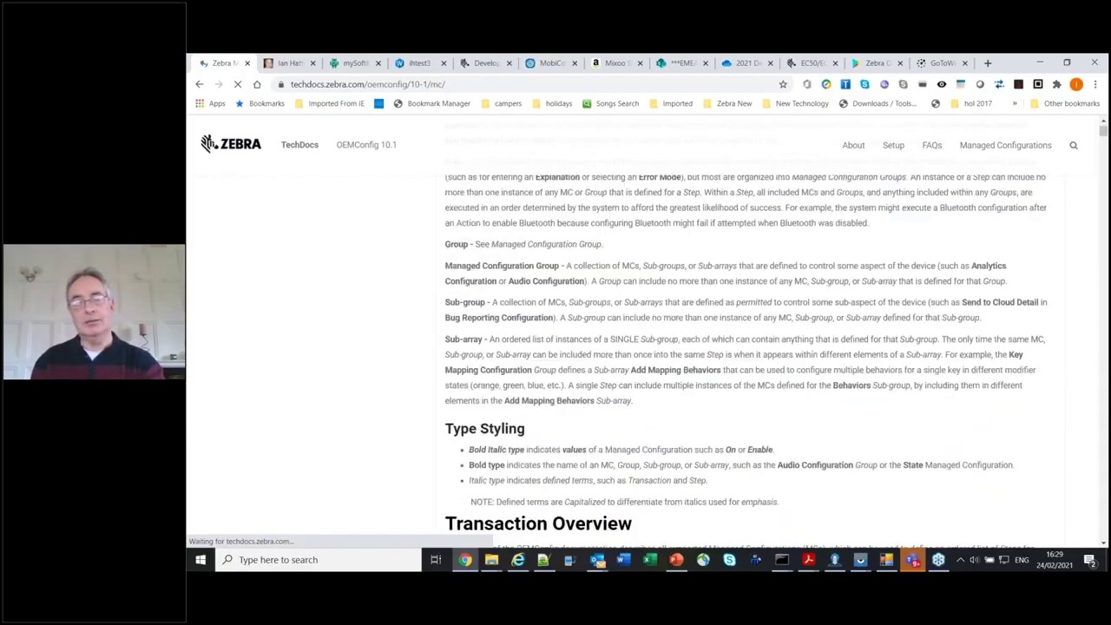
key("ctrl+f")
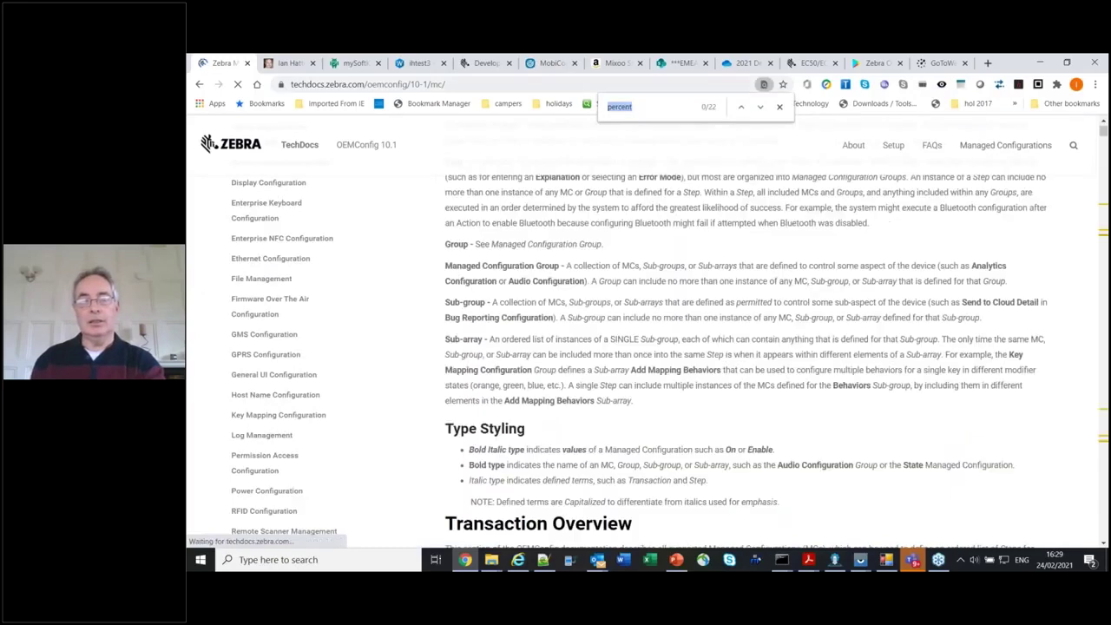
left_click(760, 107)
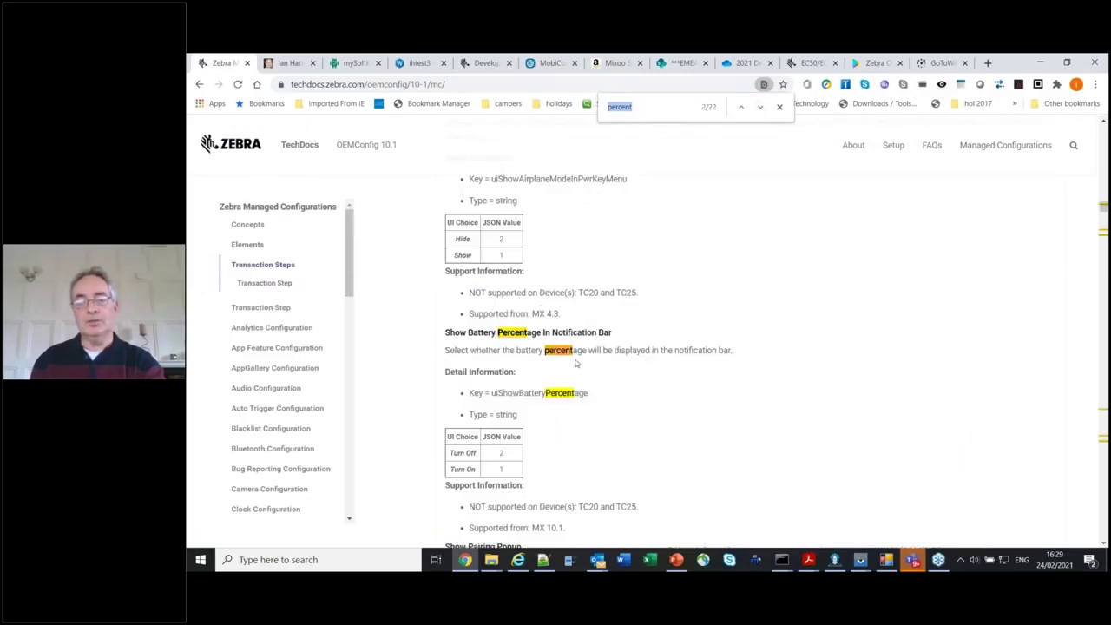
scroll(582, 347, "up", 5)
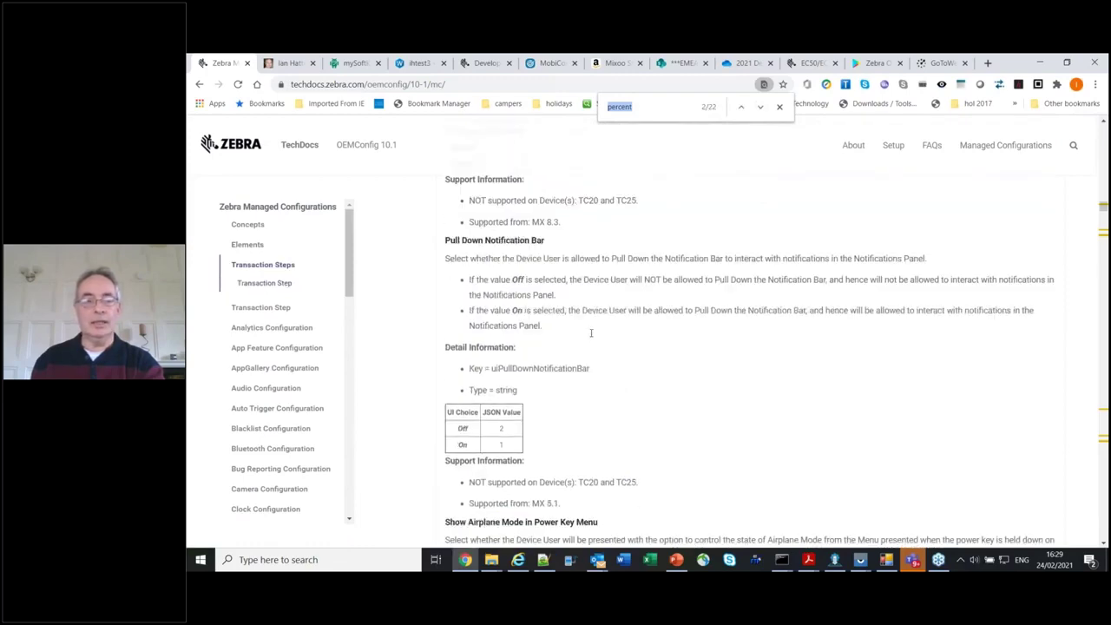
scroll(592, 333, "up", 5)
scroll(591, 333, "down", 15)
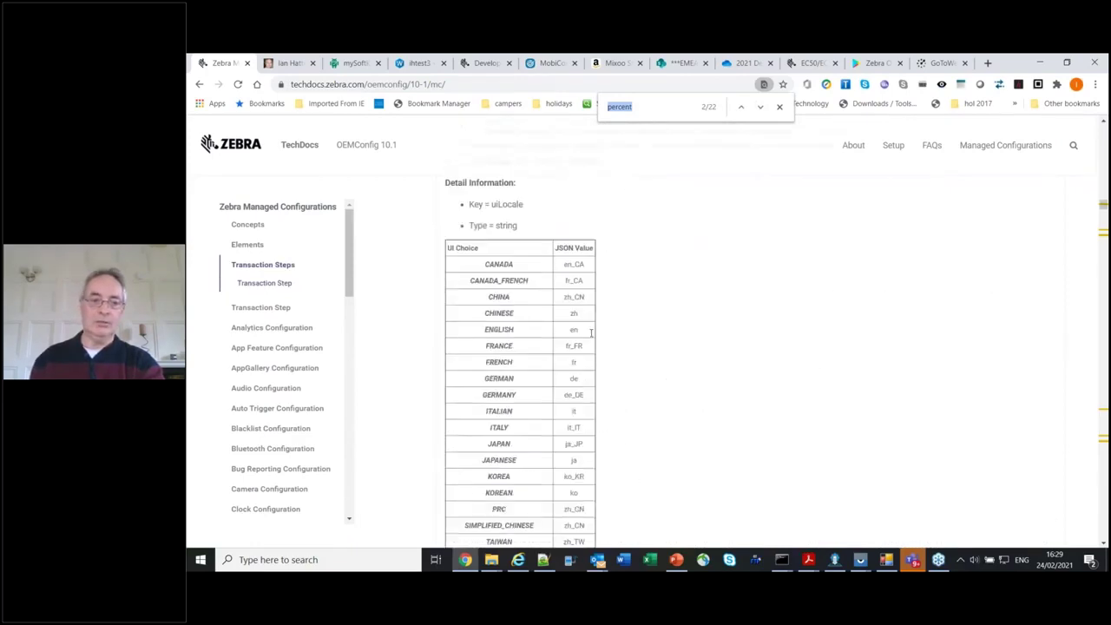
scroll(593, 333, "up", 10)
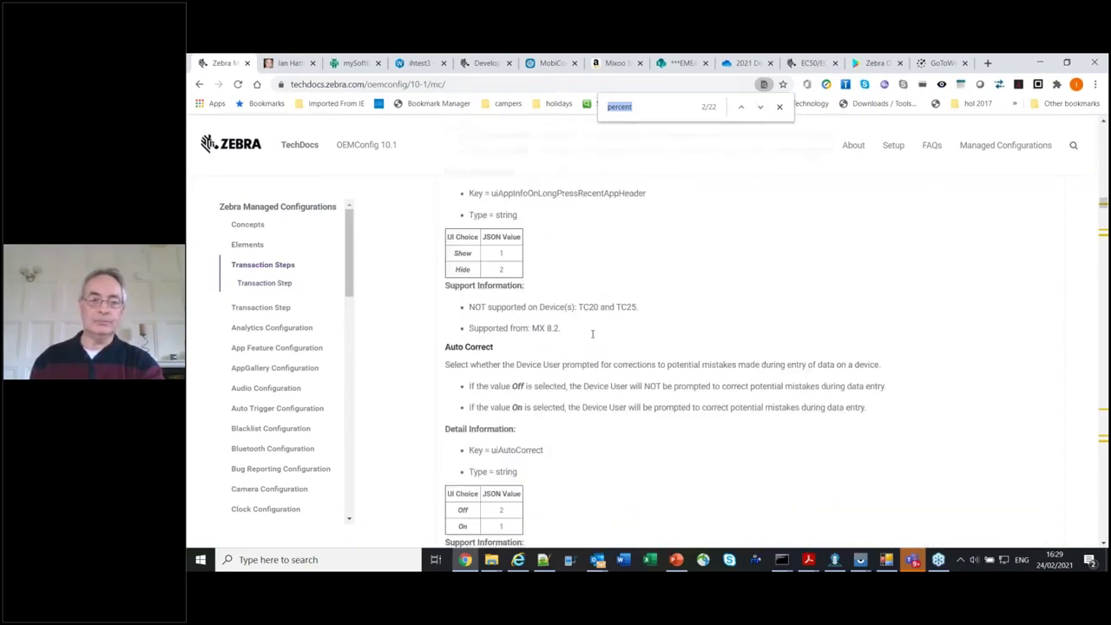
scroll(570, 368, "down", 3)
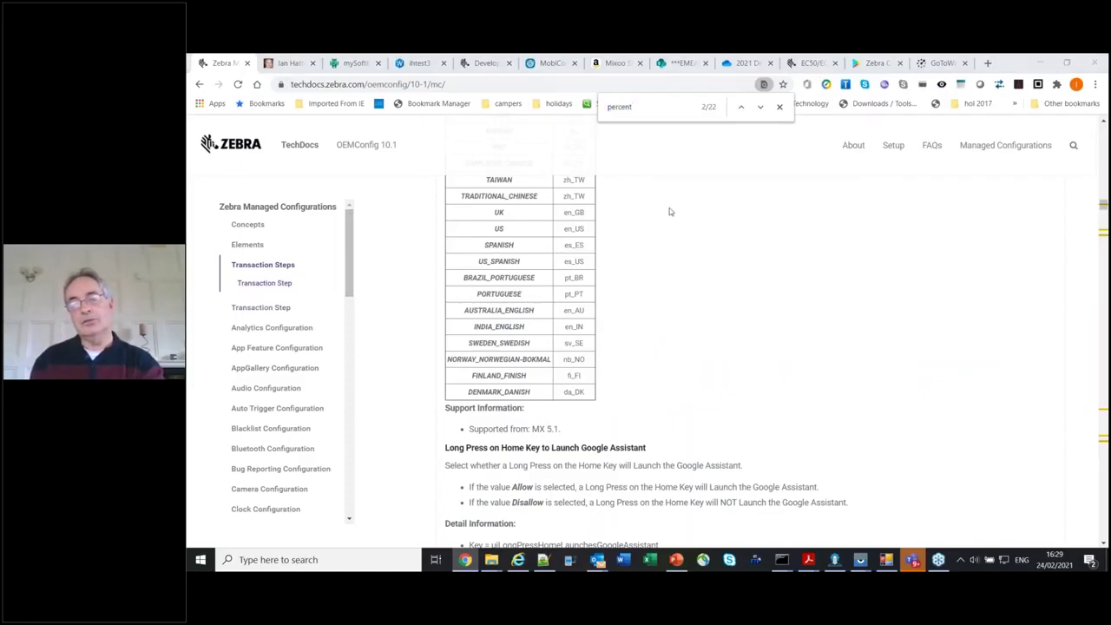
key("alt+Tab")
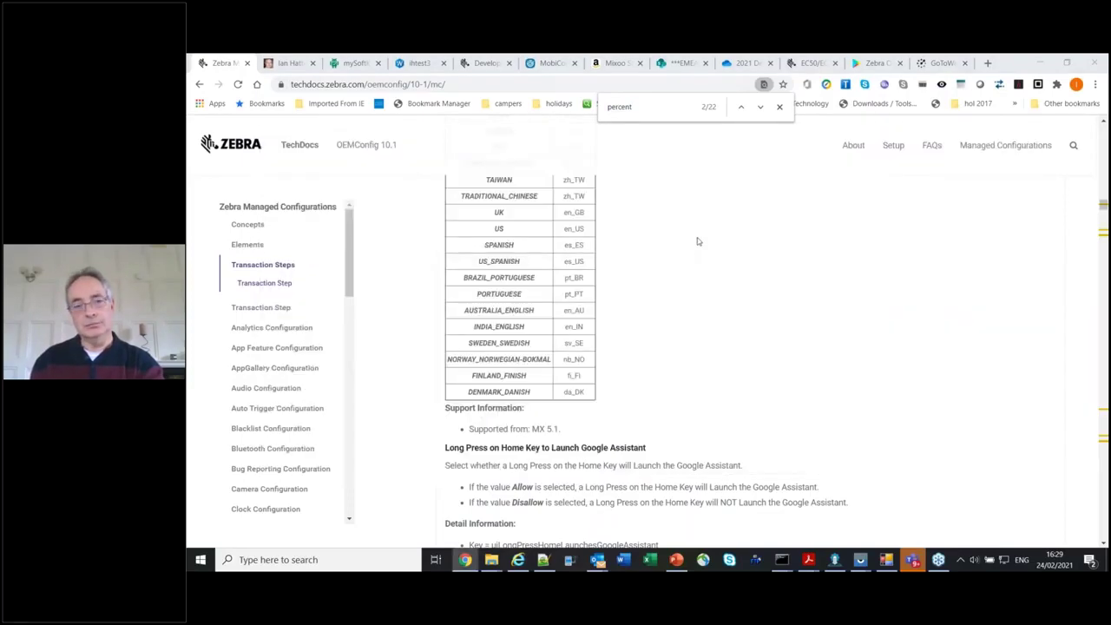
key("alt+Tab")
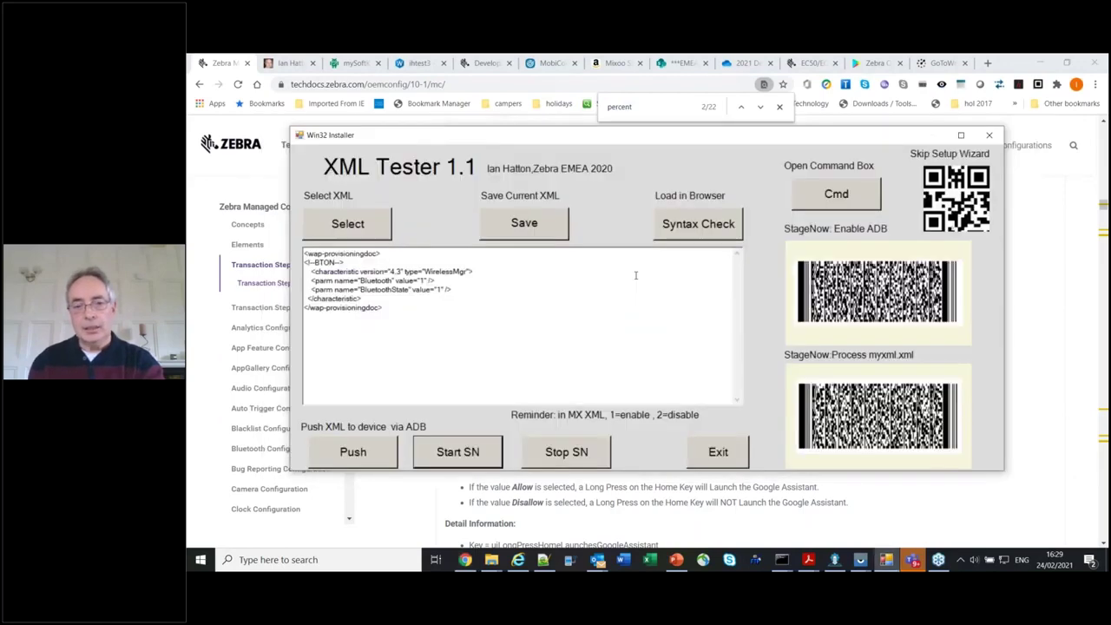
key("alt+Tab")
key("alt+Tab")
key("alt+Tab")
key("alt+Tab")
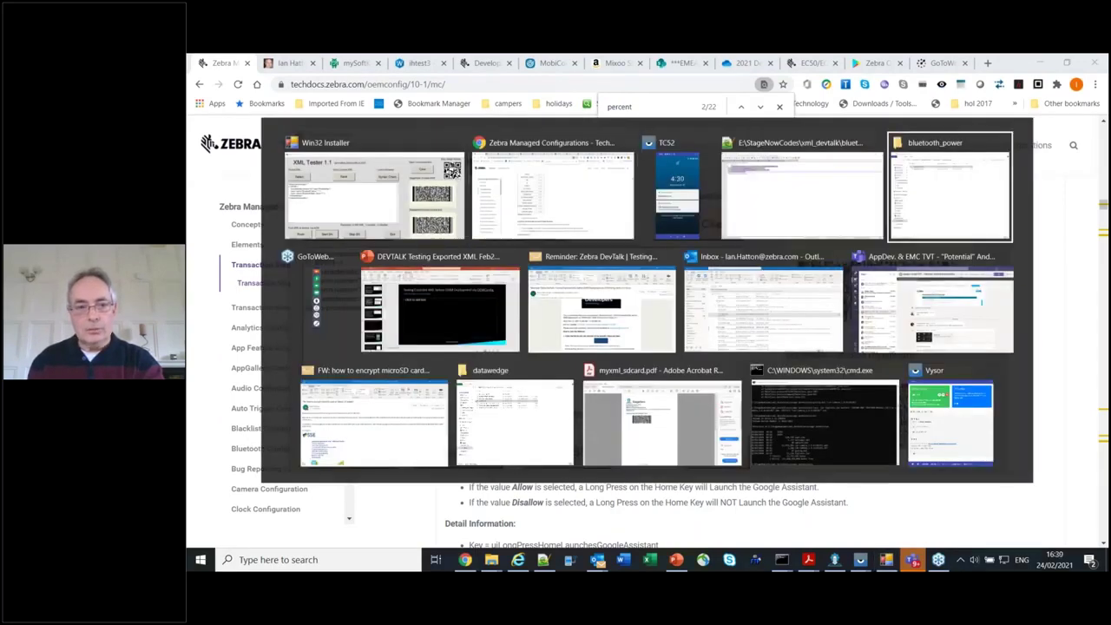
key("alt+Tab")
key("alt+Tab")
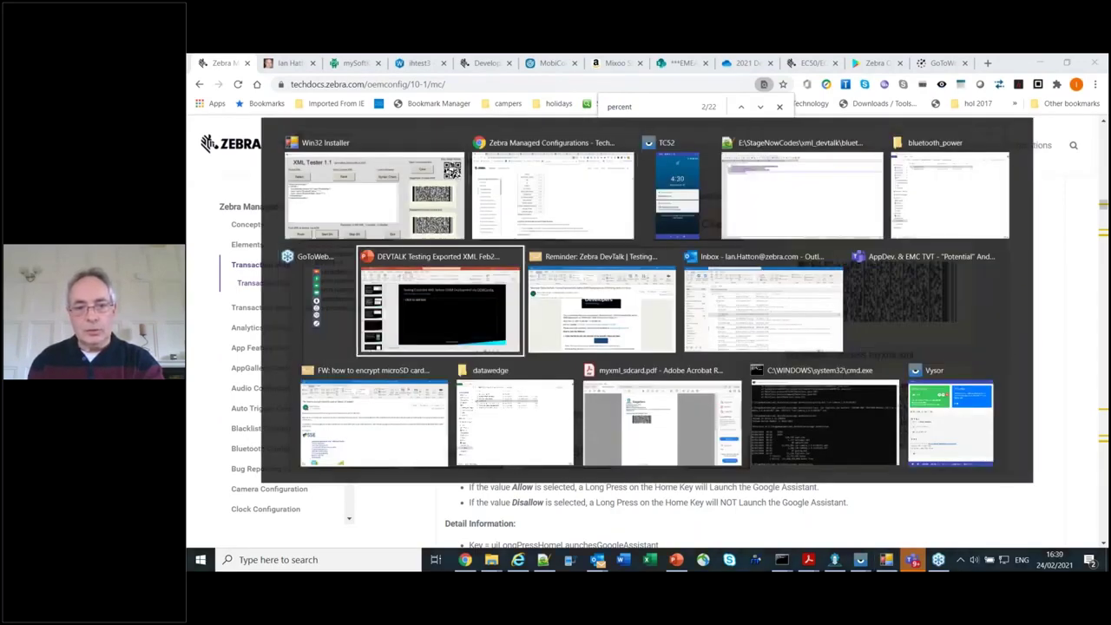
key("alt+shift+Tab")
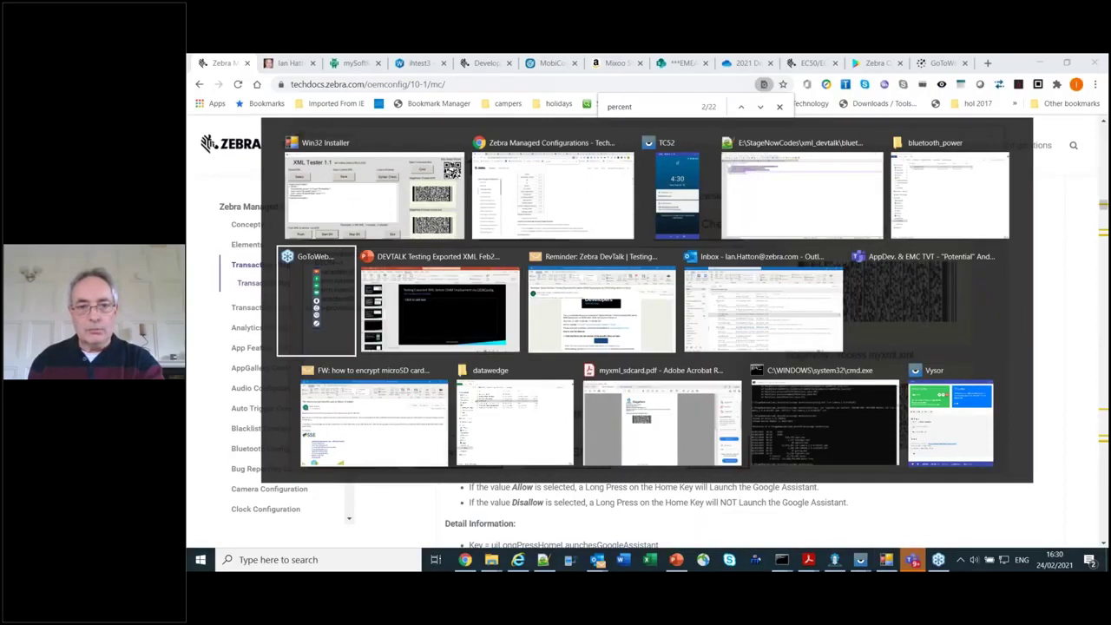
key("alt+shift+Tab")
key("alt+shift+Tab")
key("alt+shift+Tab")
key("alt+shift+Tab")
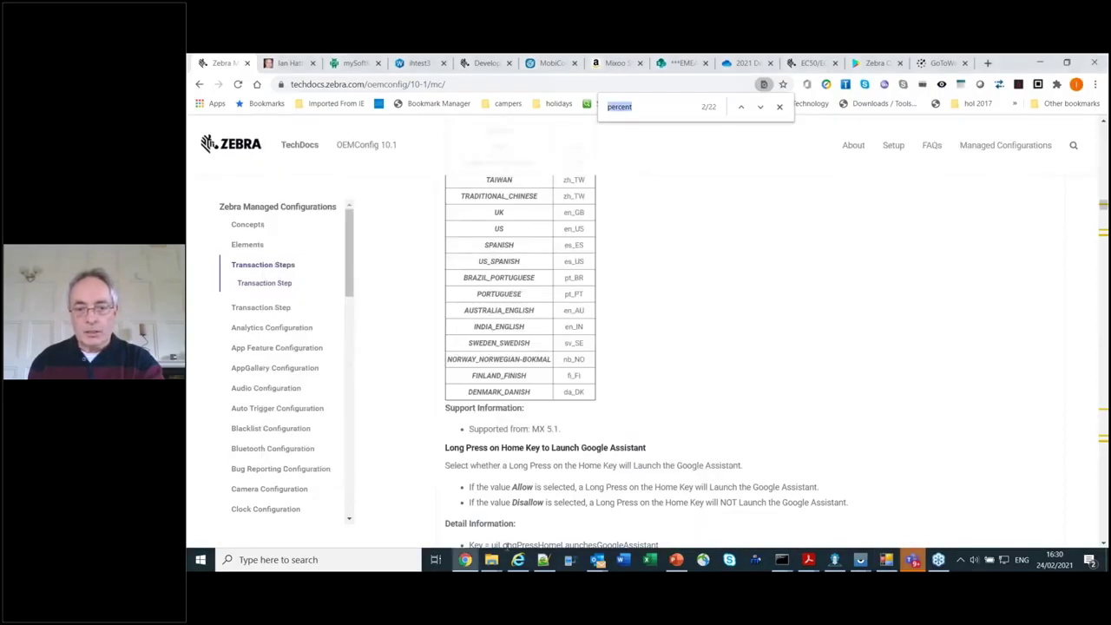
Step: Switch to the bluetooth_power folder window in File Explorer and go up to the xml_devtalk folder
mouse_move(491, 560)
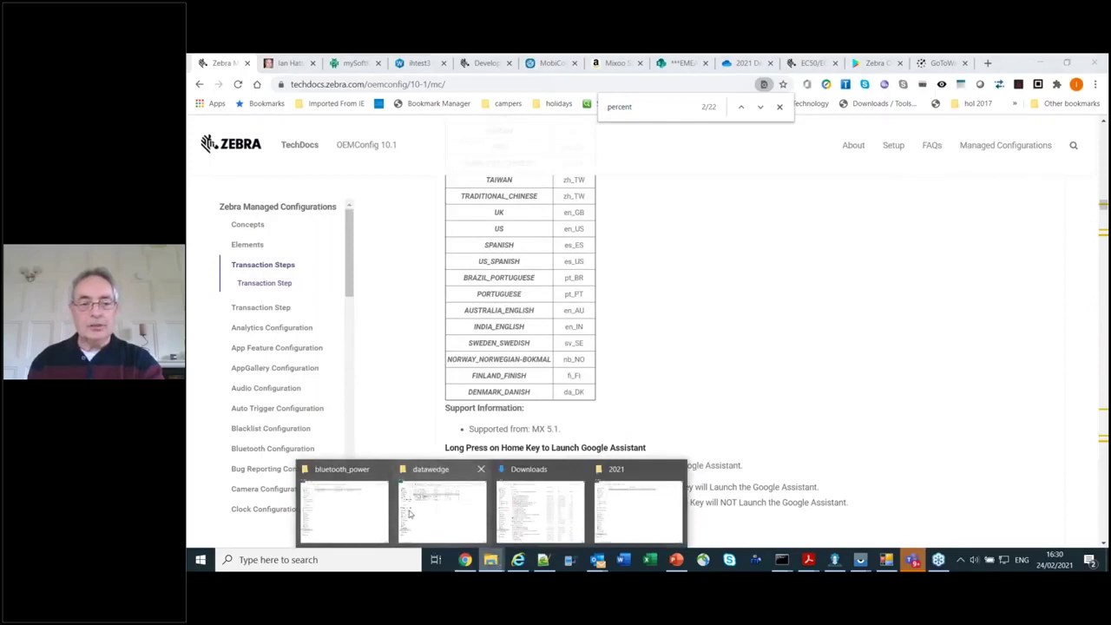
left_click(356, 519)
left_click(635, 97)
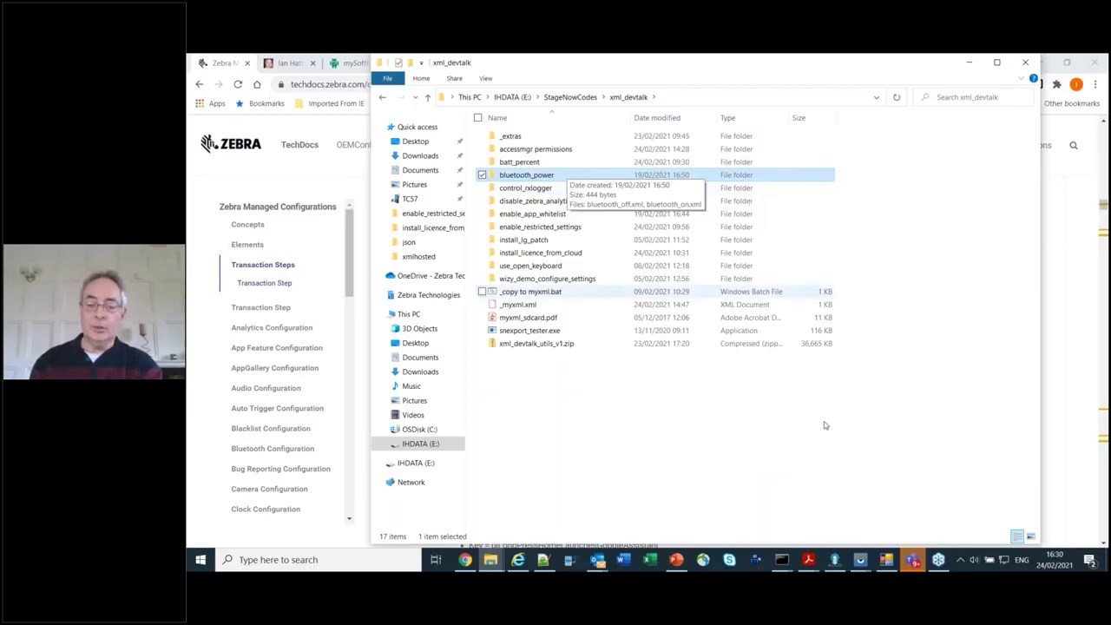
Step: Switch to XML Tester and bring up the mirrored TC52 window behind it
mouse_move(939, 560)
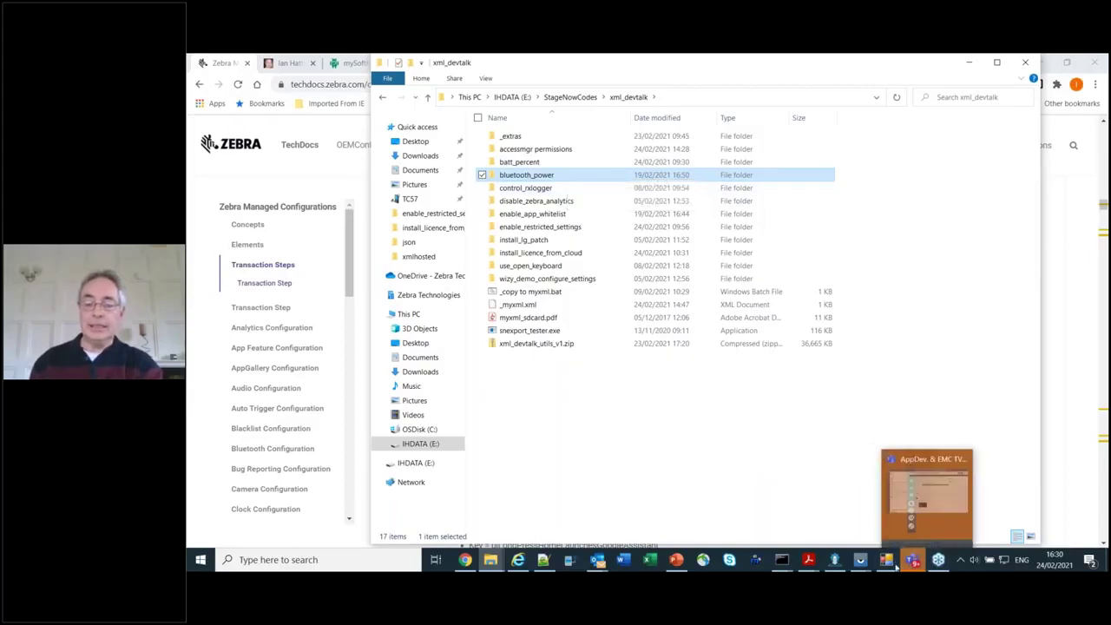
mouse_move(882, 563)
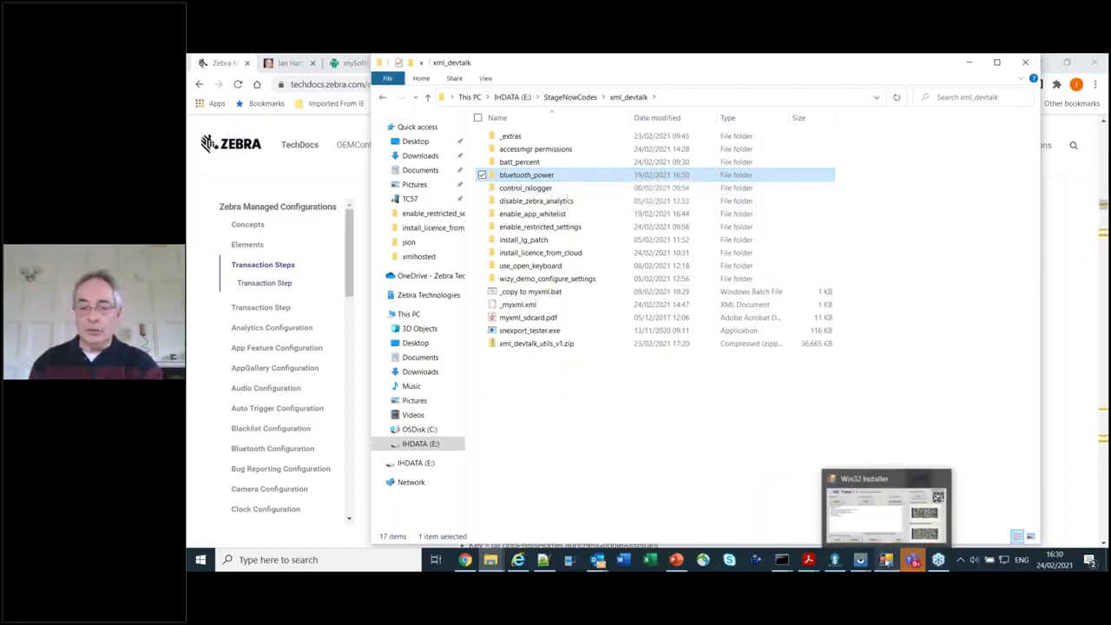
left_click(884, 561)
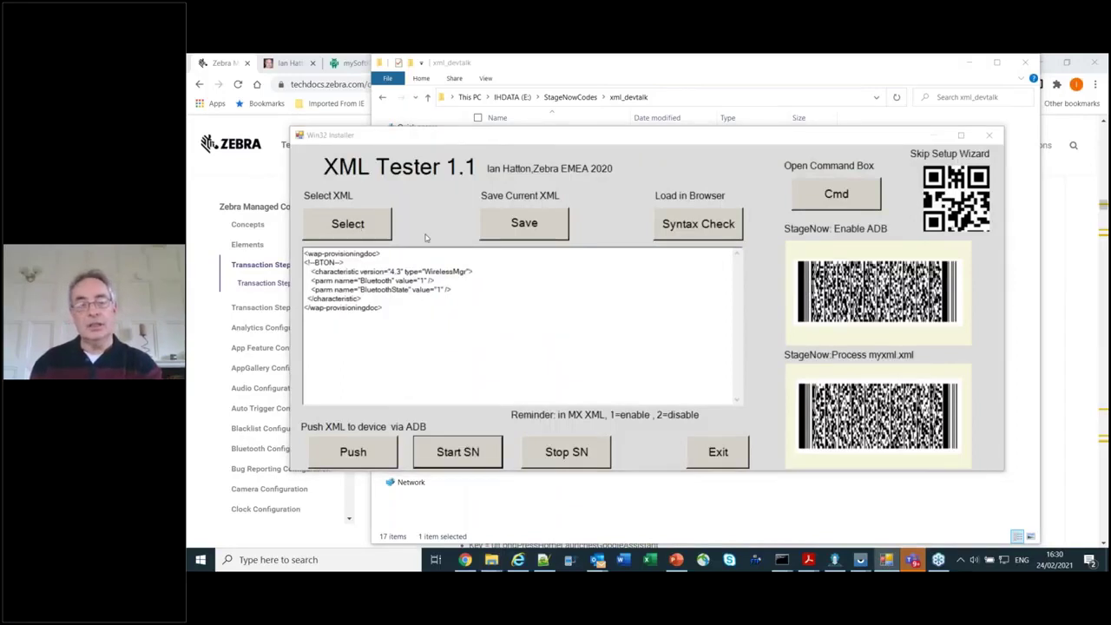
key("alt+Tab")
key("alt+Tab")
key("alt+Tab")
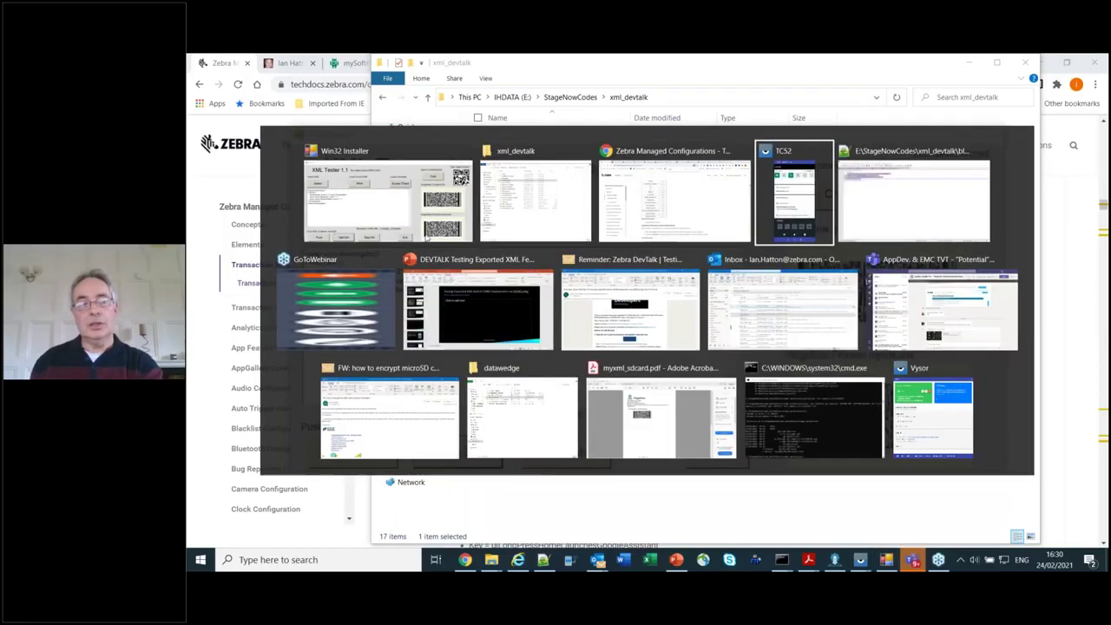
key("alt+Tab")
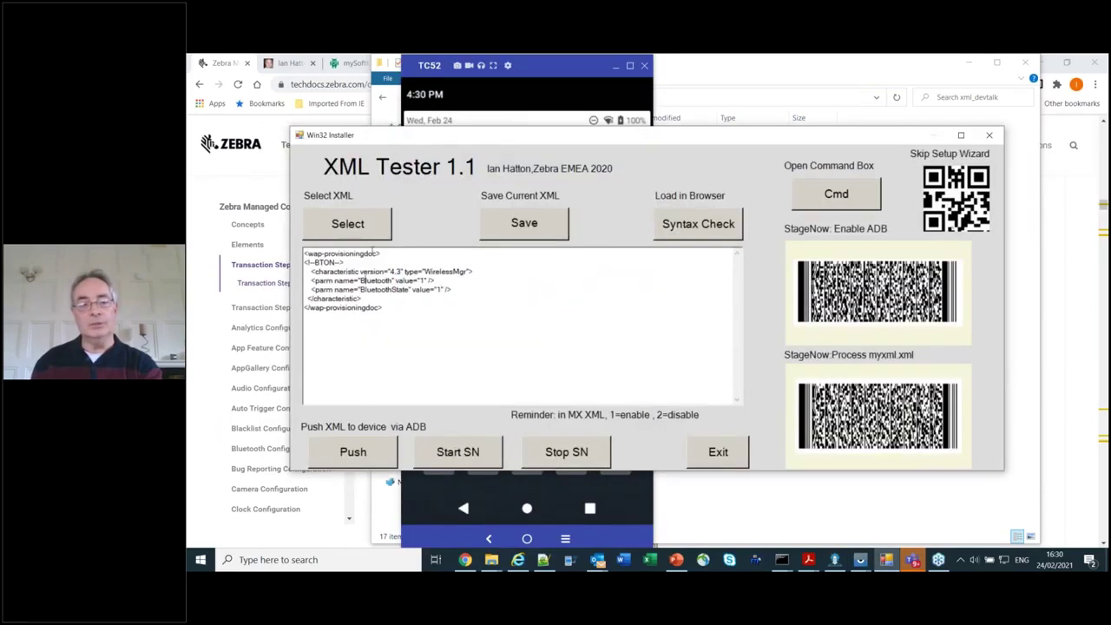
Step: Push the Bluetooth-on XML to the TC52, start StageNow, and reposition XML Tester to expose its Process myxml.xml barcode
left_click(361, 459)
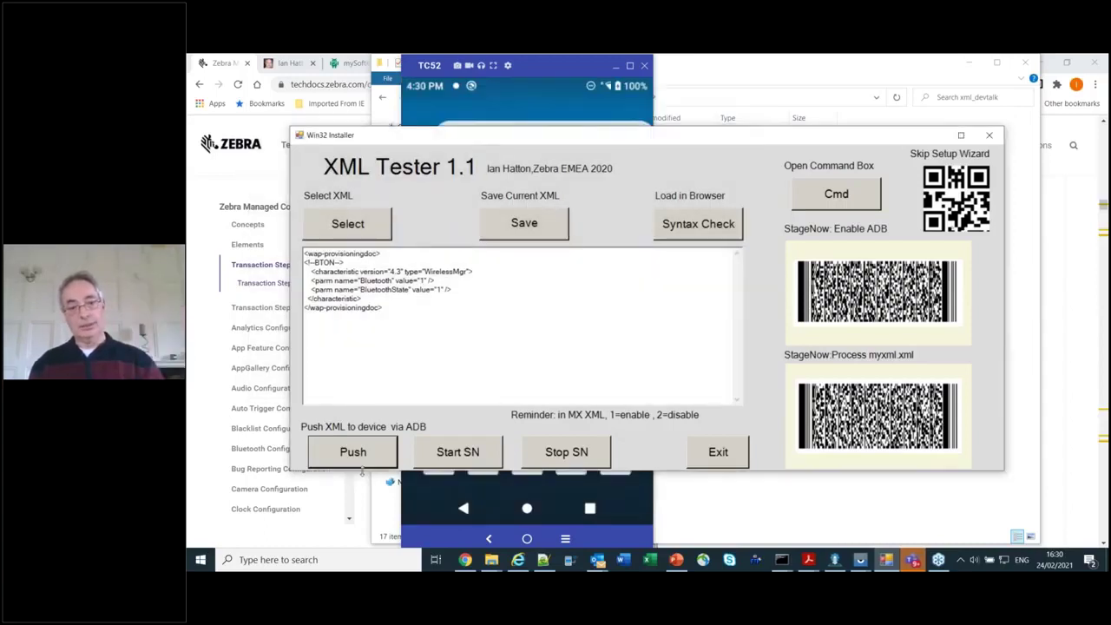
left_click(460, 460)
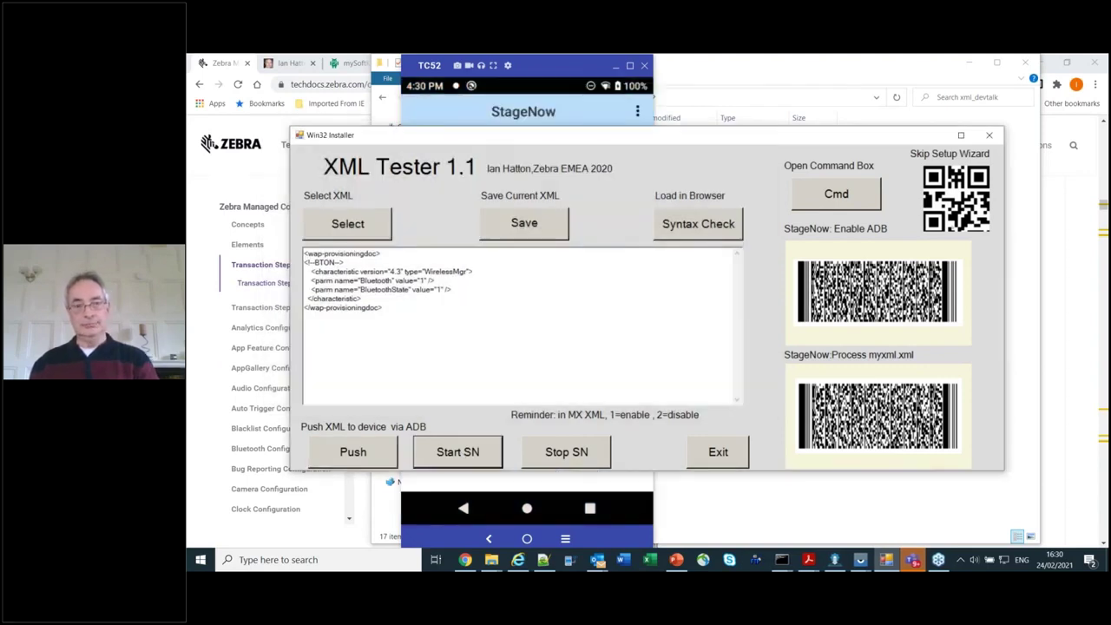
left_click_drag(722, 138, 614, 59)
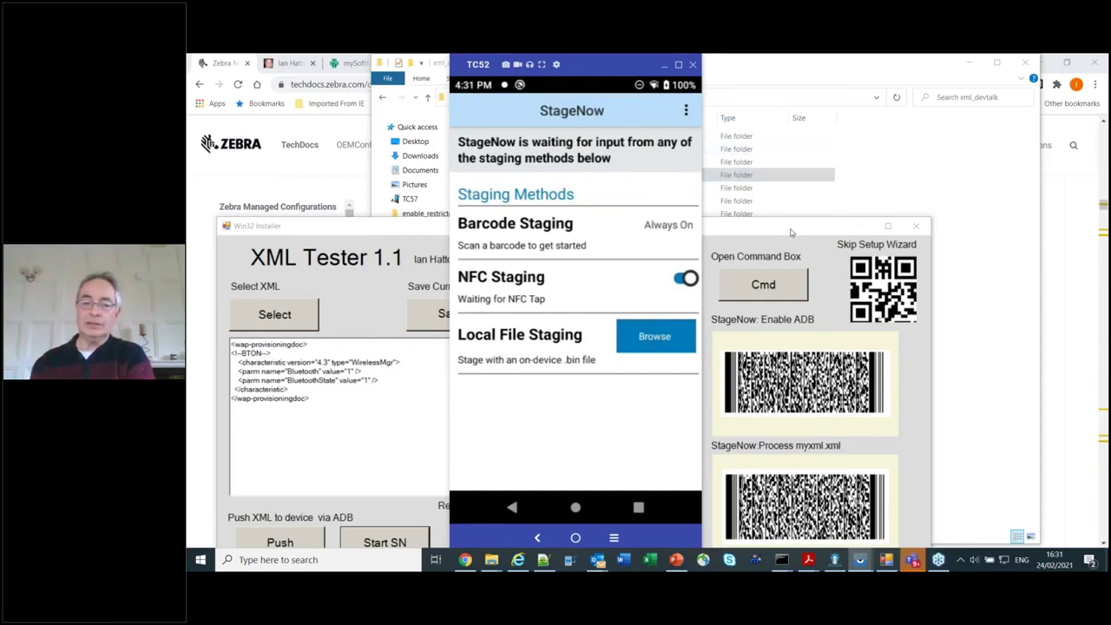
left_click_drag(790, 232, 804, 144)
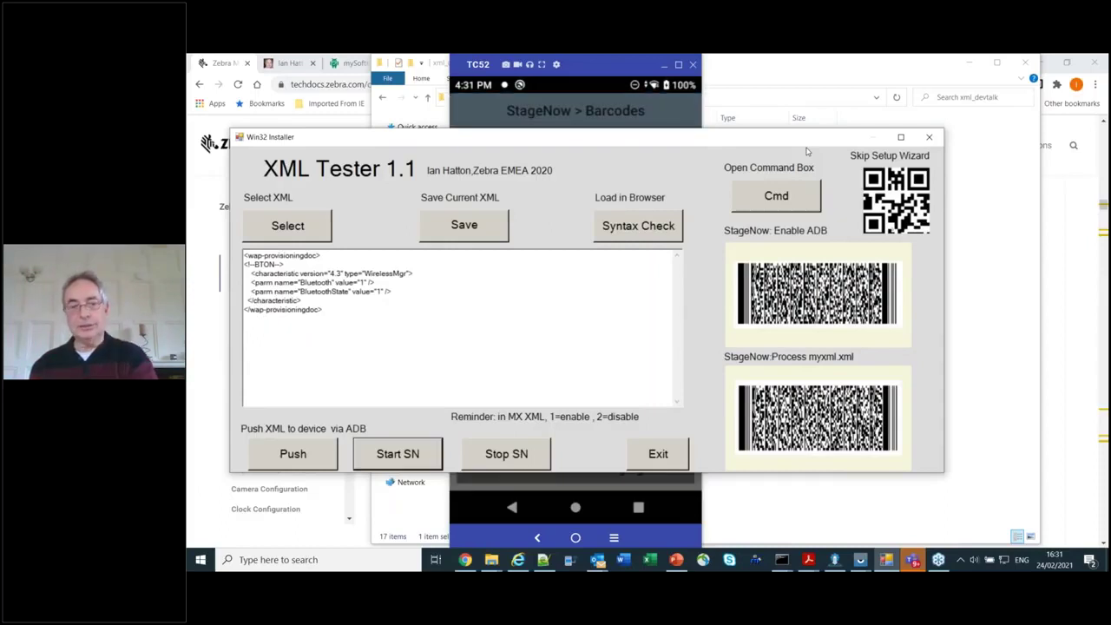
Step: Check the Bluetooth state in the TC52's quick settings, place the mirrored device beside the XML, and exit StageNow
left_click(580, 79)
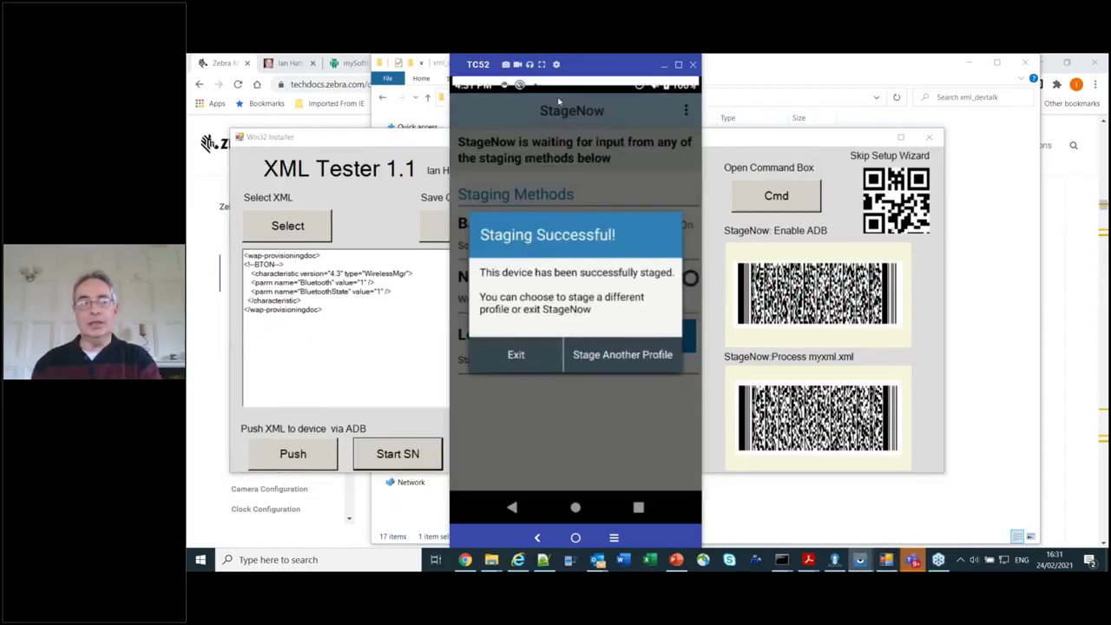
left_click_drag(578, 85, 558, 324)
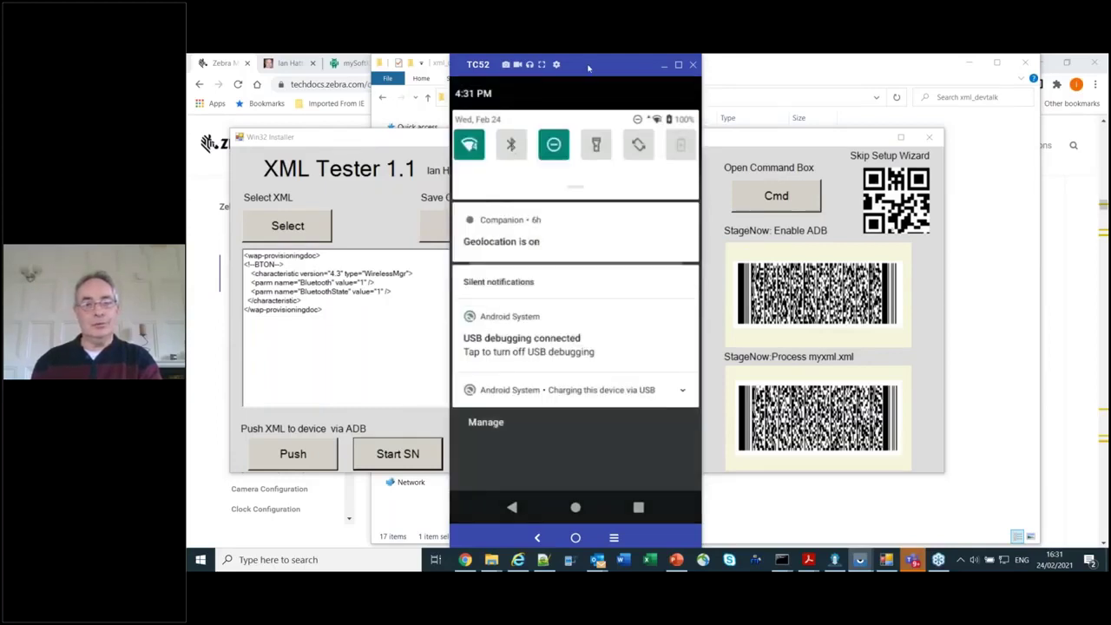
left_click_drag(588, 67, 801, 67)
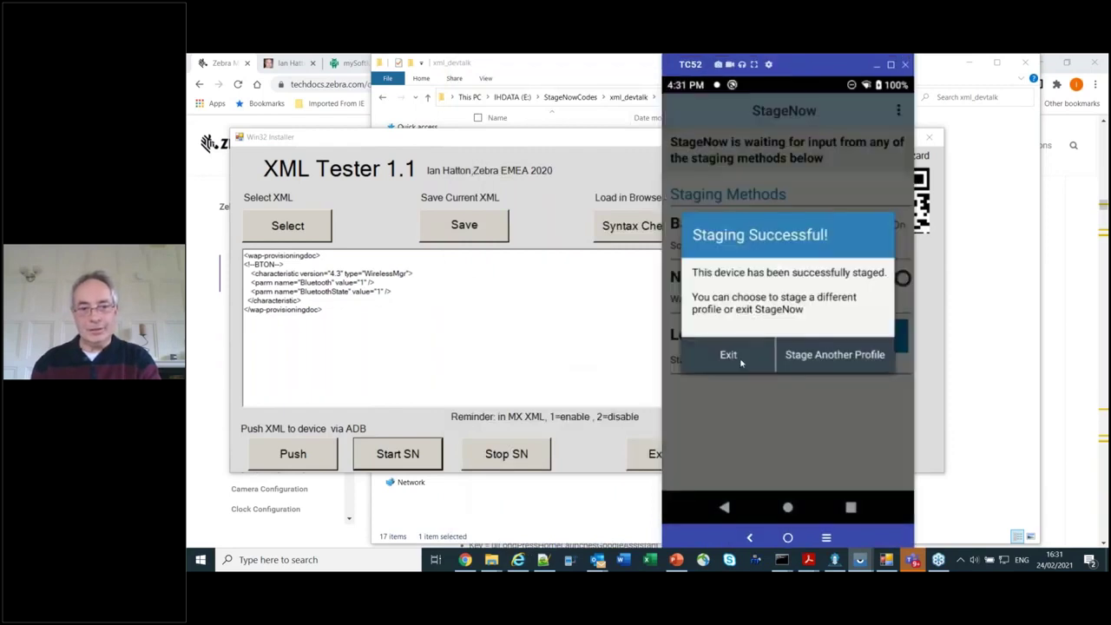
left_click(729, 356)
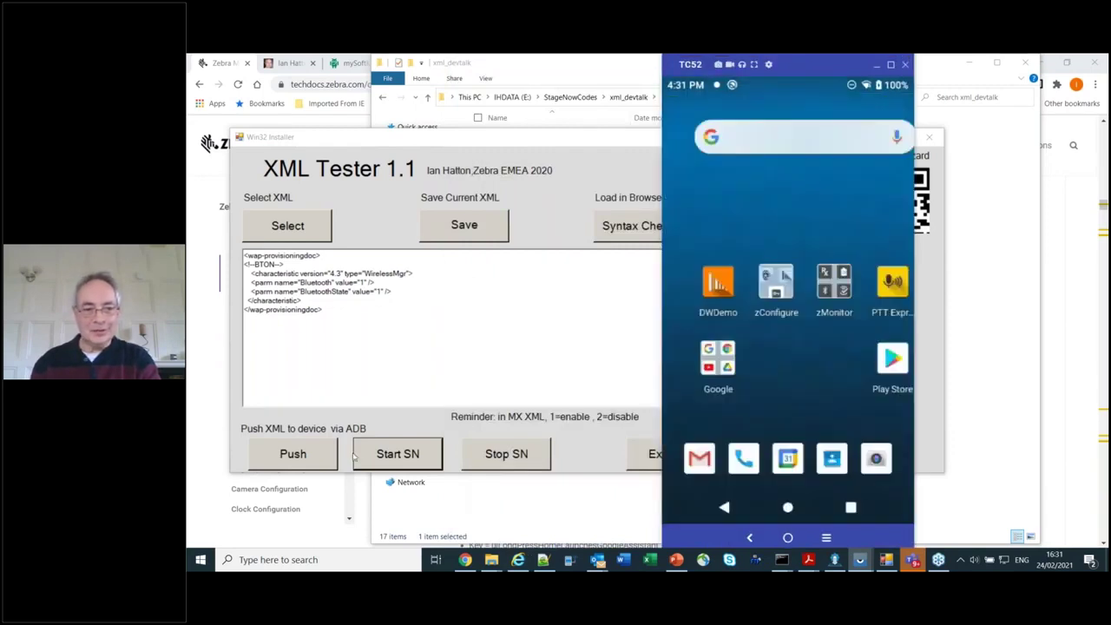
Step: Push the Bluetooth-on XML again, start StageNow, exit it after staging, and check the TC52's Bluetooth state
left_click(310, 458)
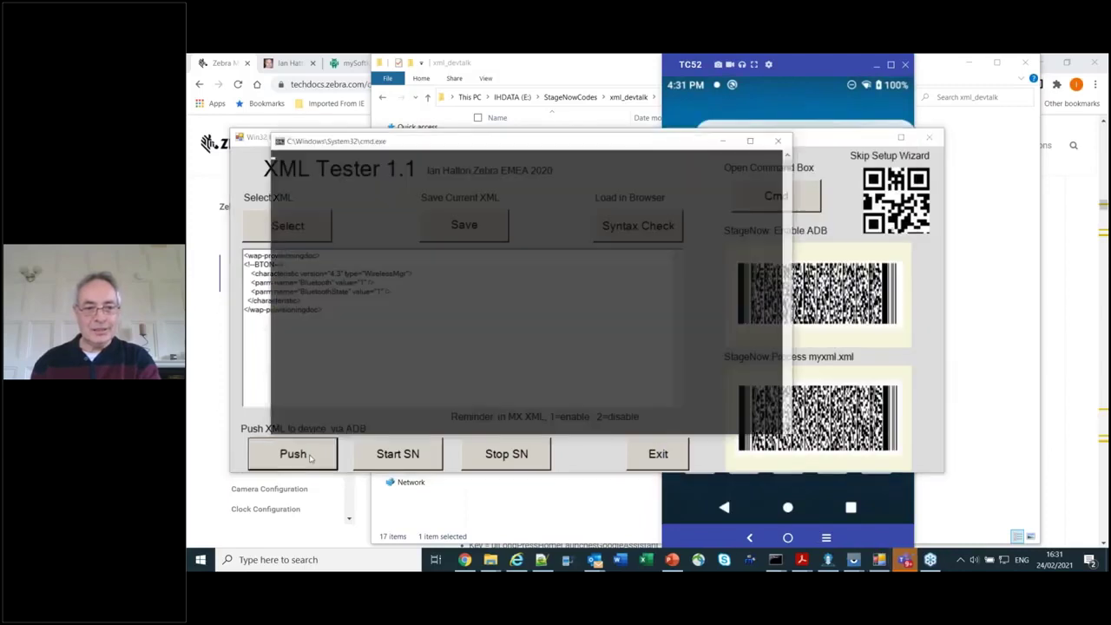
left_click(429, 464)
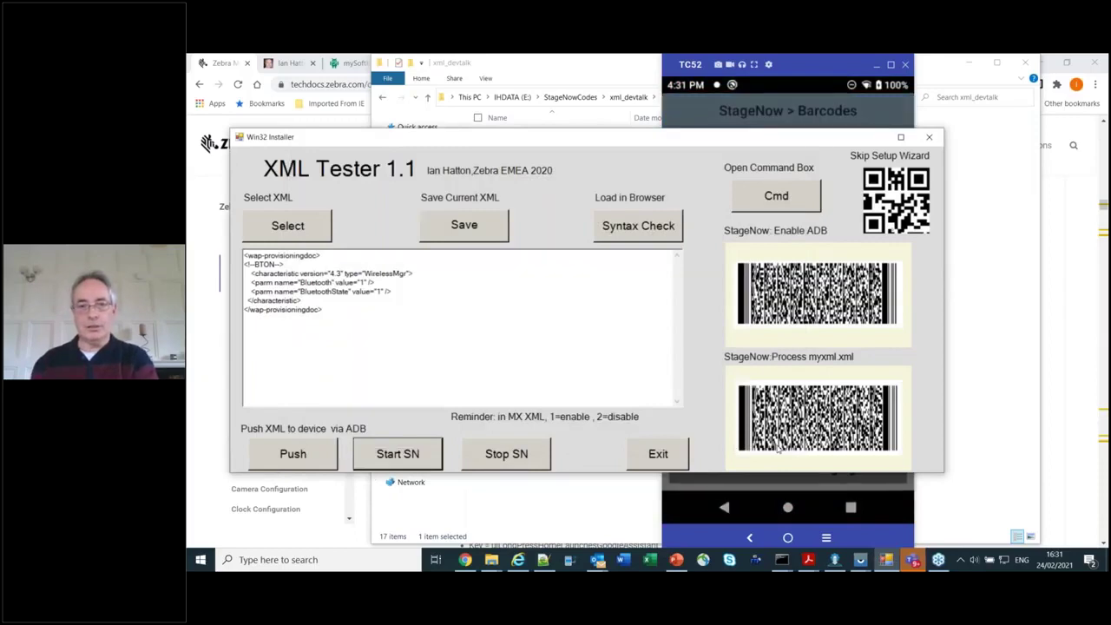
left_click(806, 93)
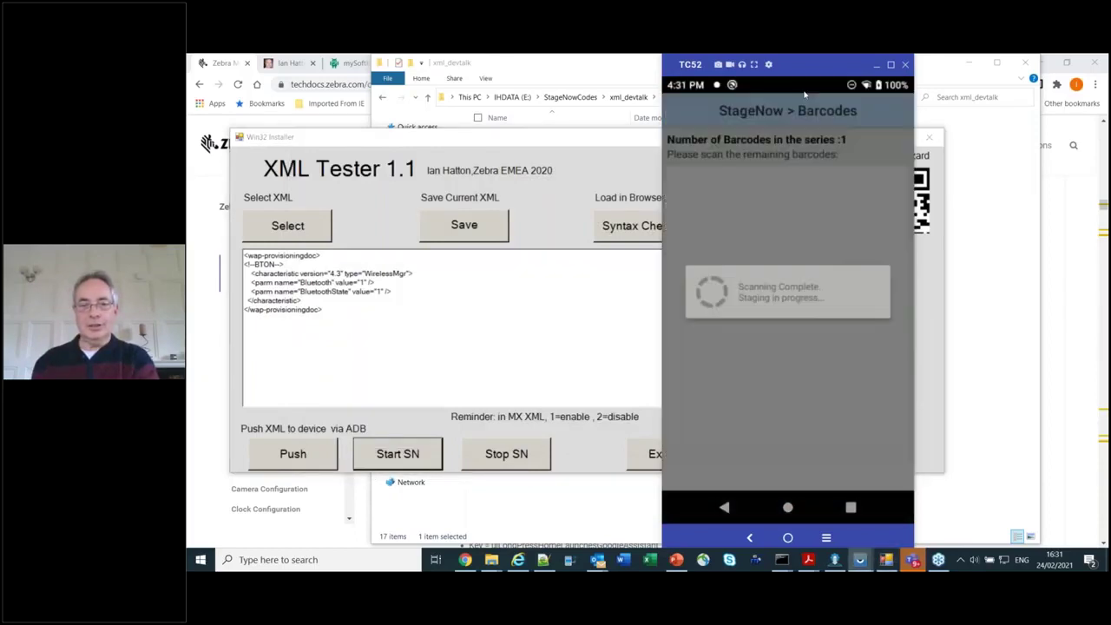
left_click(767, 352)
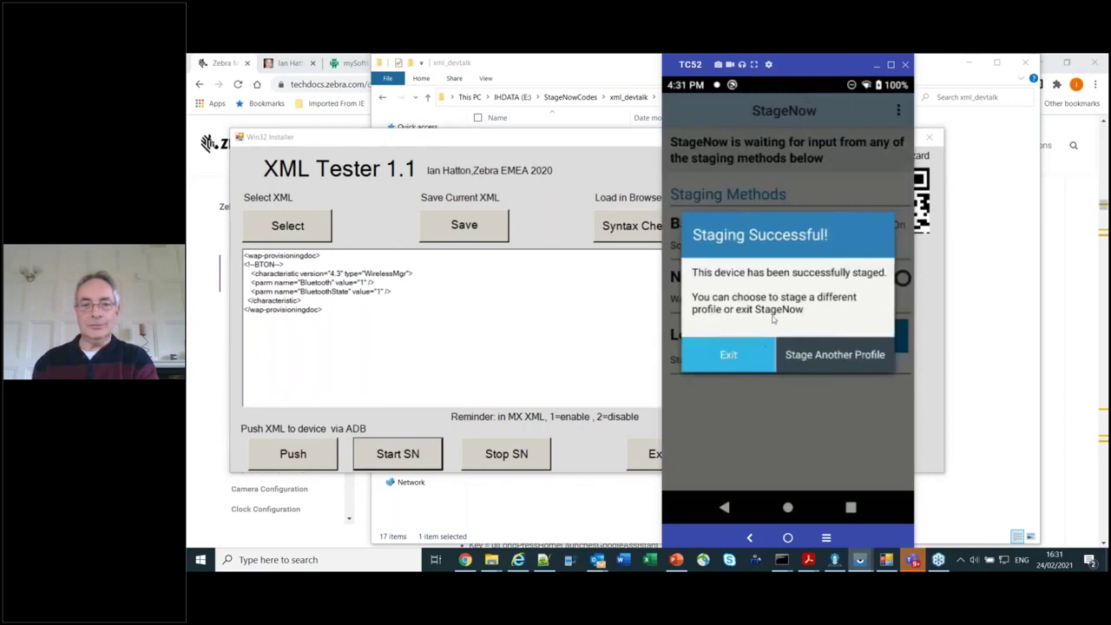
left_click_drag(774, 87, 781, 313)
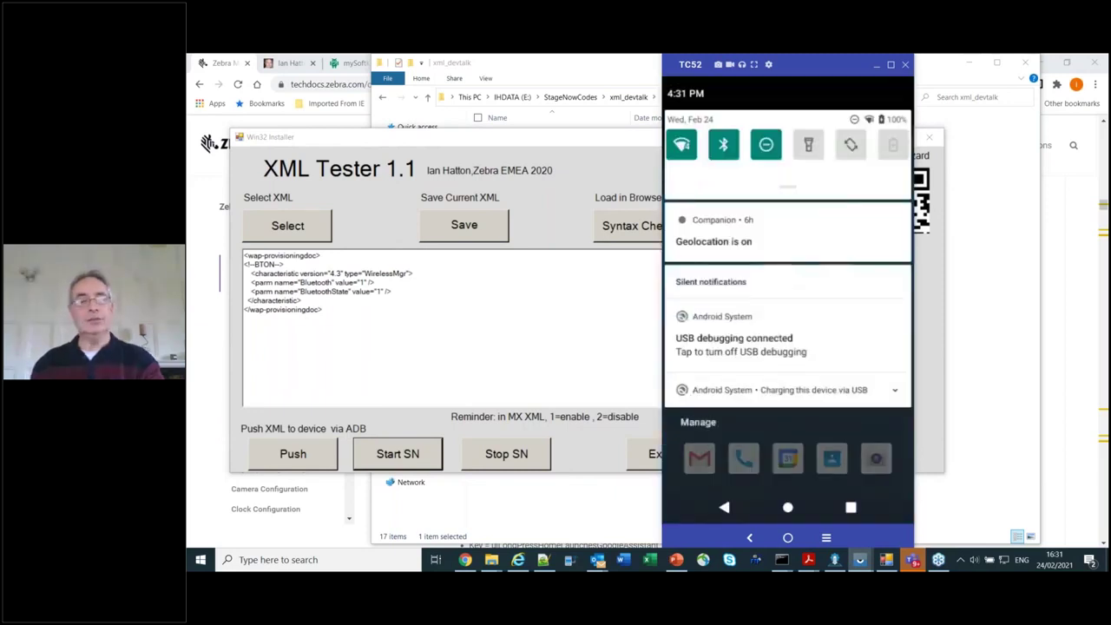
Step: Set BluetoothState to 2 in the XML, push it to the TC52, start StageNow, and uncover the device's Bluetooth state
left_click(380, 292)
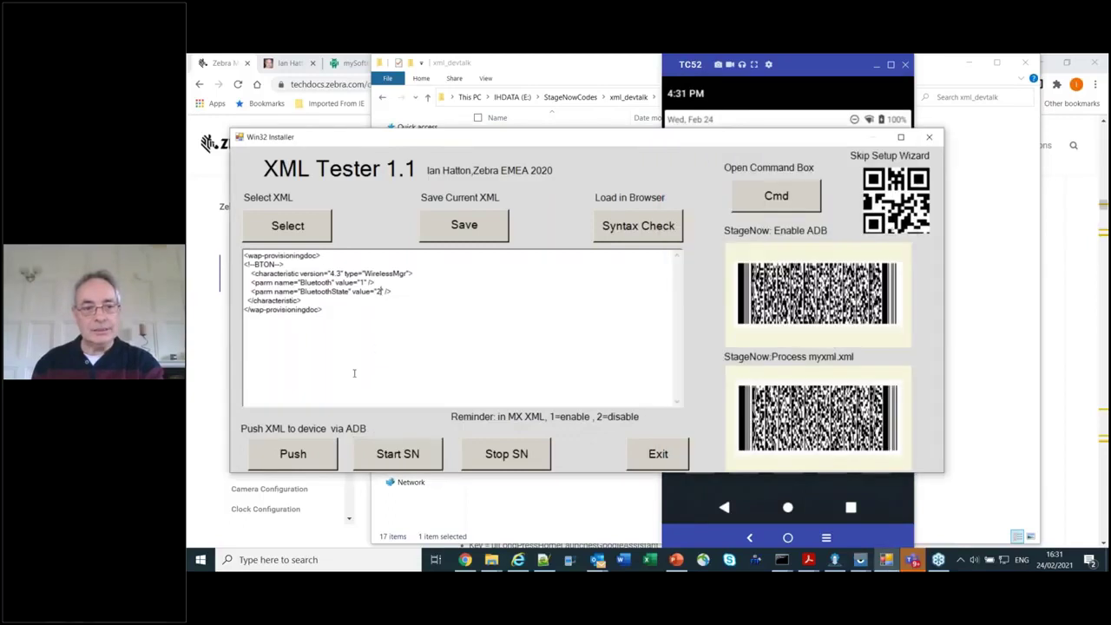
left_click(304, 455)
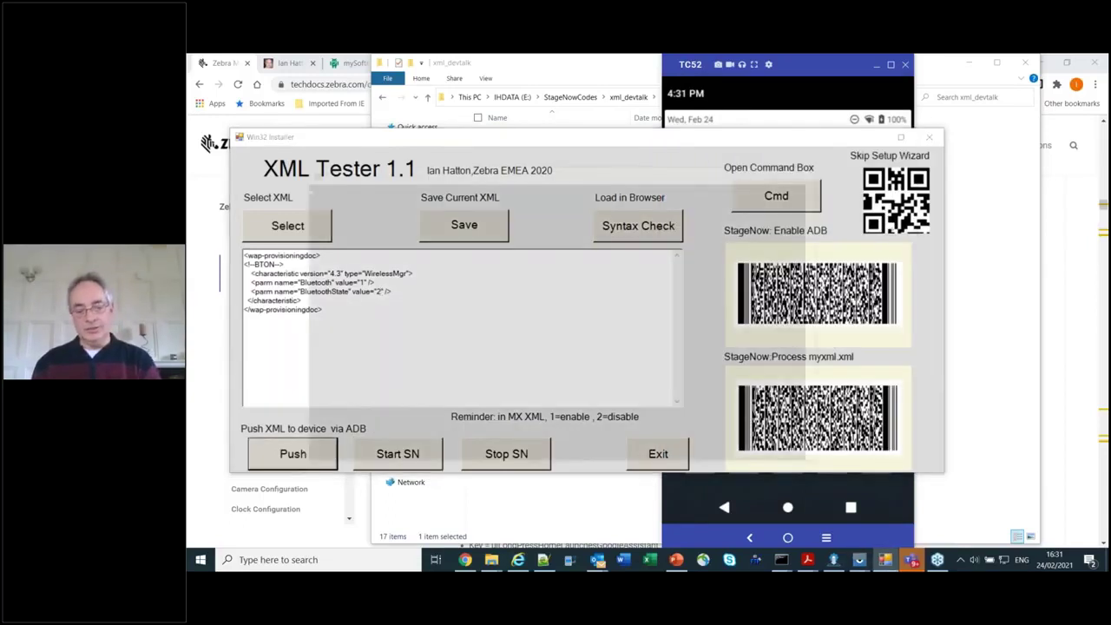
left_click(398, 453)
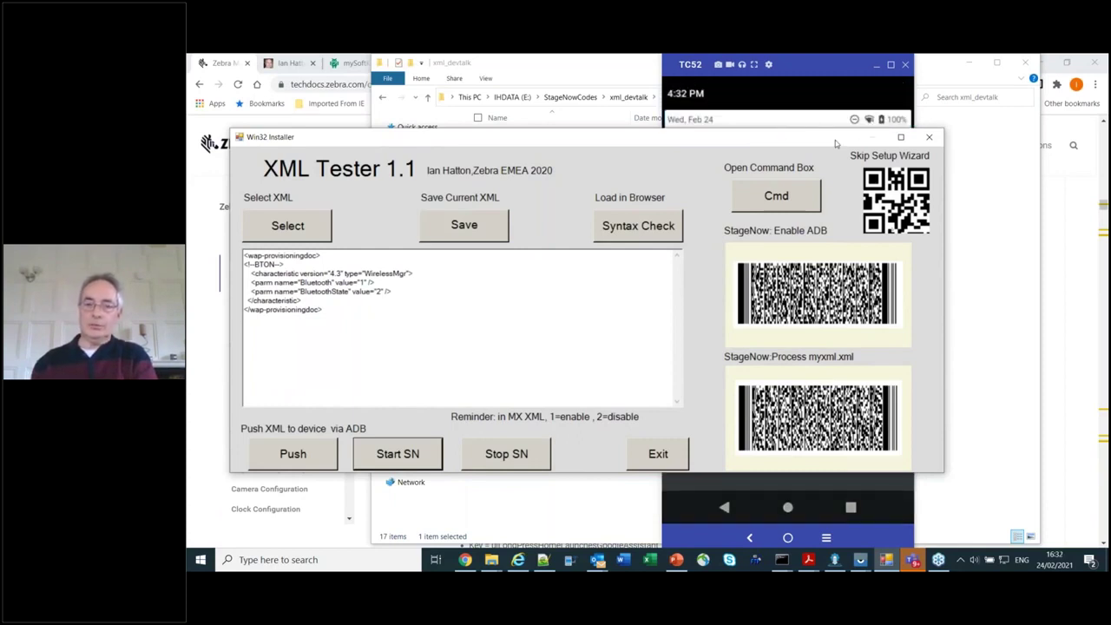
left_click_drag(836, 144, 808, 196)
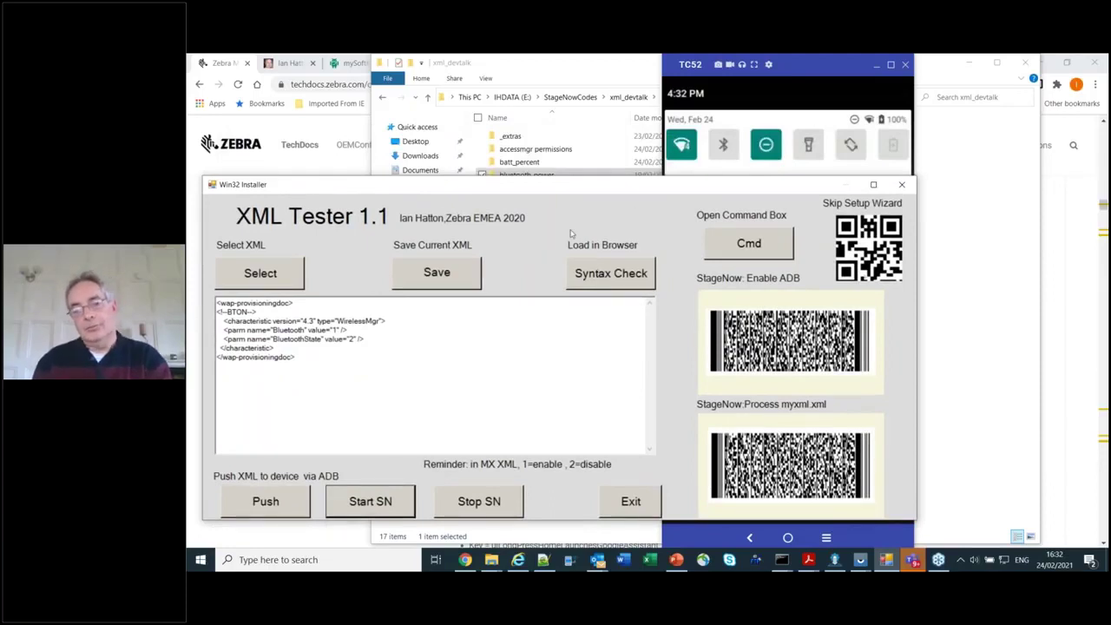
Step: Run a syntax check of the edited XML in the browser and shift XML Tester aside
left_click(600, 279)
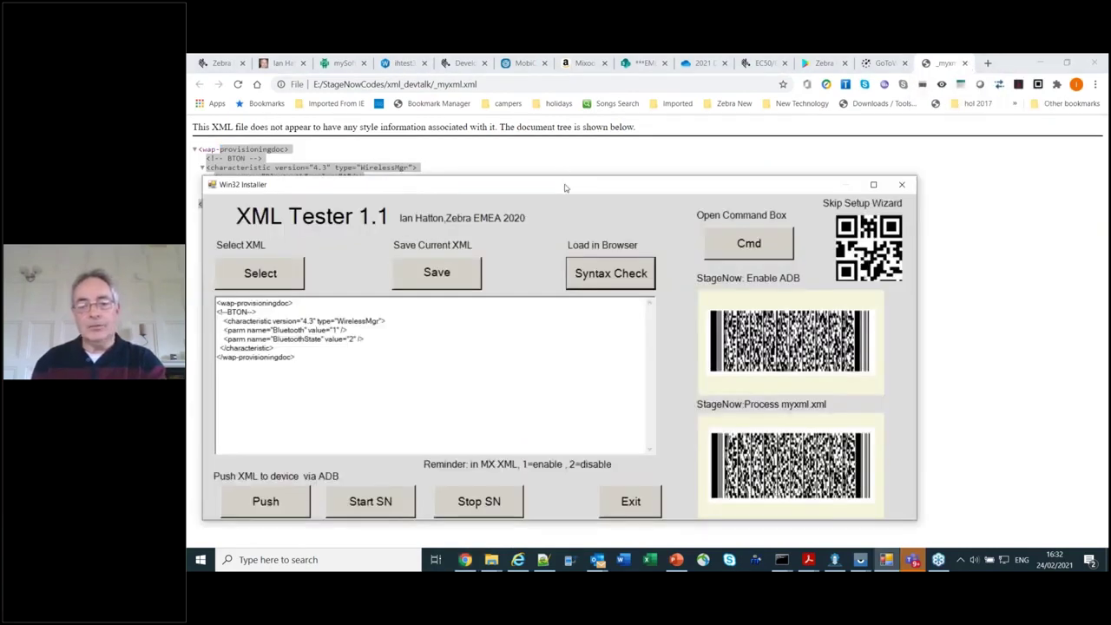
left_click_drag(565, 187, 595, 175)
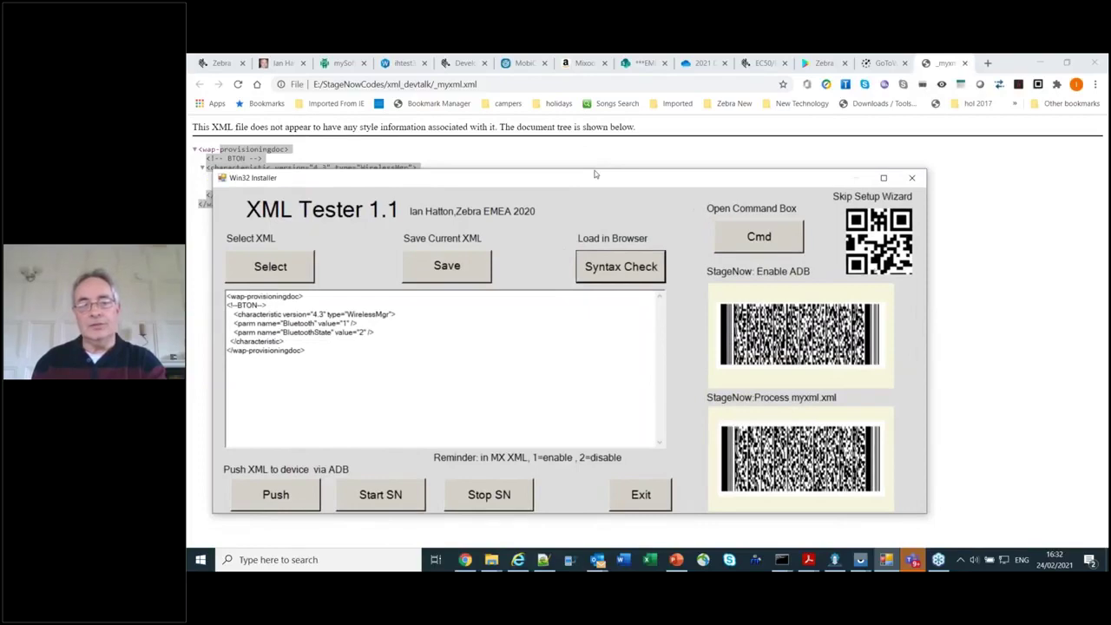
Step: Switch to File Explorer and open bluetooth_off.xml from the bluetooth_power folder in Notepad++
key("alt+Tab")
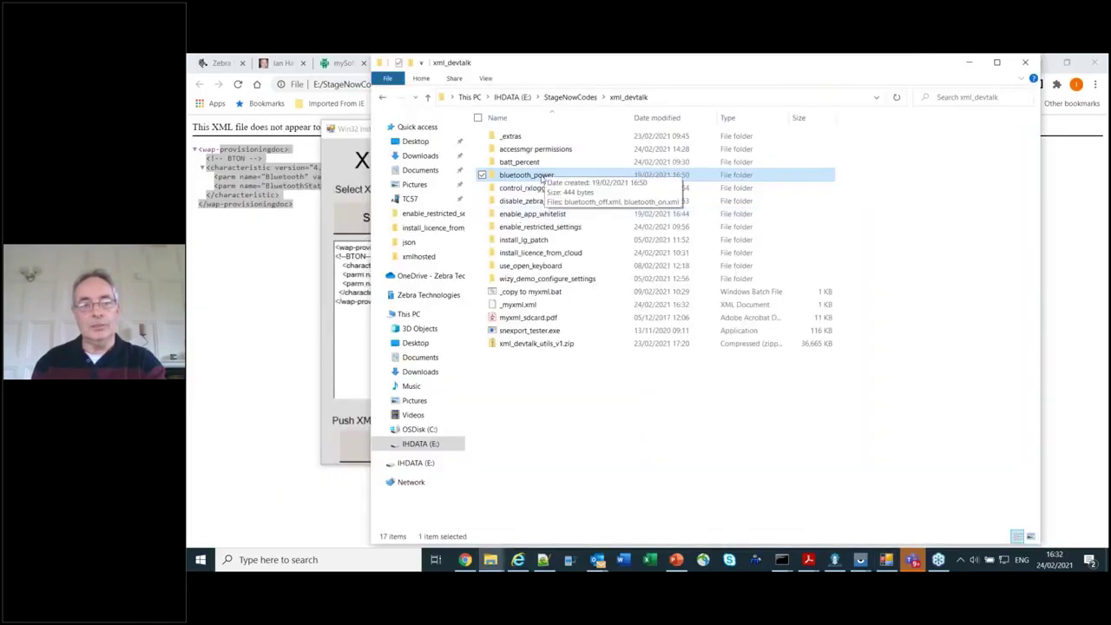
double_click(544, 176)
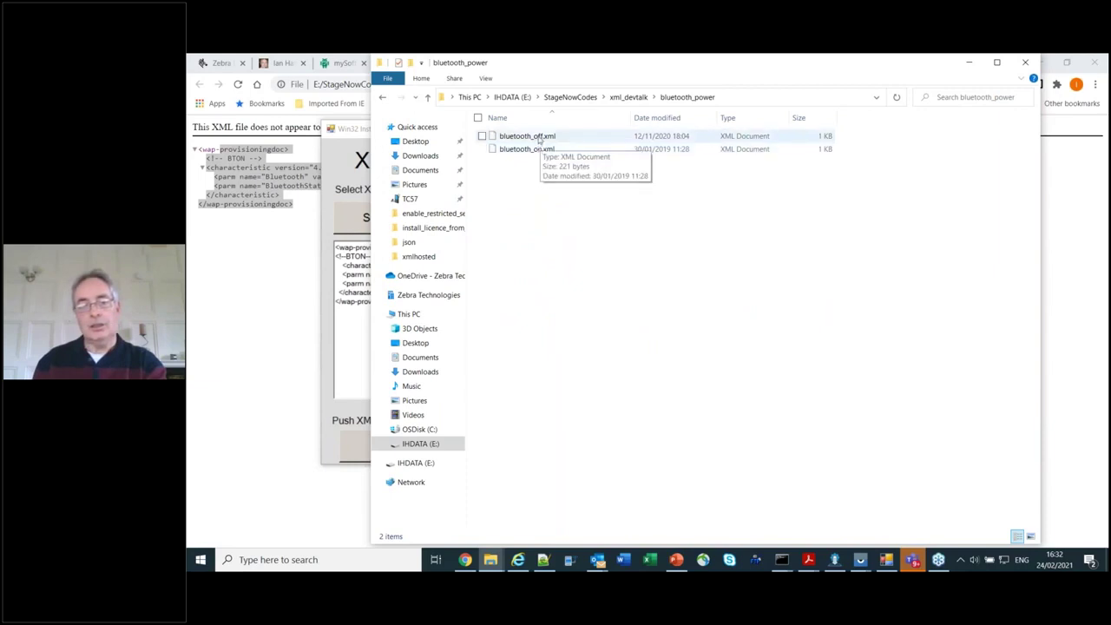
right_click(538, 137)
left_click(583, 213)
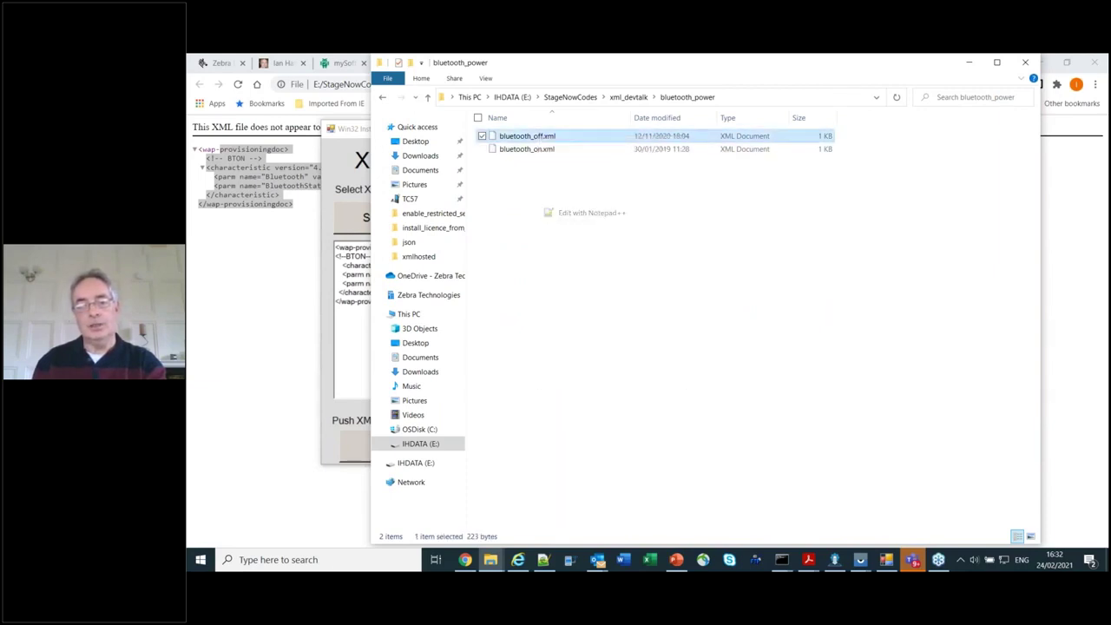
left_click(345, 185)
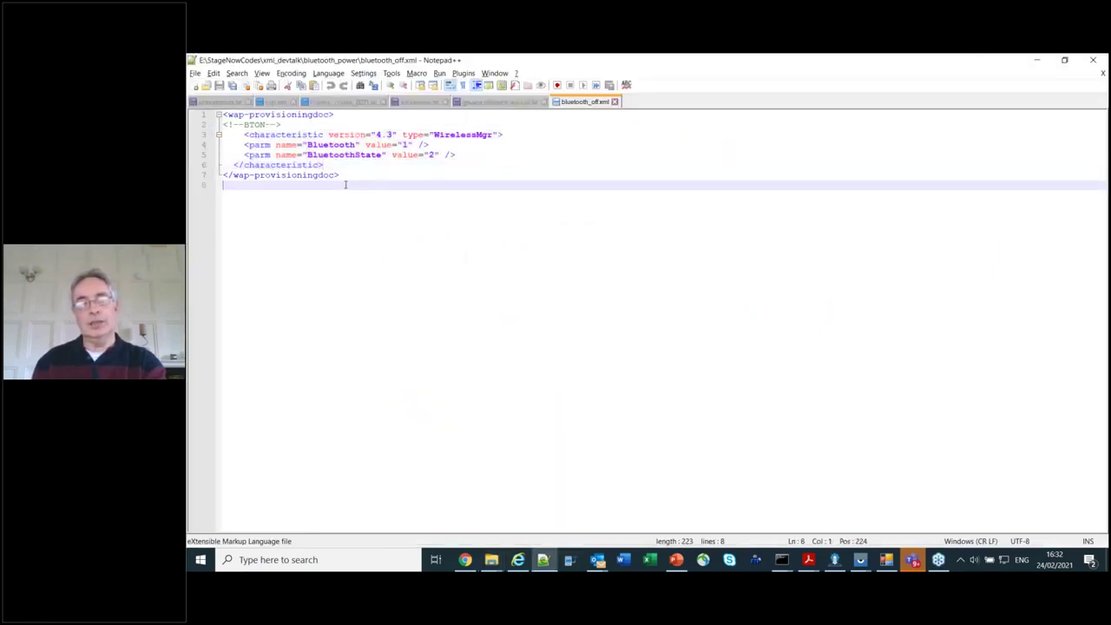
Step: Append 434234 to the BTON comment in bluetooth_off.xml and save the file
key("ctrl+a")
left_click(354, 210)
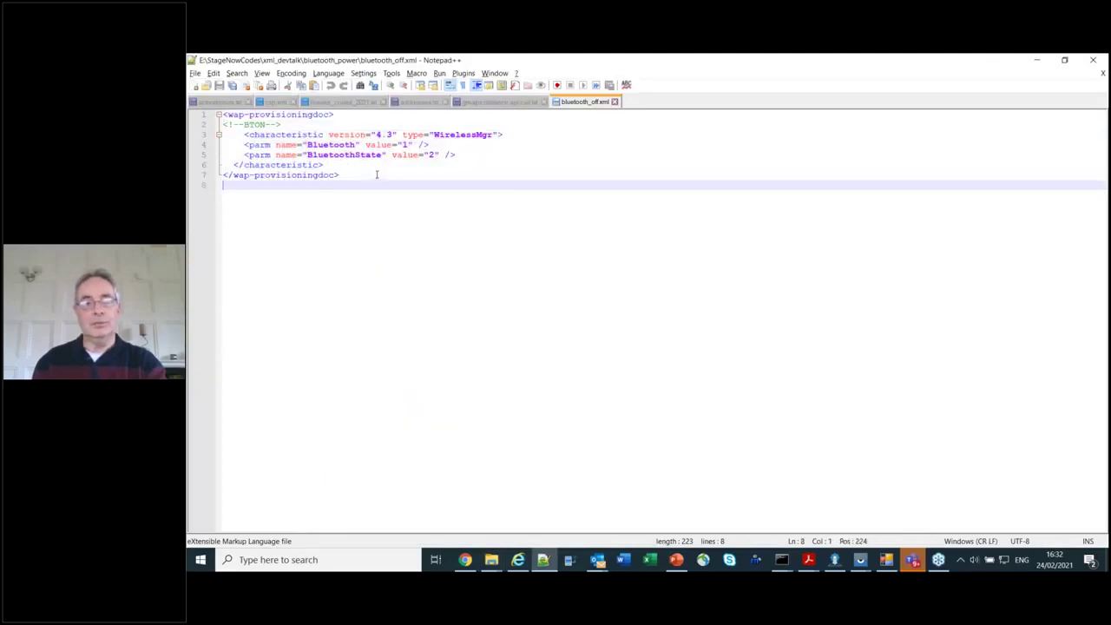
key("ctrl+a")
left_click(266, 124)
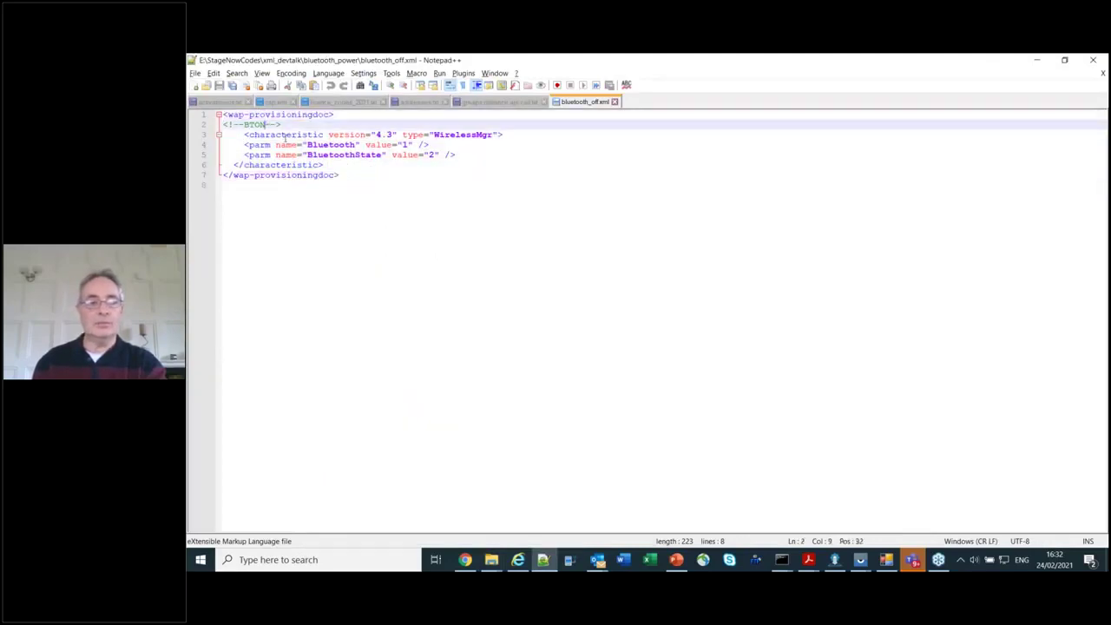
type("434234")
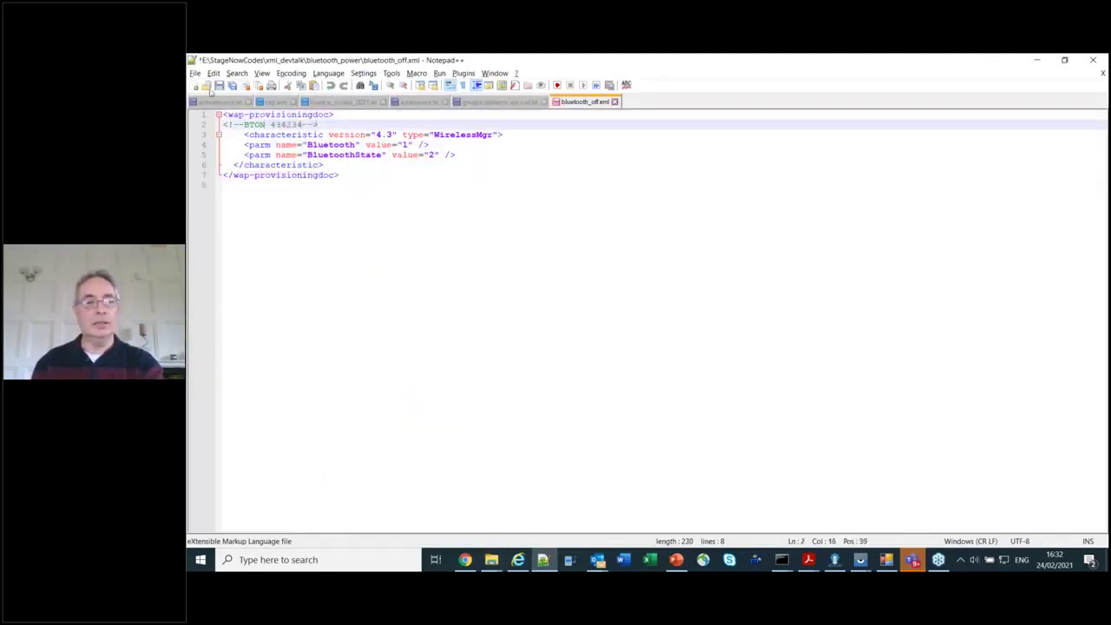
left_click(217, 86)
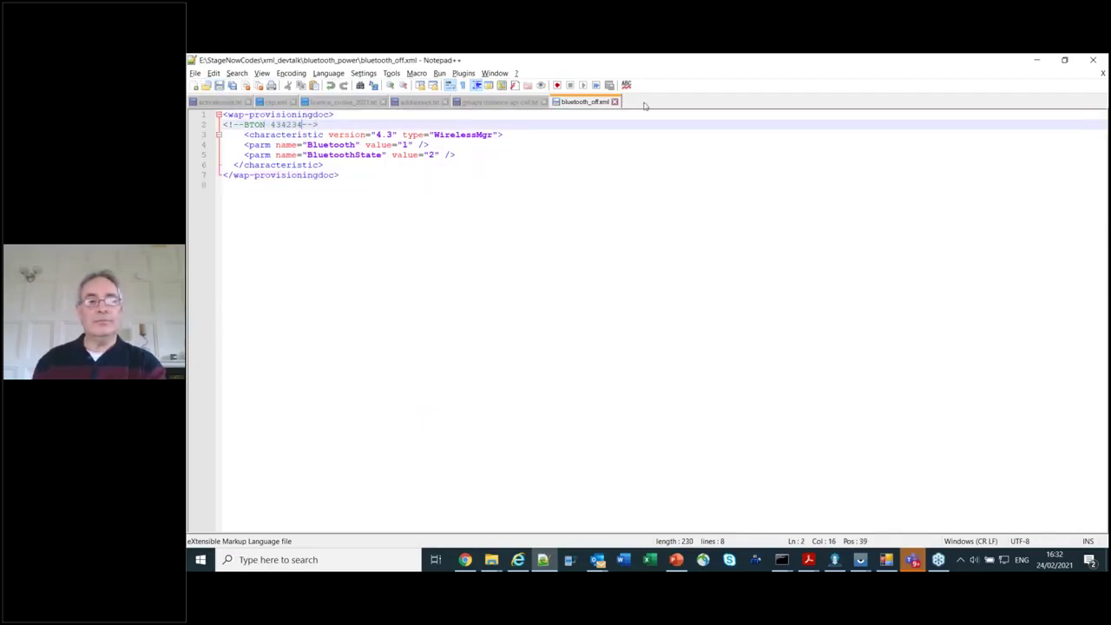
Step: Switch back to File Explorer, send bluetooth_on.xml to the device with __copy to myxml.bat, and dismiss the finished console
key("alt+Tab")
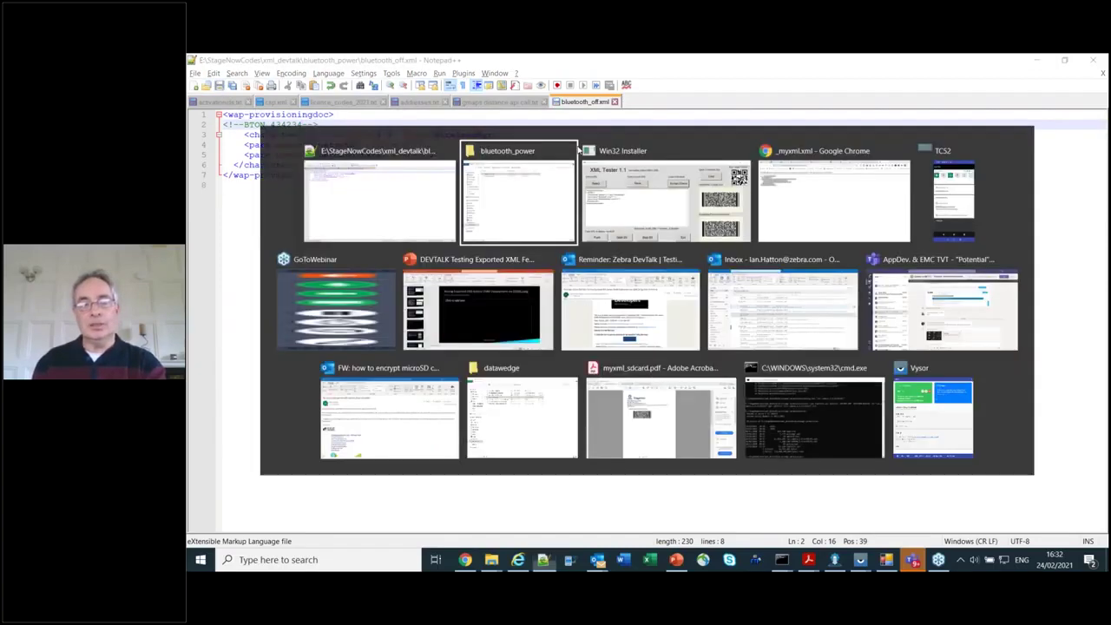
right_click(525, 136)
left_click(513, 150)
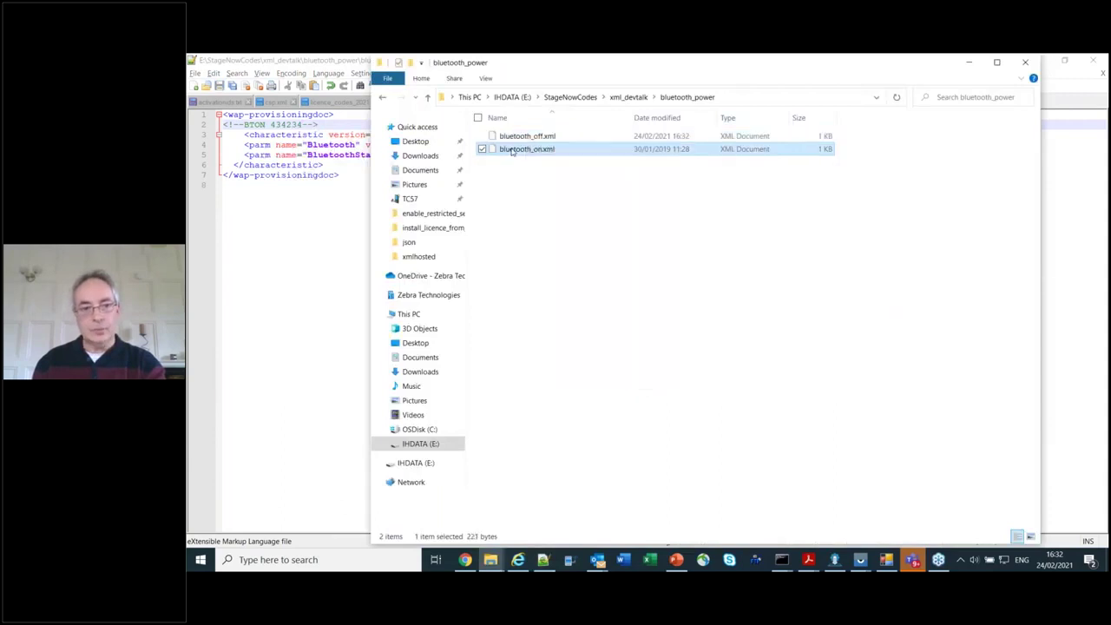
right_click(513, 150)
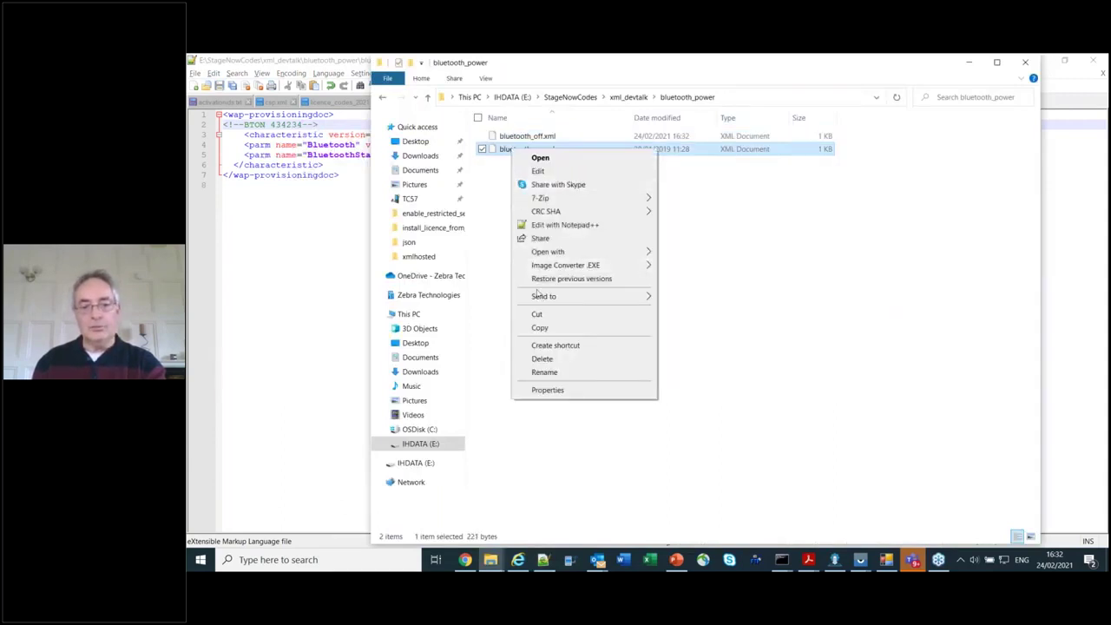
mouse_move(540, 296)
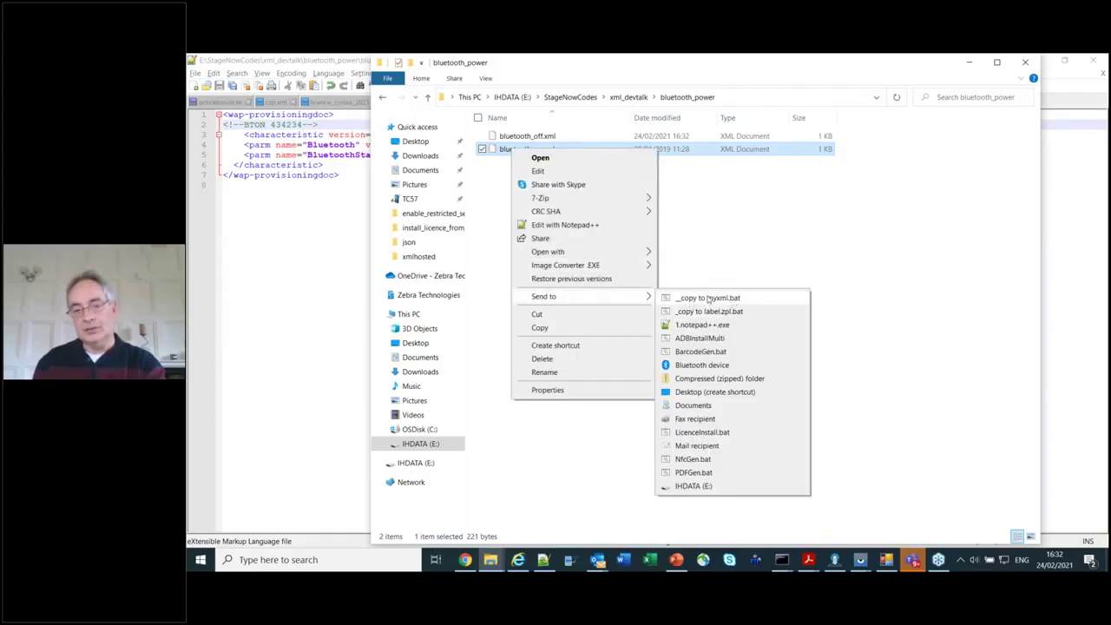
left_click(708, 298)
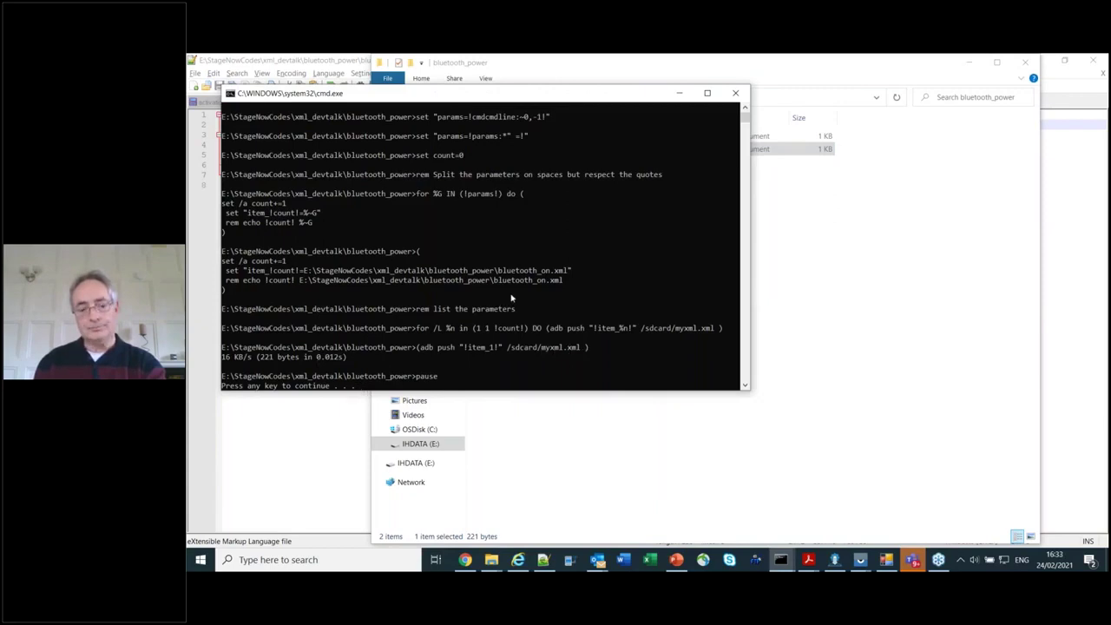
key("Return")
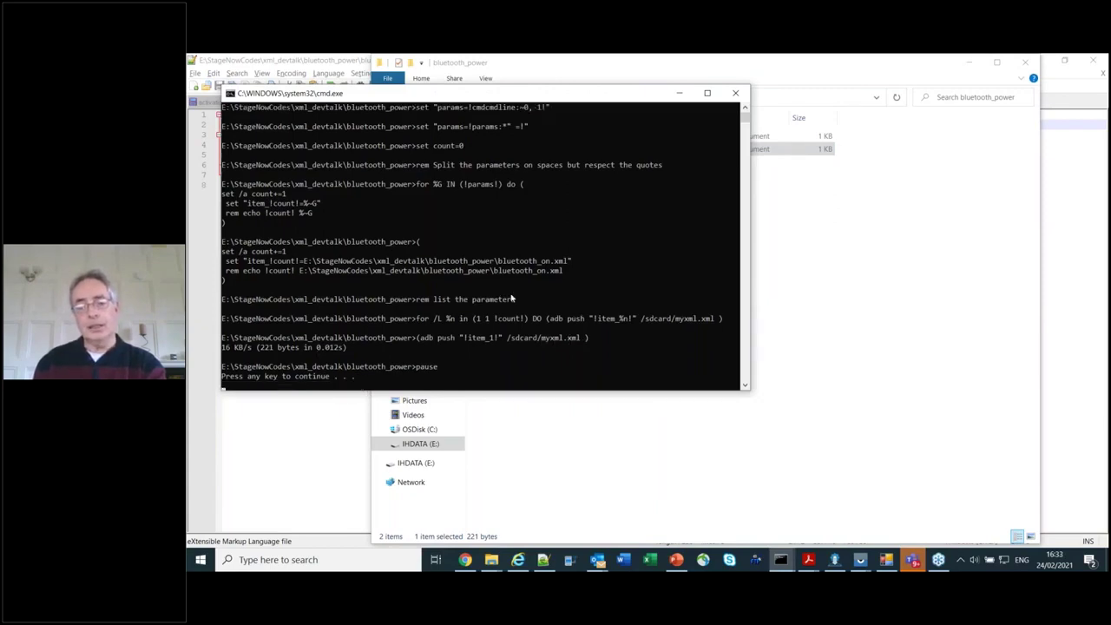
Step: Arrange the mirrored TC52 window beside XML Tester's Process myxml.xml barcode and check the device's Bluetooth state
key("alt+Tab")
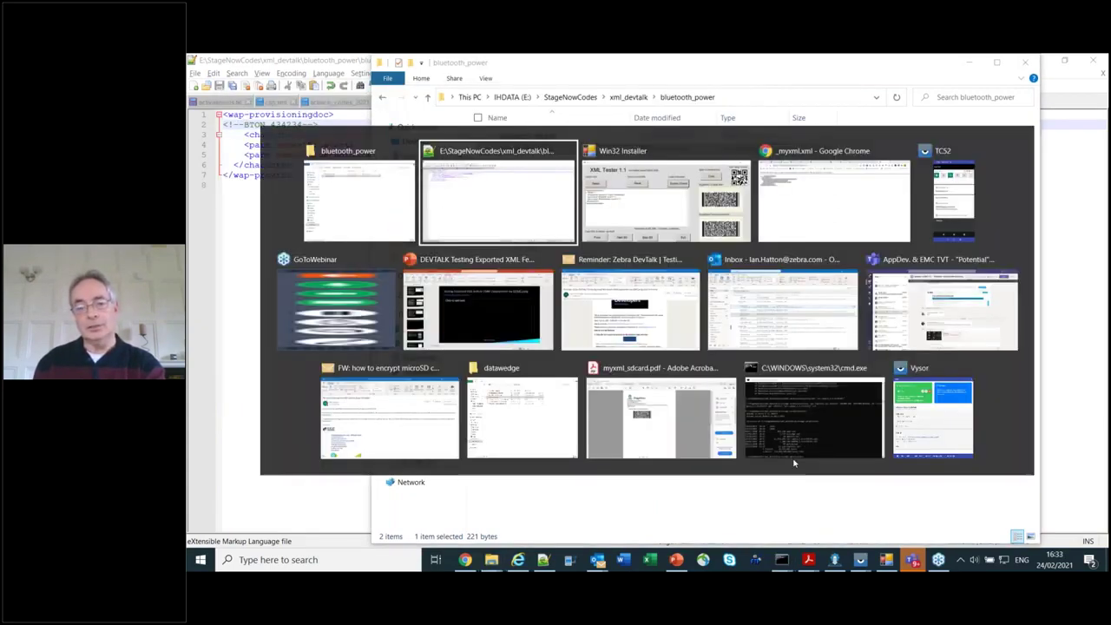
key("alt+Tab")
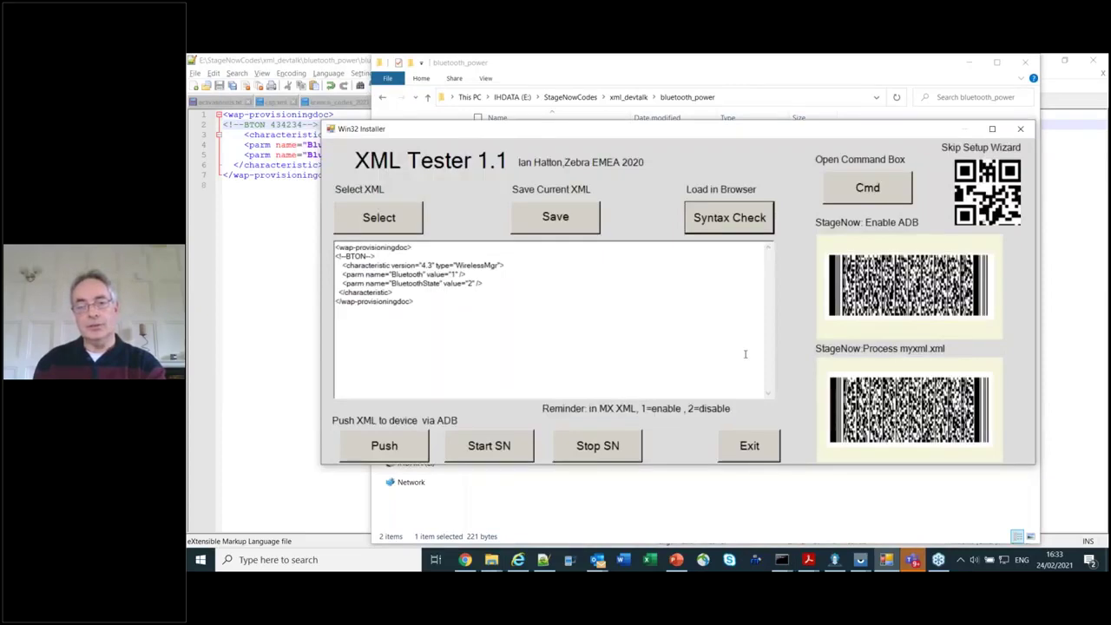
key("alt+Tab")
left_click(906, 448)
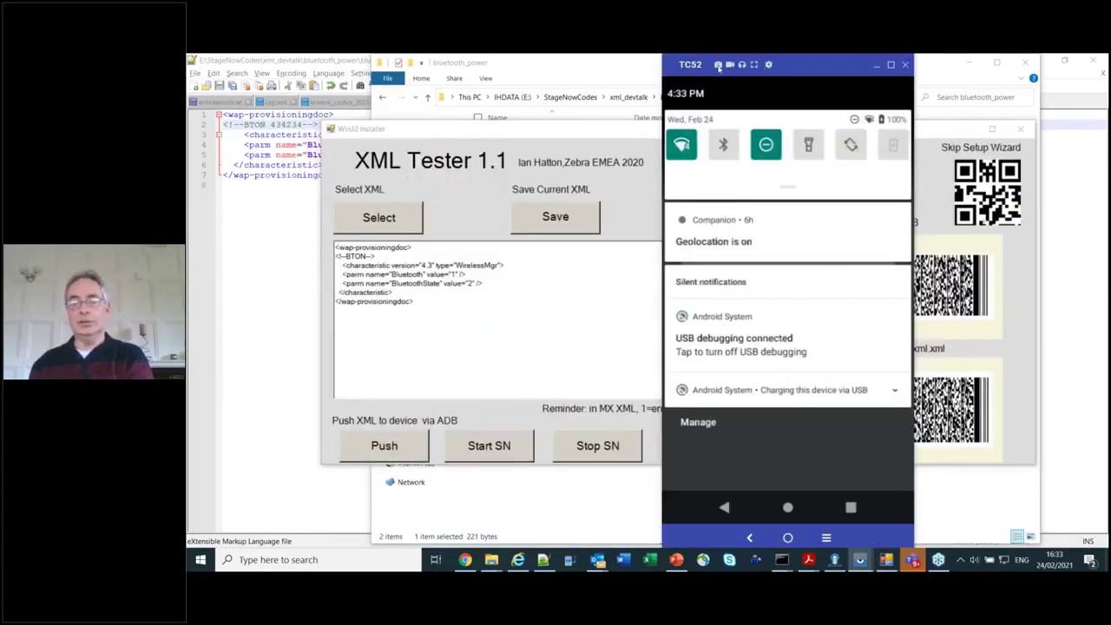
left_click_drag(719, 69, 427, 75)
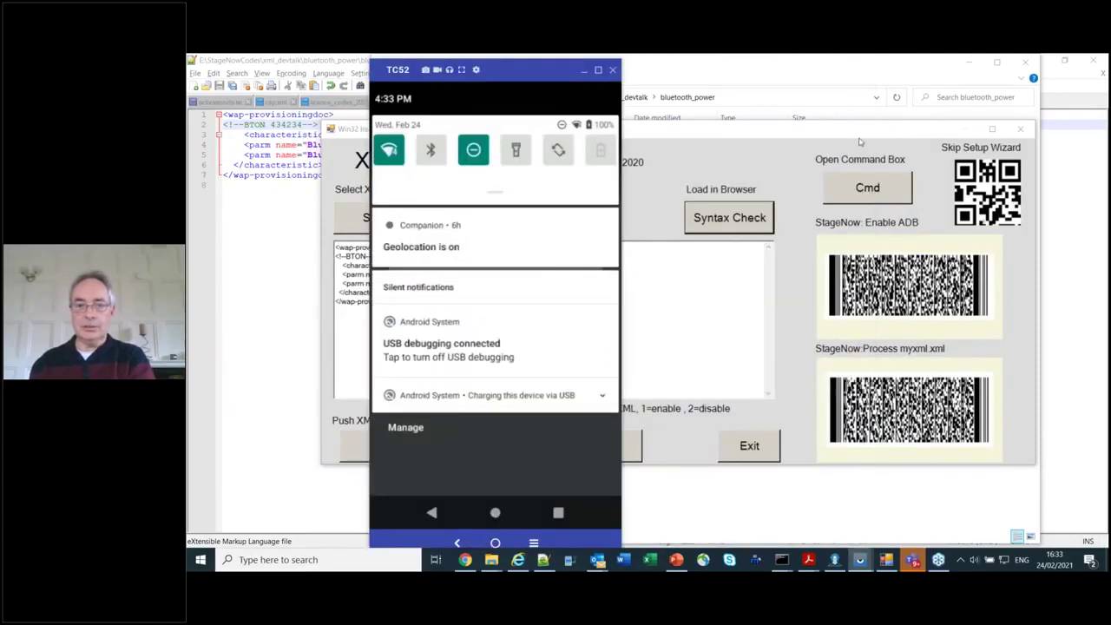
left_click_drag(847, 138, 718, 138)
left_click(510, 69)
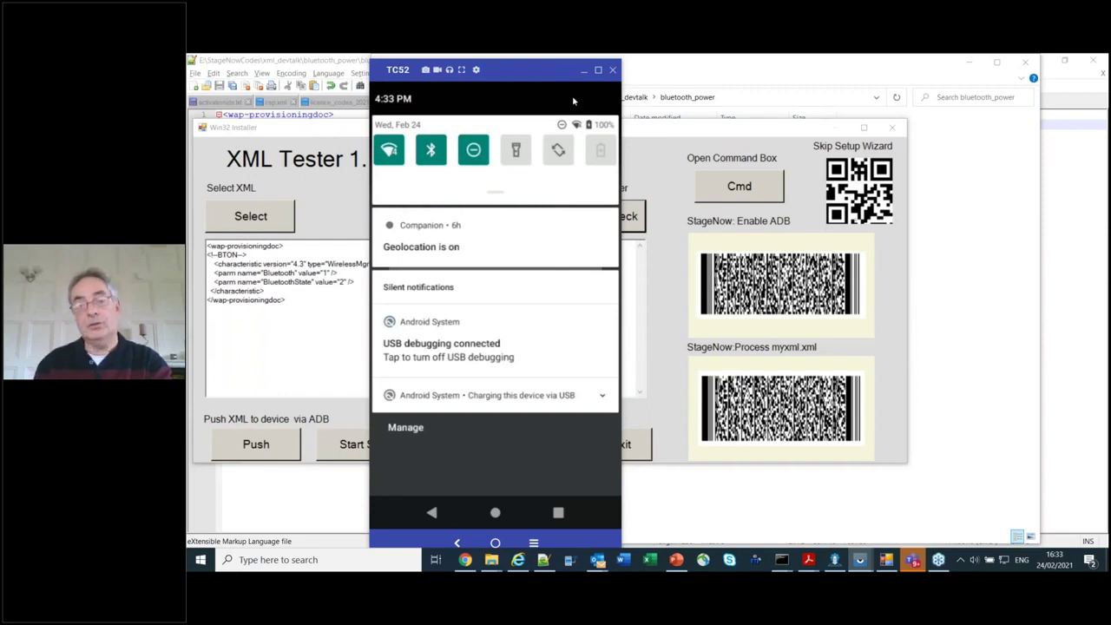
Step: Bring XML Tester to the front and reposition it, and return File Explorer to the xml_devtalk folder
left_click(655, 343)
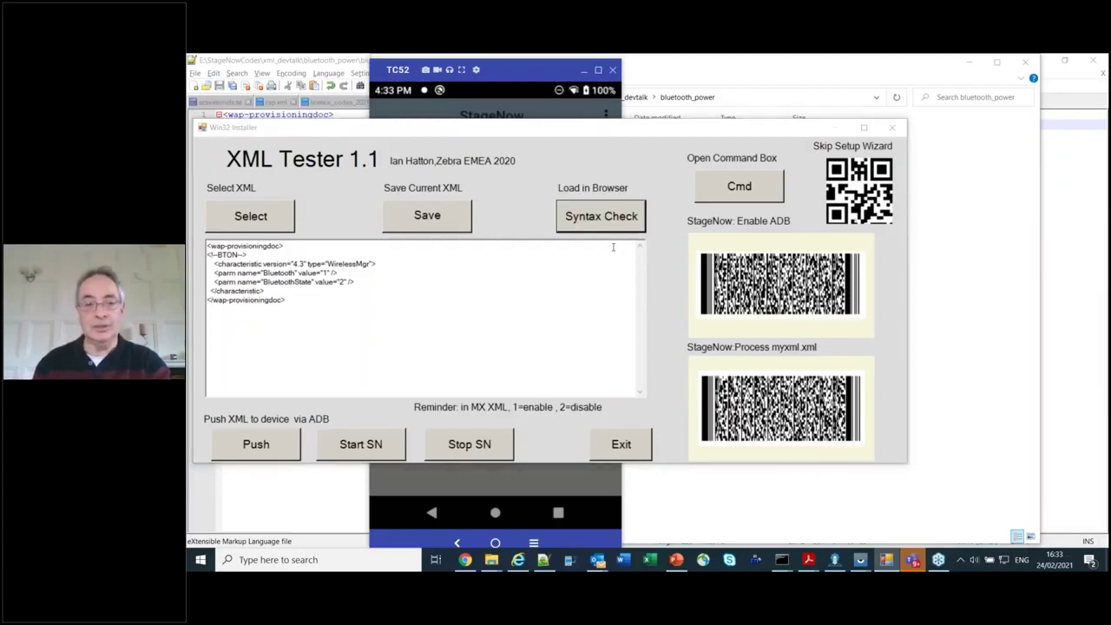
left_click(510, 135)
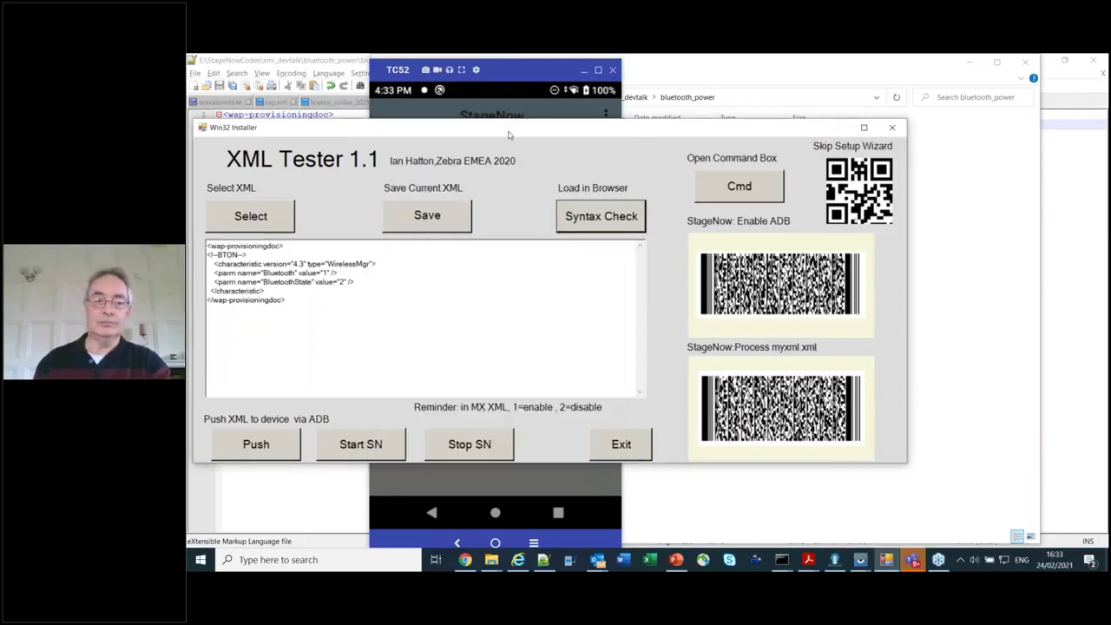
left_click_drag(509, 135, 575, 121)
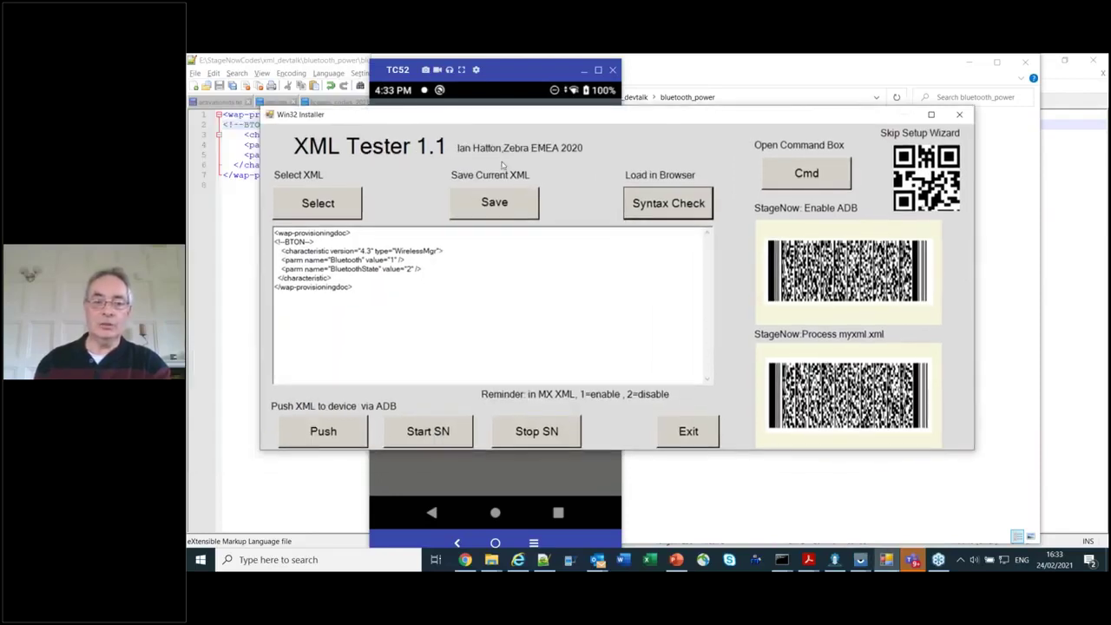
key("alt+Tab")
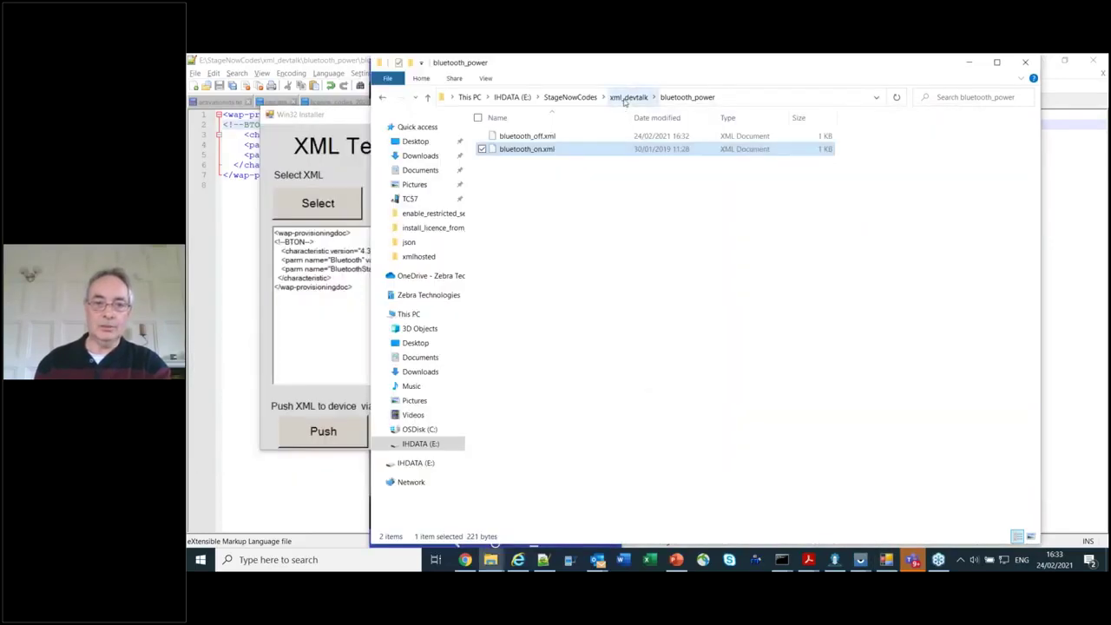
left_click(627, 98)
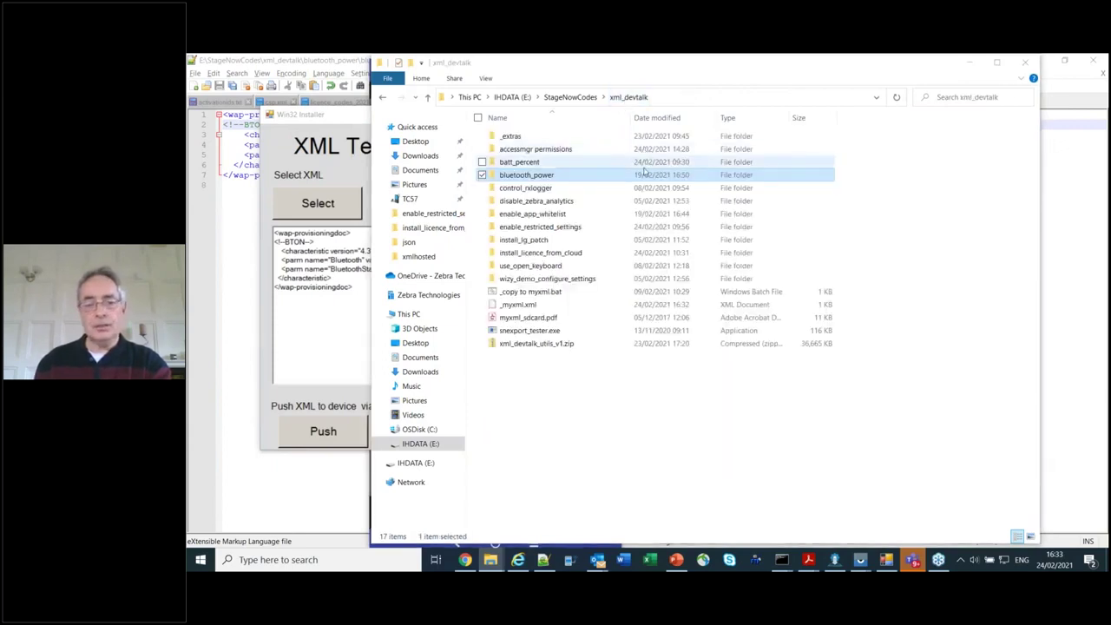
Step: Switch to PowerPoint, start the slide show at XML Configuration Samples, and advance to the Install Zebra Licence slide
key("alt+Tab")
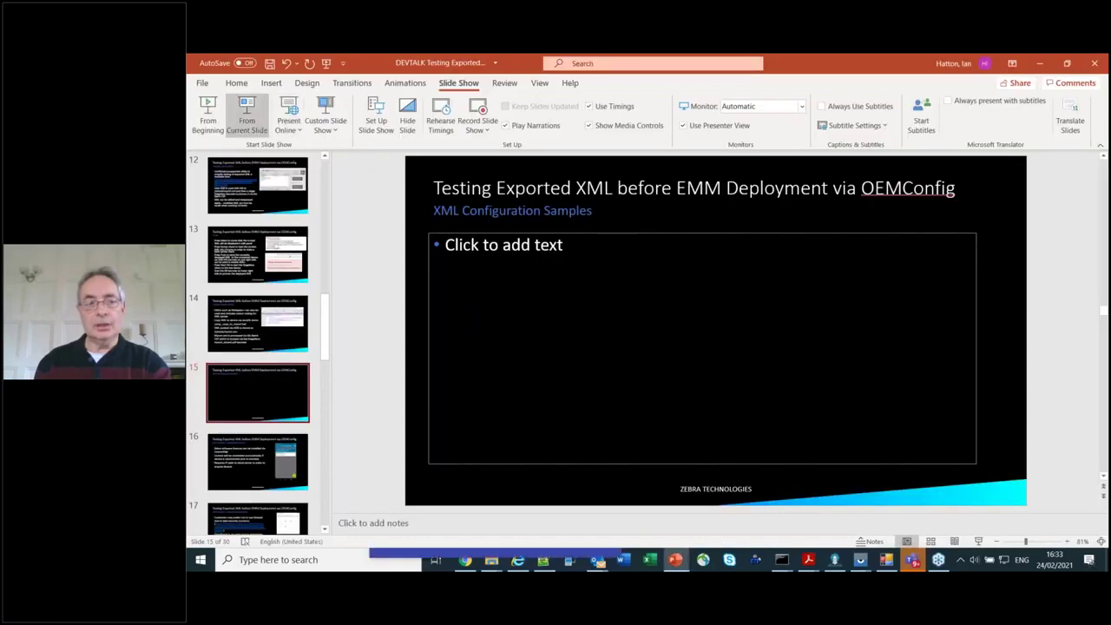
key("shift+F5")
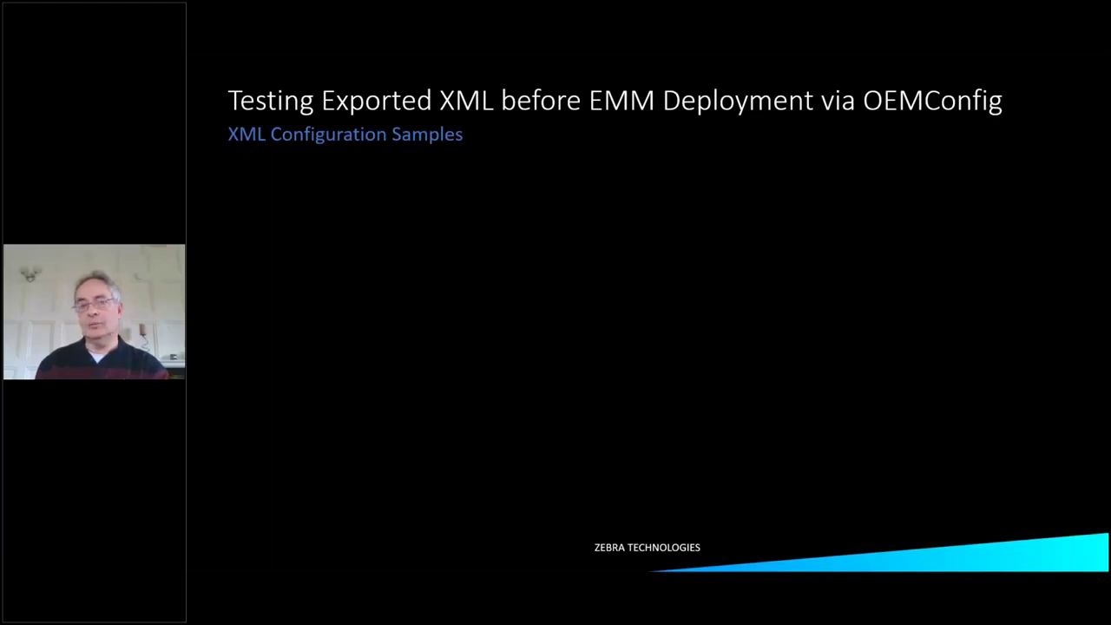
key("Right")
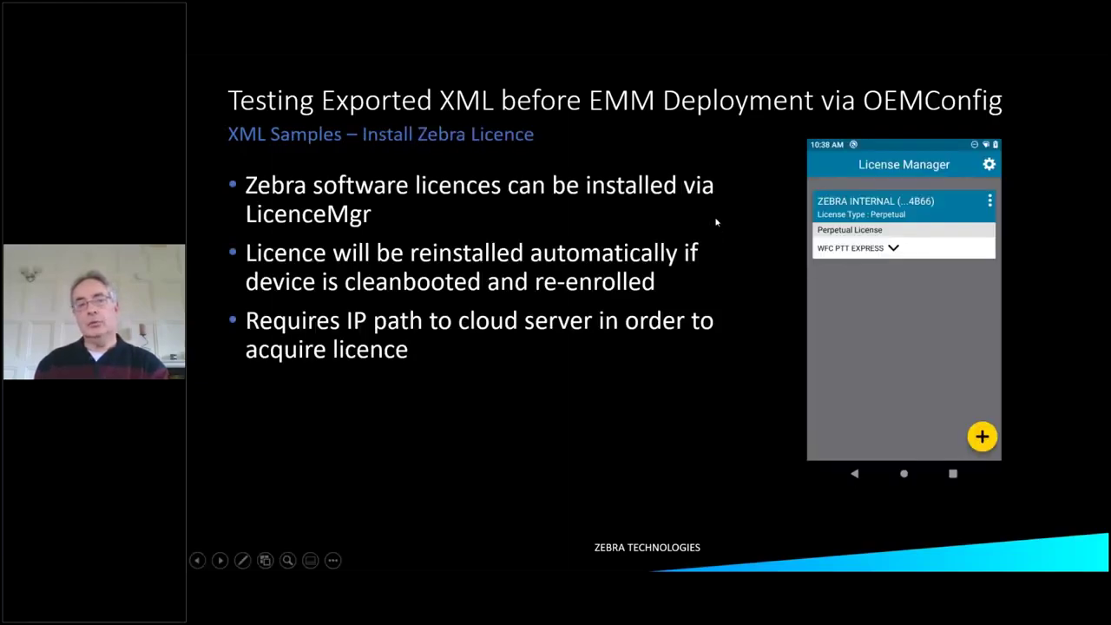
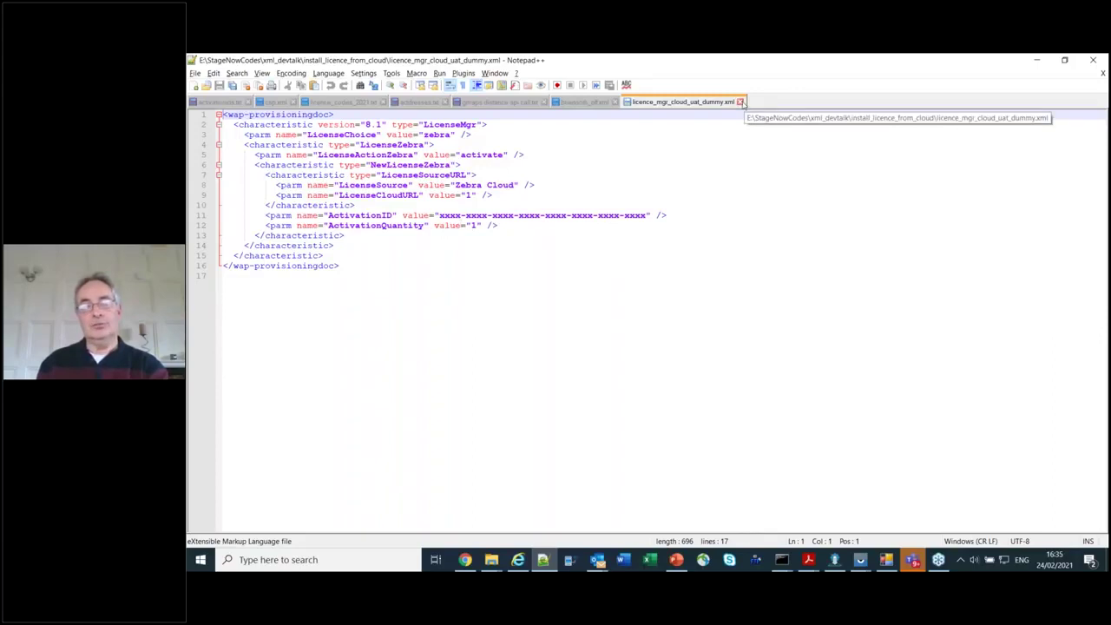
Step: Close licence_mgr_cloud_uat_dummy.xml in Notepad++ and switch back to the install_licence_from_cloud folder in File Explorer
left_click(741, 101)
key("alt+Tab")
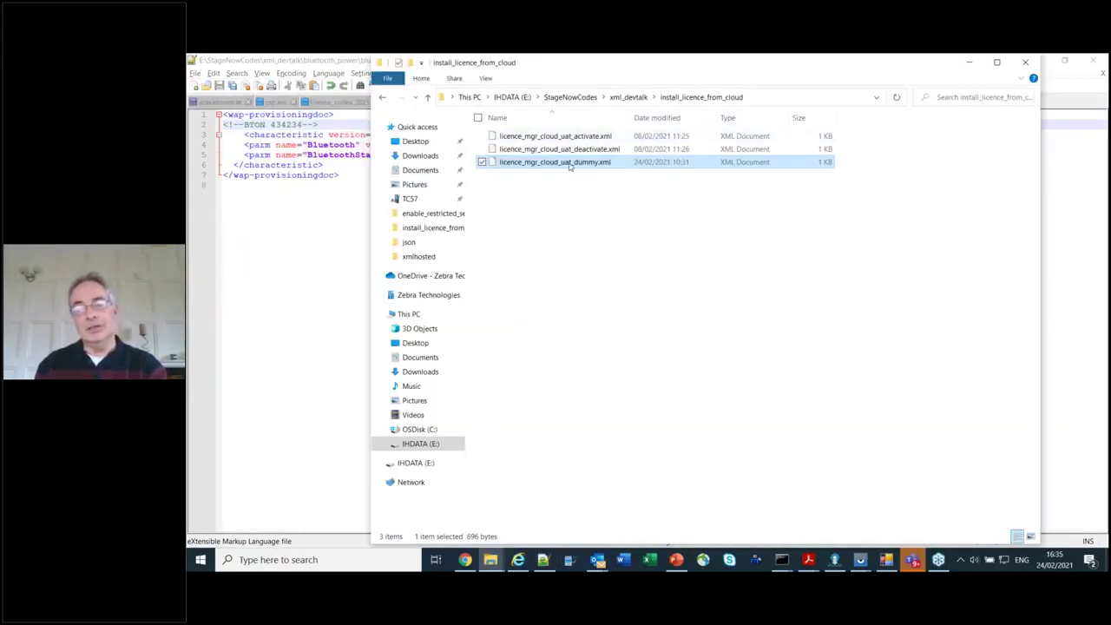
Step: Send licence_mgr_cloud_uat_activate.xml to the device with the __copy to myxml.bat send-to script and finish the script
right_click(561, 141)
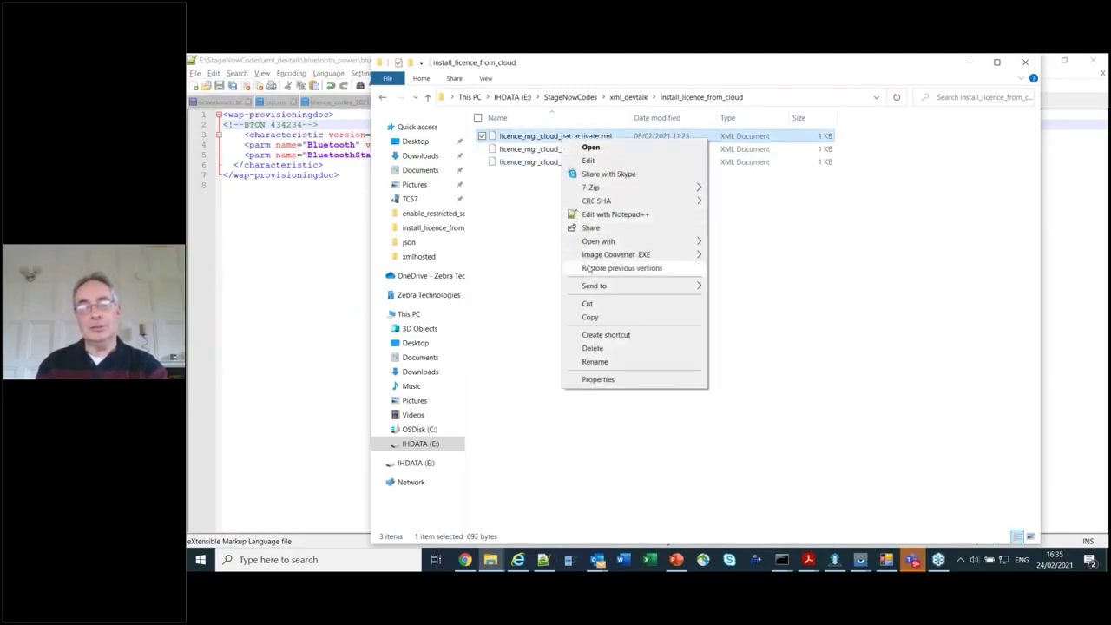
mouse_move(611, 285)
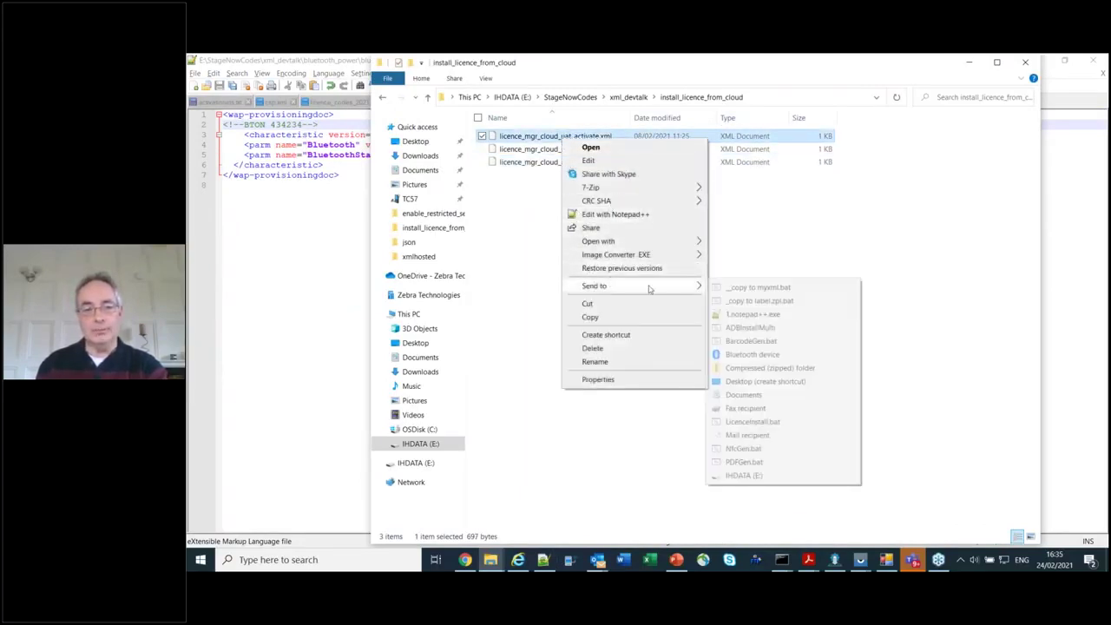
left_click(734, 287)
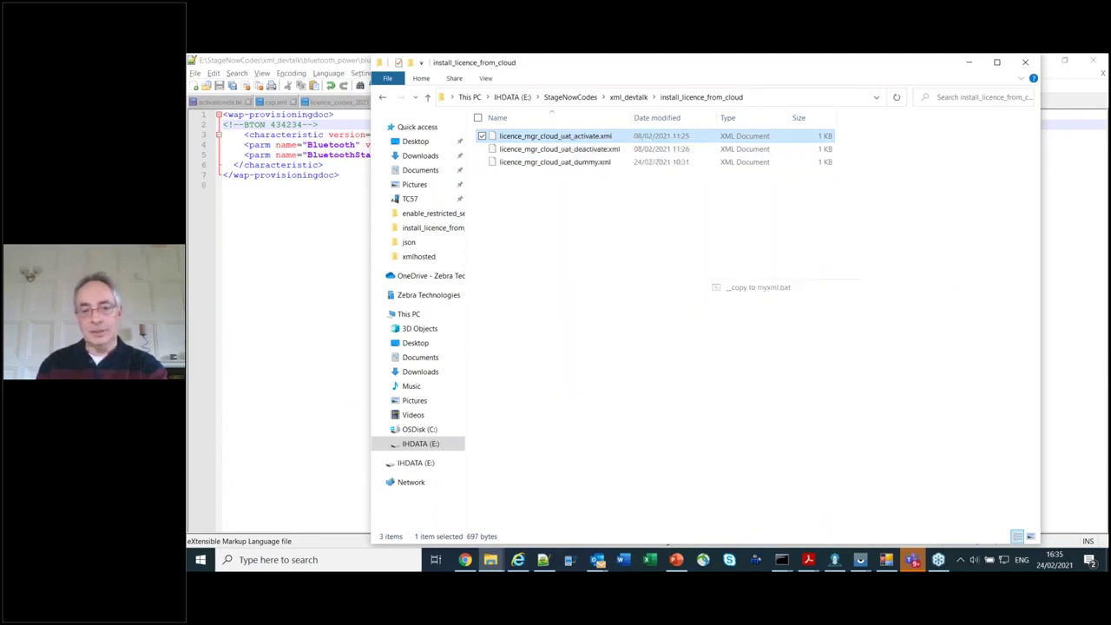
key("Return")
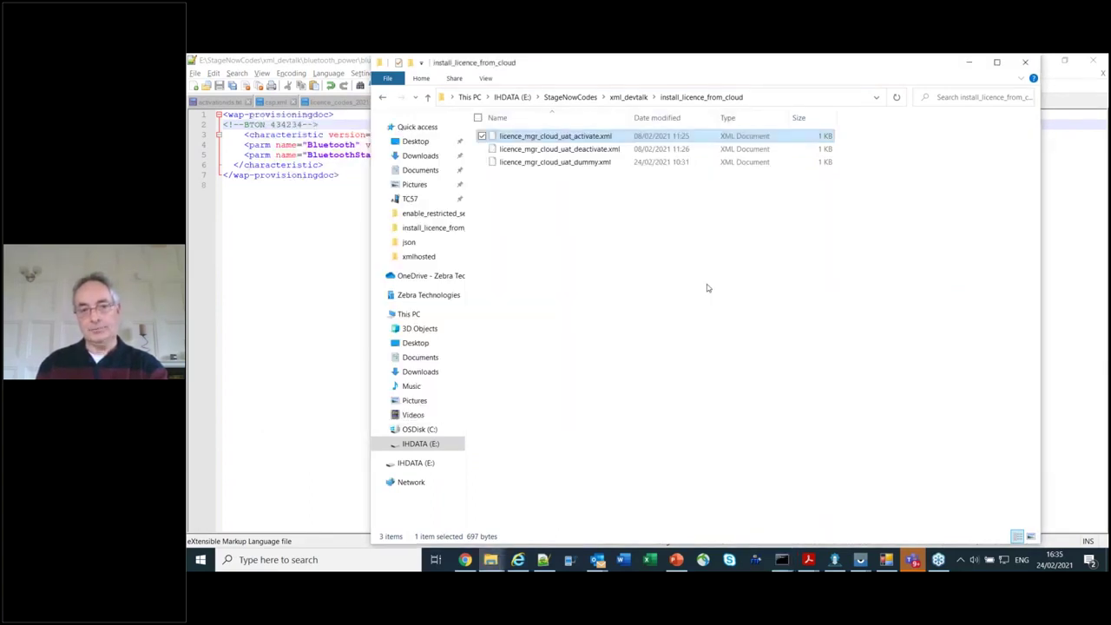
Step: Bring the XML Tester window forward with the mirrored TC52 StageNow screen in front of it
key("alt+Tab")
key("alt+Tab")
key("alt+Tab")
key("alt+Tab")
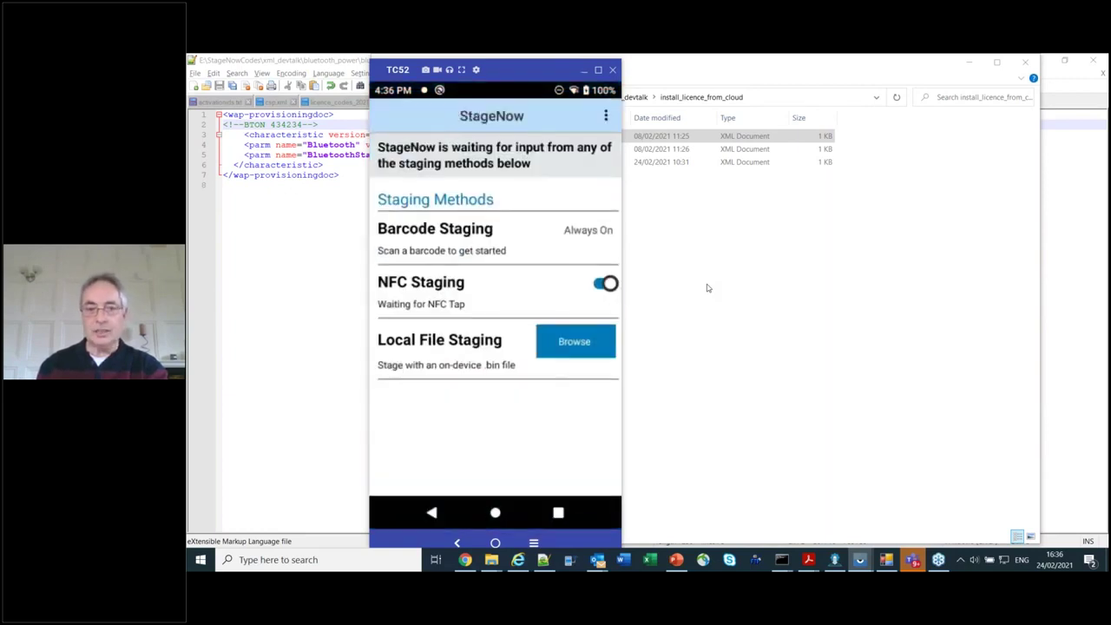
key("alt+Tab")
key("alt+Tab")
key("alt+Tab")
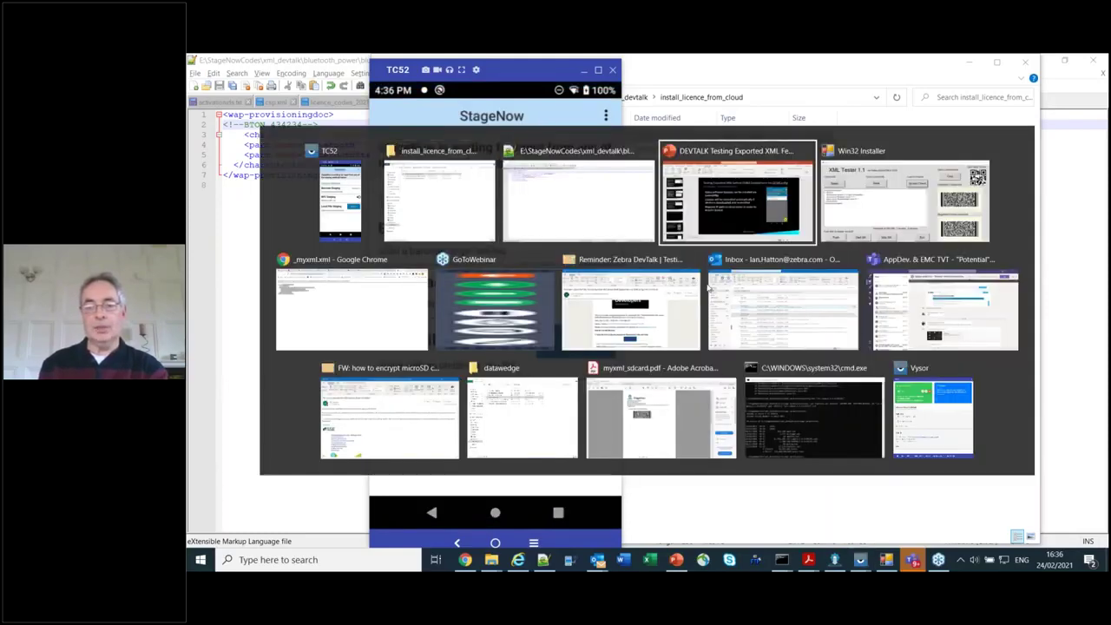
key("alt+Tab")
key("alt+Tab")
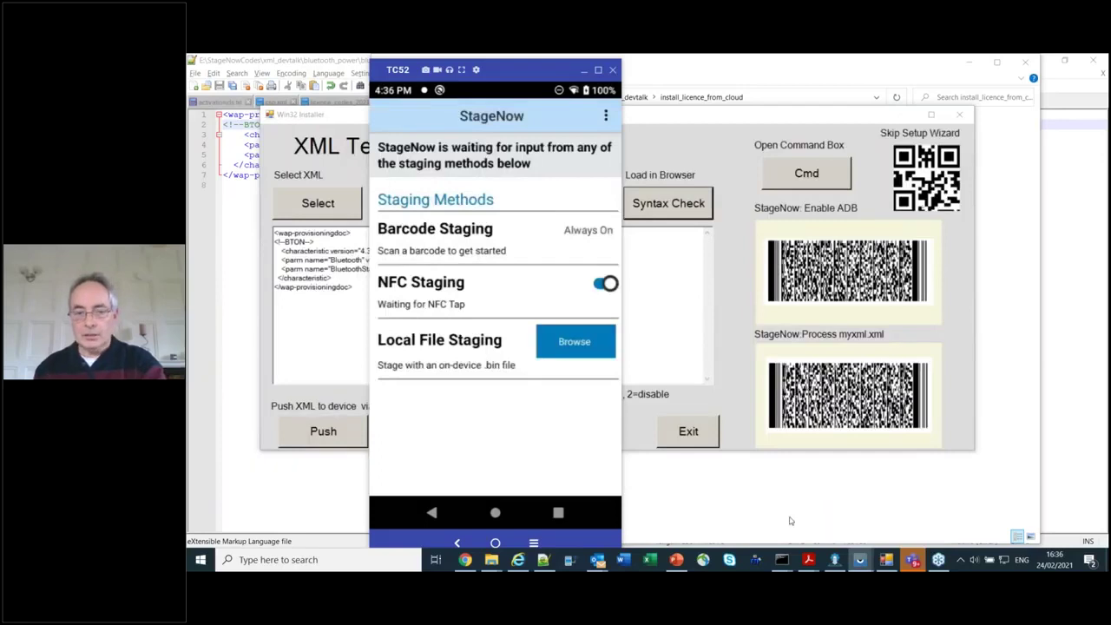
Step: Switch to myxml_sdcard.pdf in Adobe Acrobat Reader and enlarge the page to fit the window width
mouse_move(808, 560)
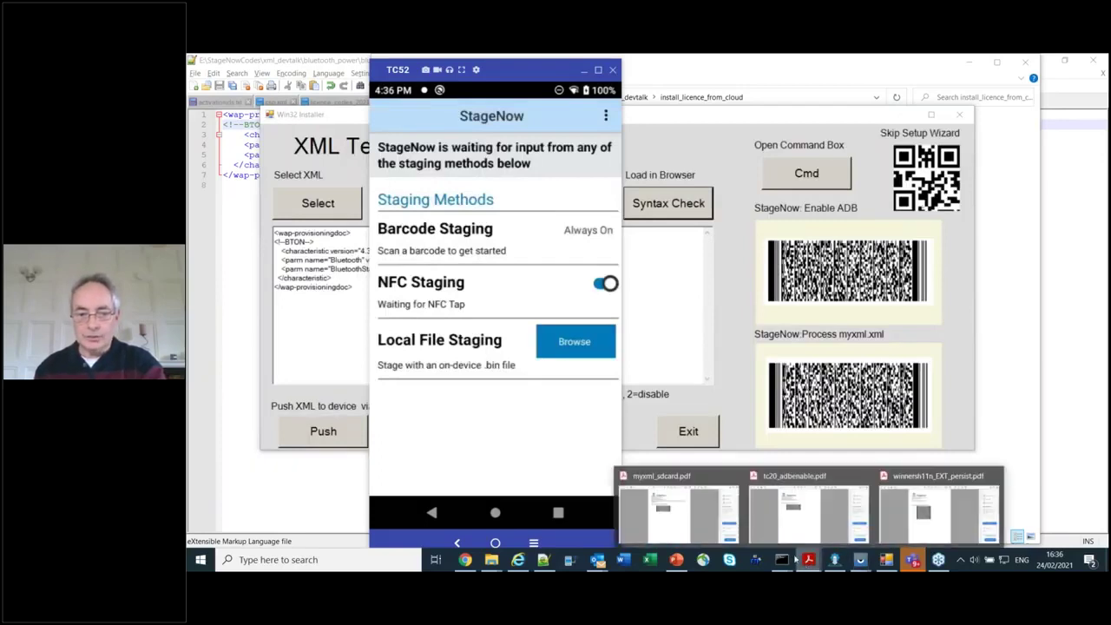
left_click(699, 526)
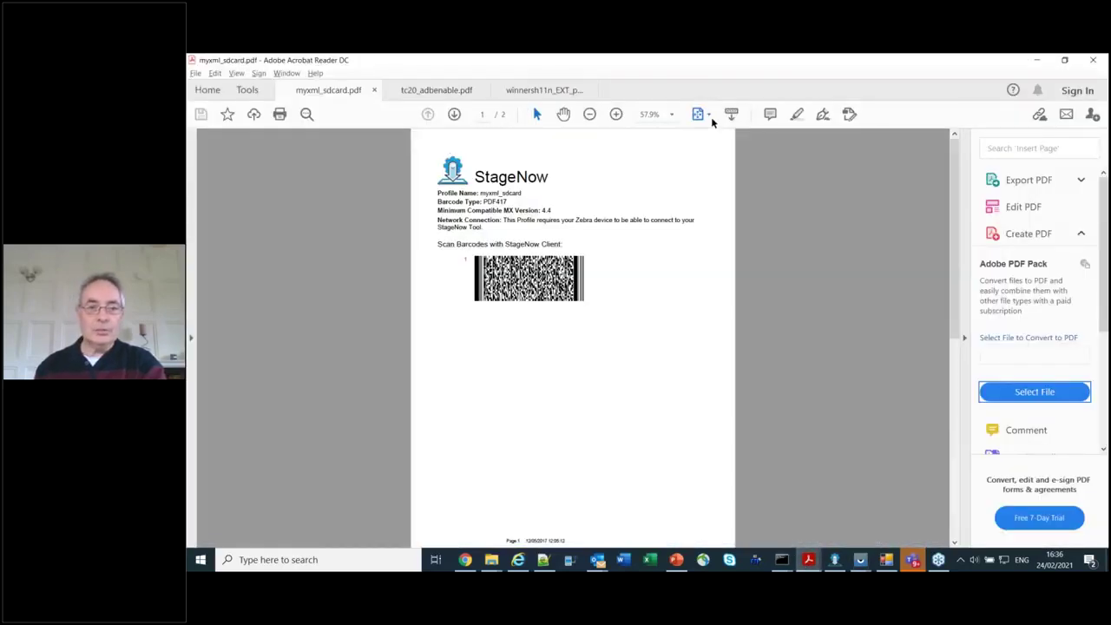
left_click(708, 115)
left_click(712, 135)
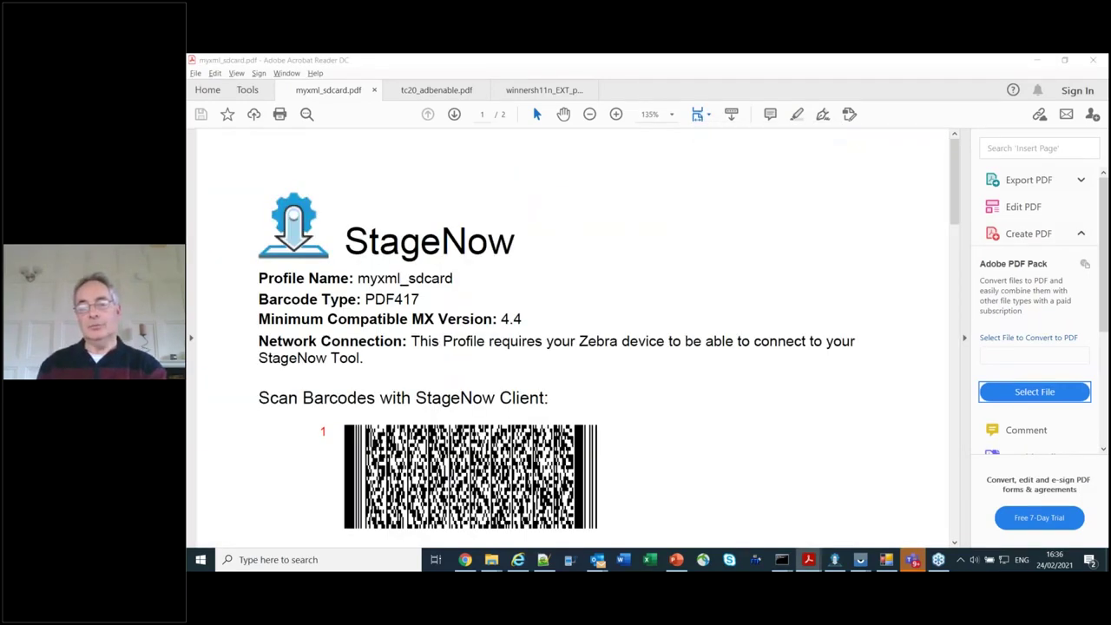
Step: Bring the mirrored TC52 window over myxml_sdcard.pdf and move it aside so the staging barcode is uncovered
key("alt+Tab")
key("alt+Tab")
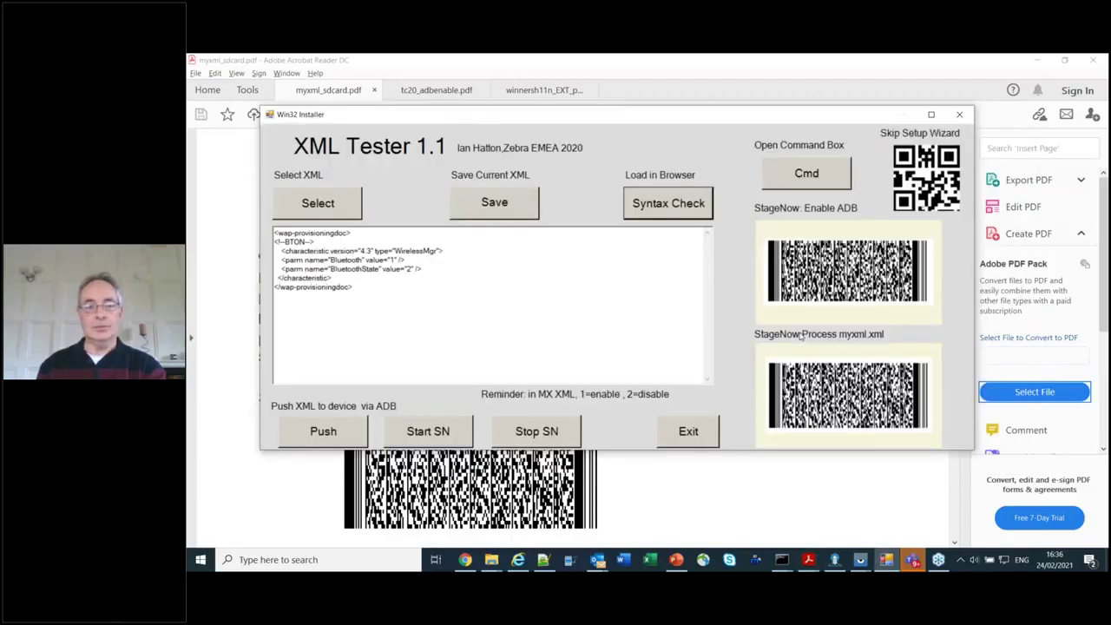
key("alt+Tab")
key("alt+Tab")
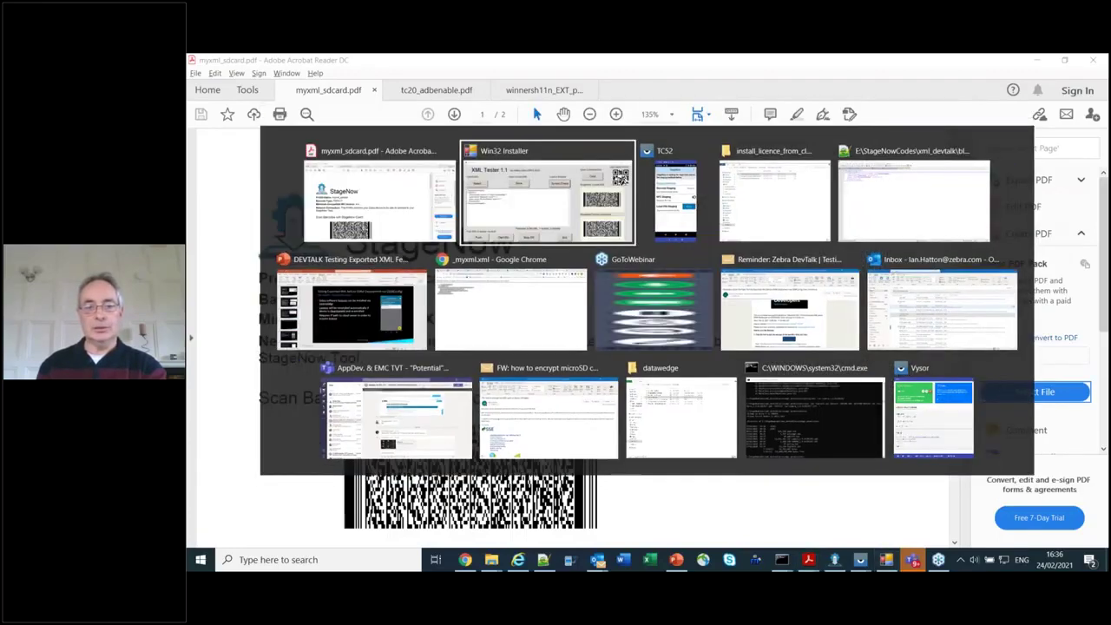
left_click(569, 137)
key("alt+Tab")
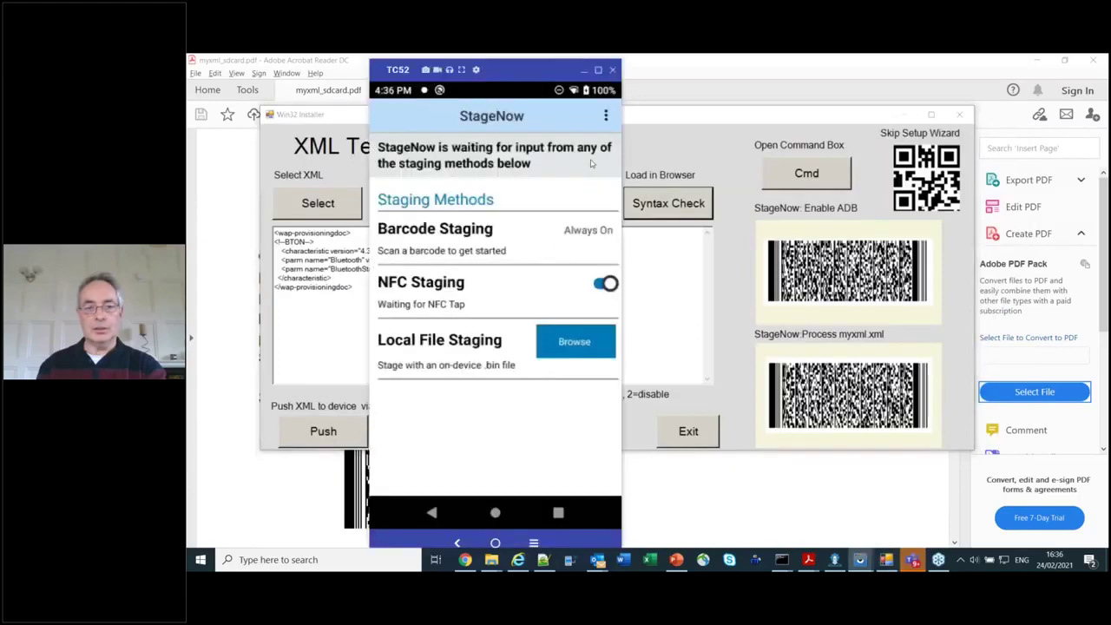
key("alt+Tab")
key("alt+Tab")
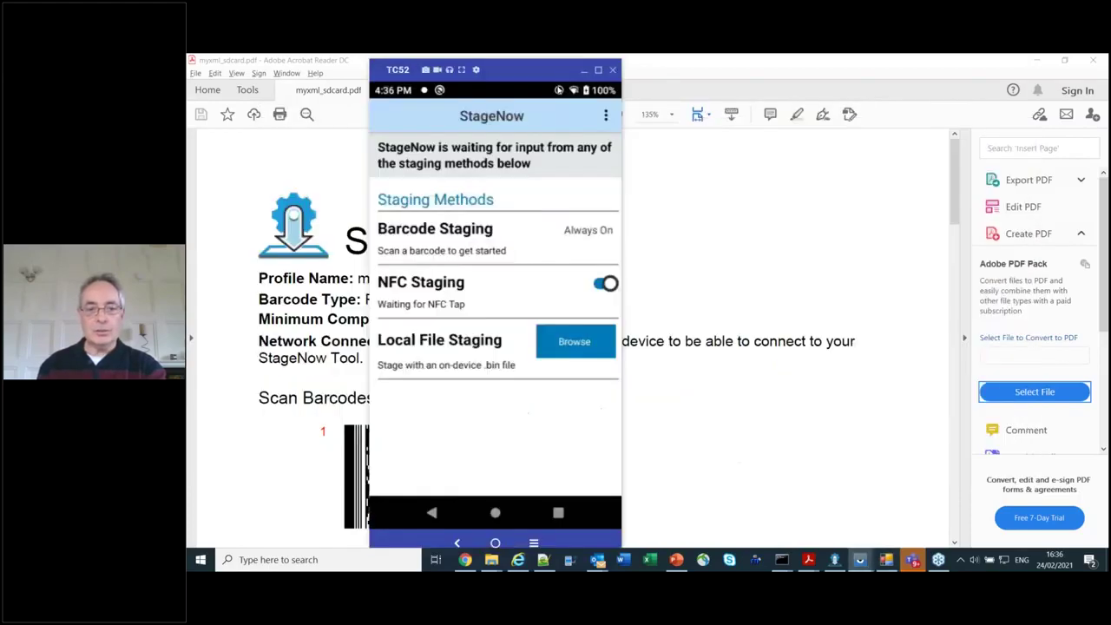
left_click_drag(504, 64, 764, 64)
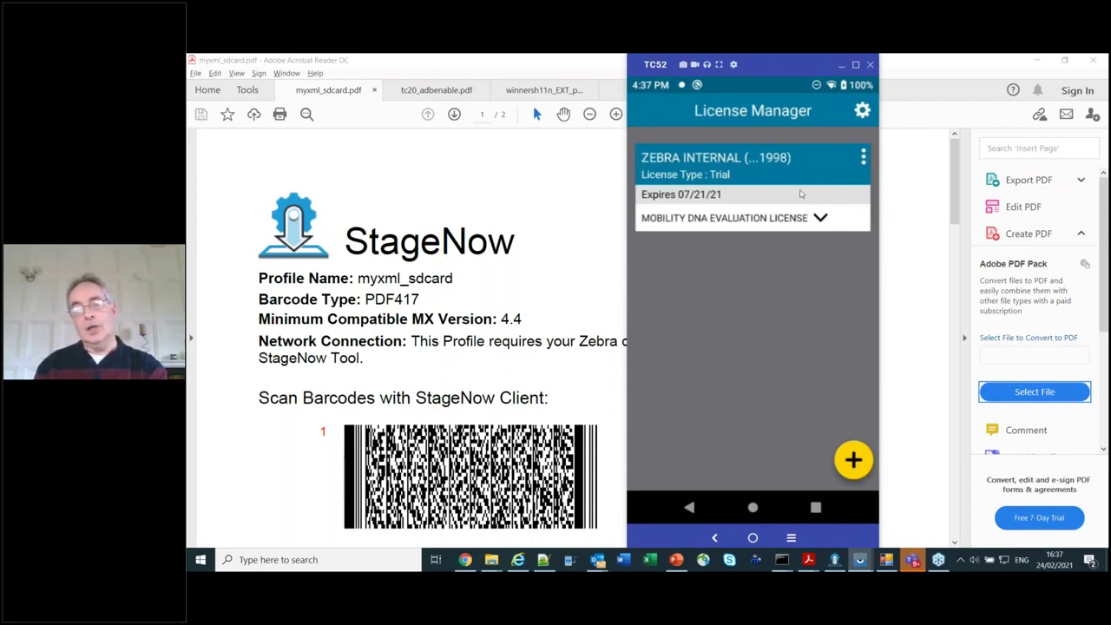
Step: Return to the install_licence_from_cloud folder and send licence_mgr_cloud_uat_deactivate.xml to the device with __copy to myxml.bat
key("alt+Tab")
key("alt+Tab")
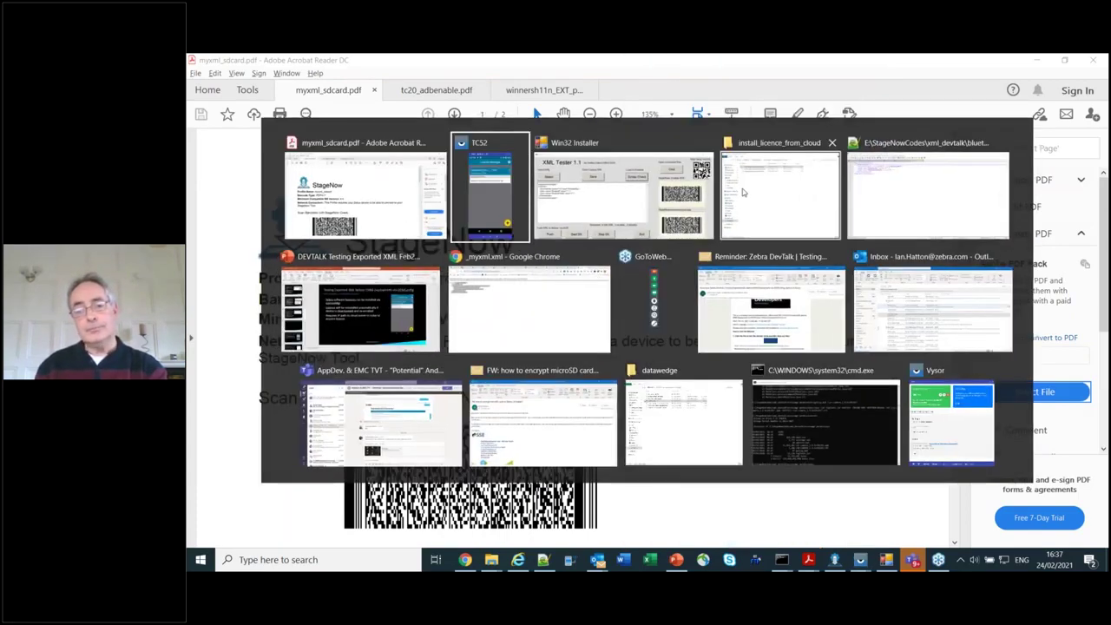
key("alt+Tab")
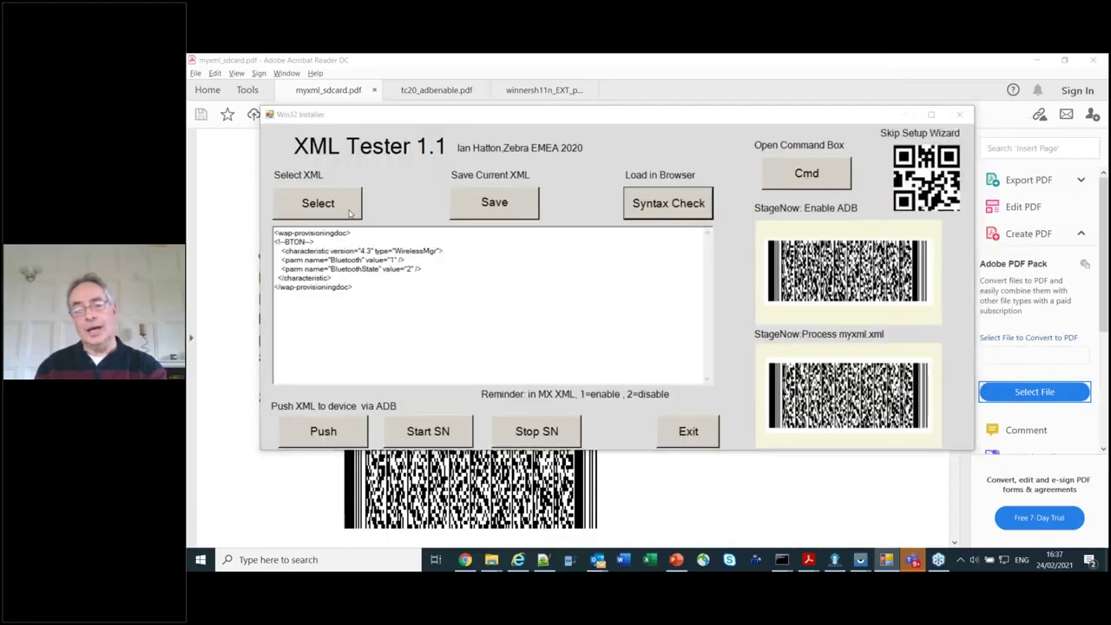
key("alt+Tab")
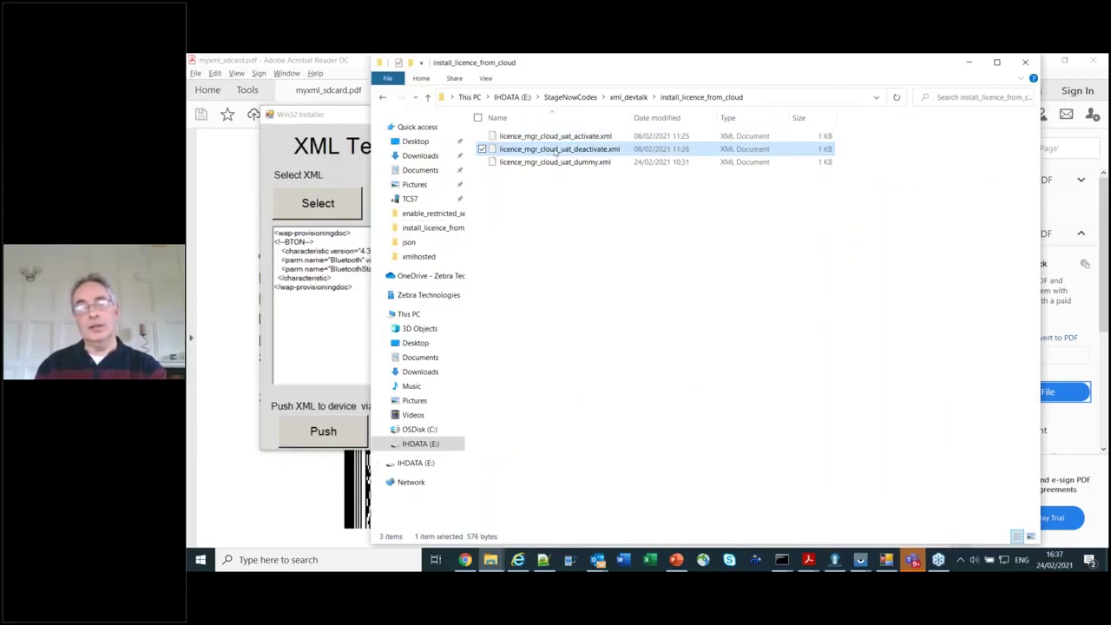
right_click(555, 149)
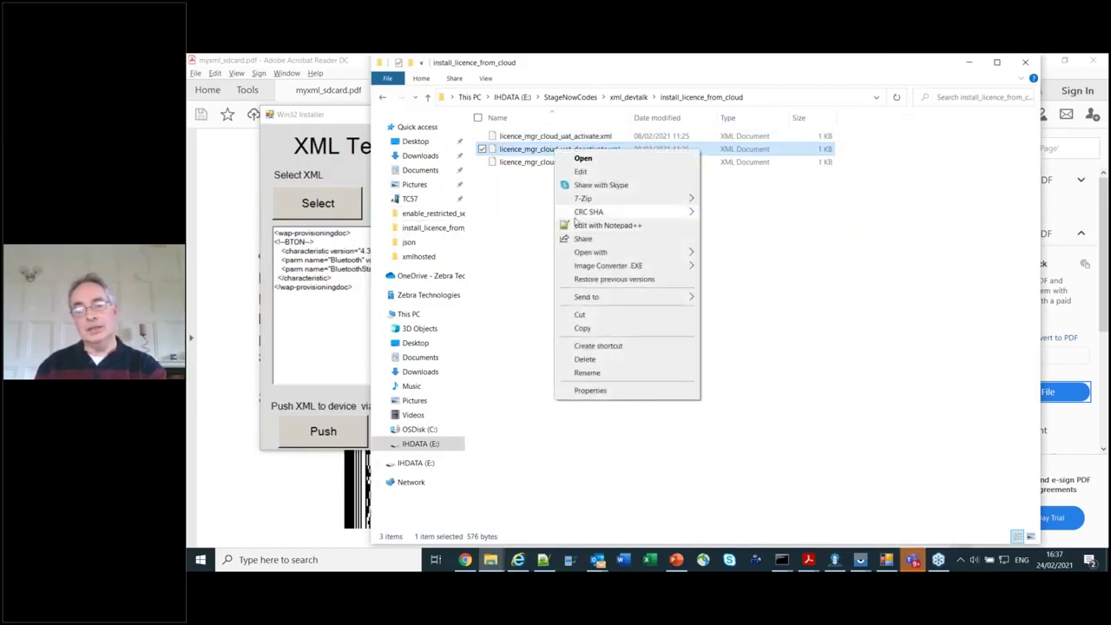
mouse_move(690, 298)
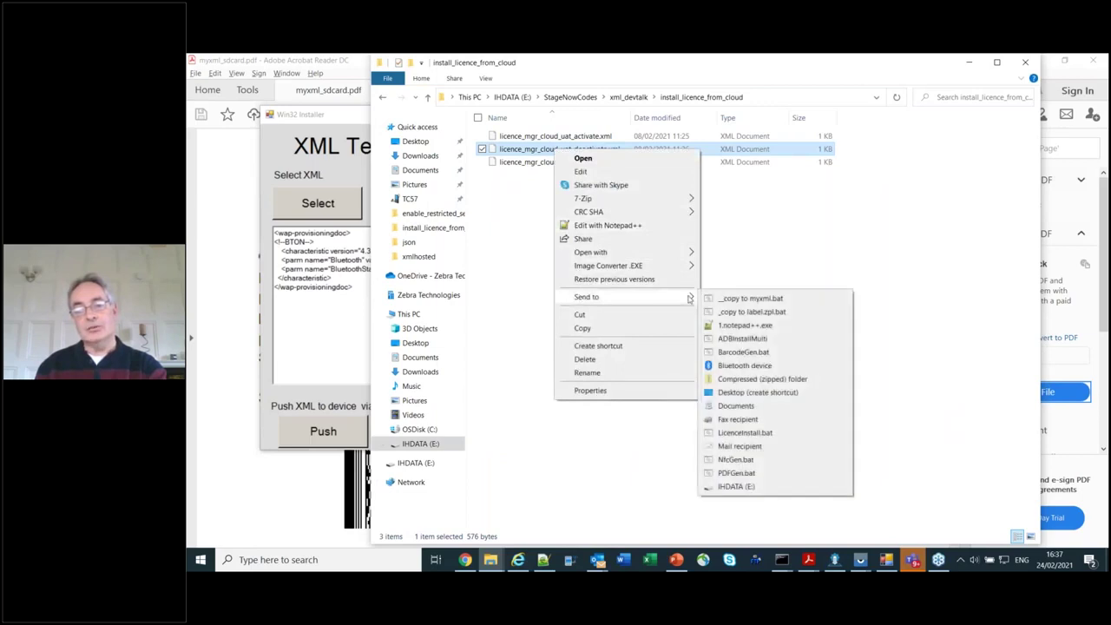
left_click(748, 298)
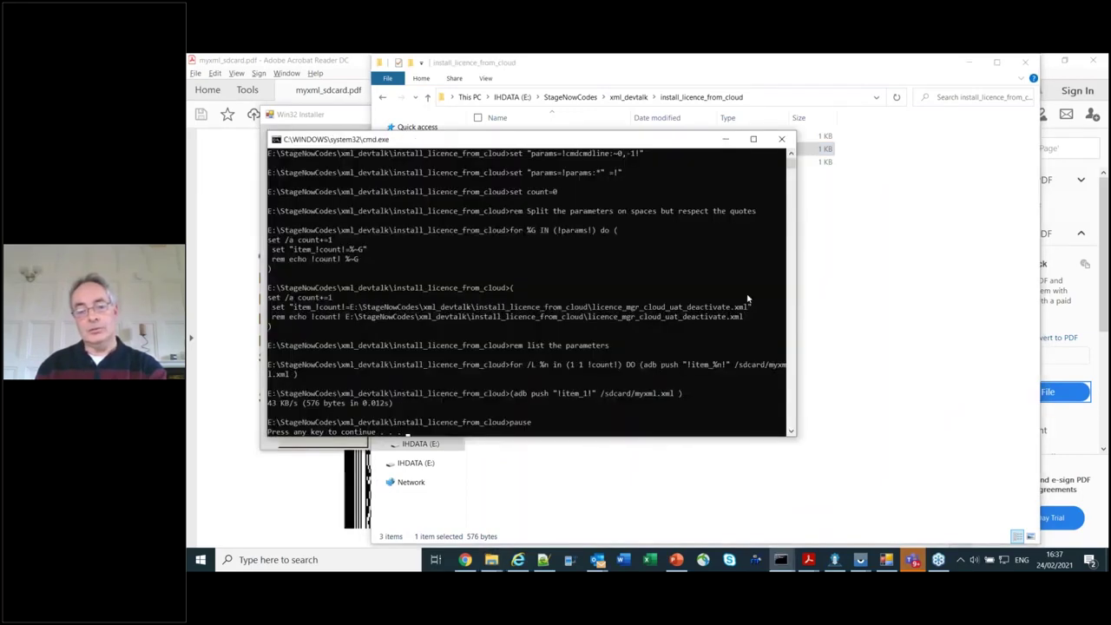
key("Return")
Step: Show the TC52 window beside the myxml_sdcard.pdf barcode, exit License Manager, and launch StageNow from the zConfigure folder
key("alt+Tab")
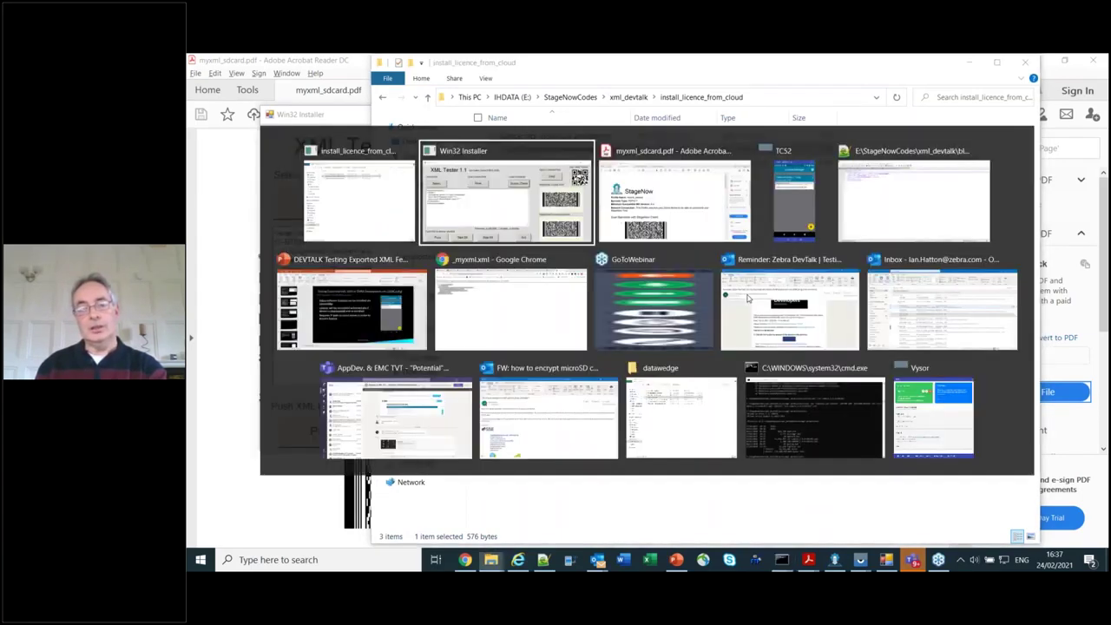
key("alt+Tab")
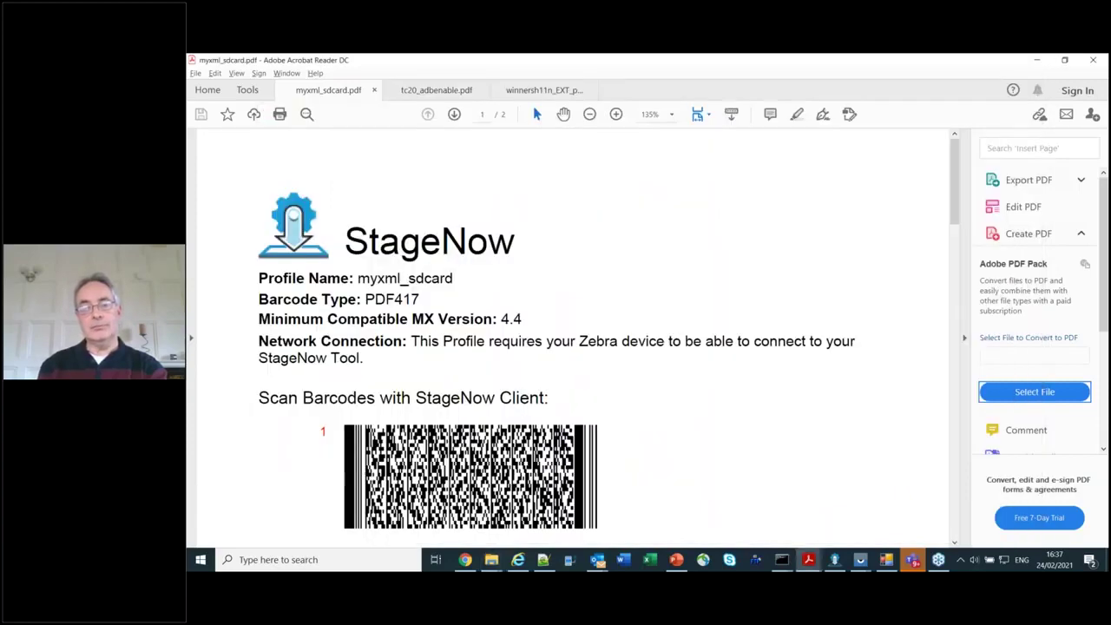
key("alt+Tab")
key("alt+Tab")
left_click(689, 507)
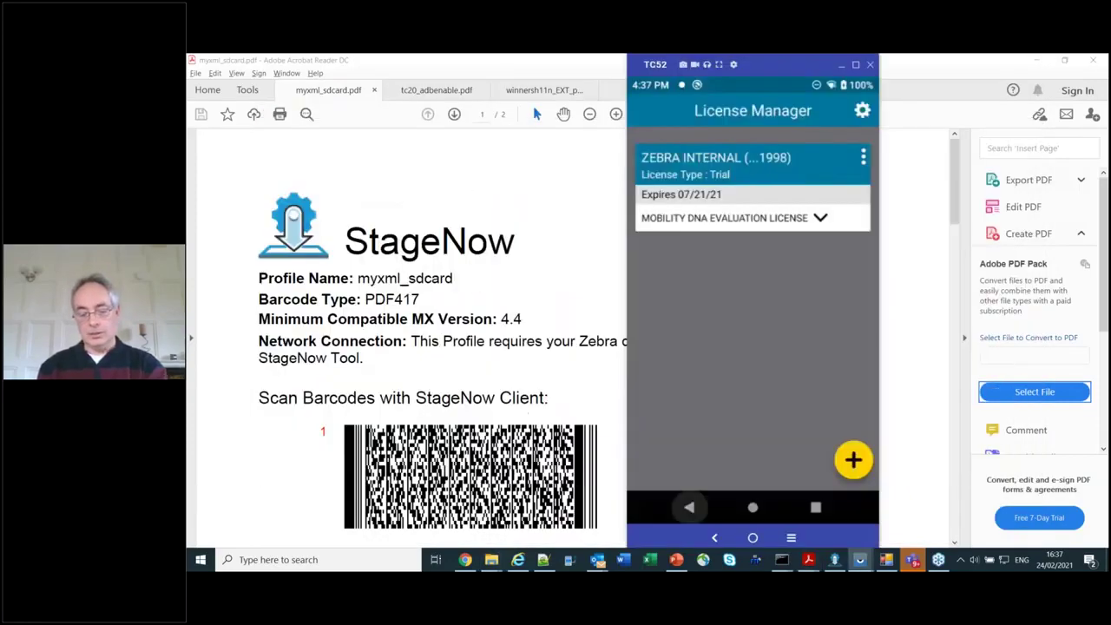
left_click(689, 507)
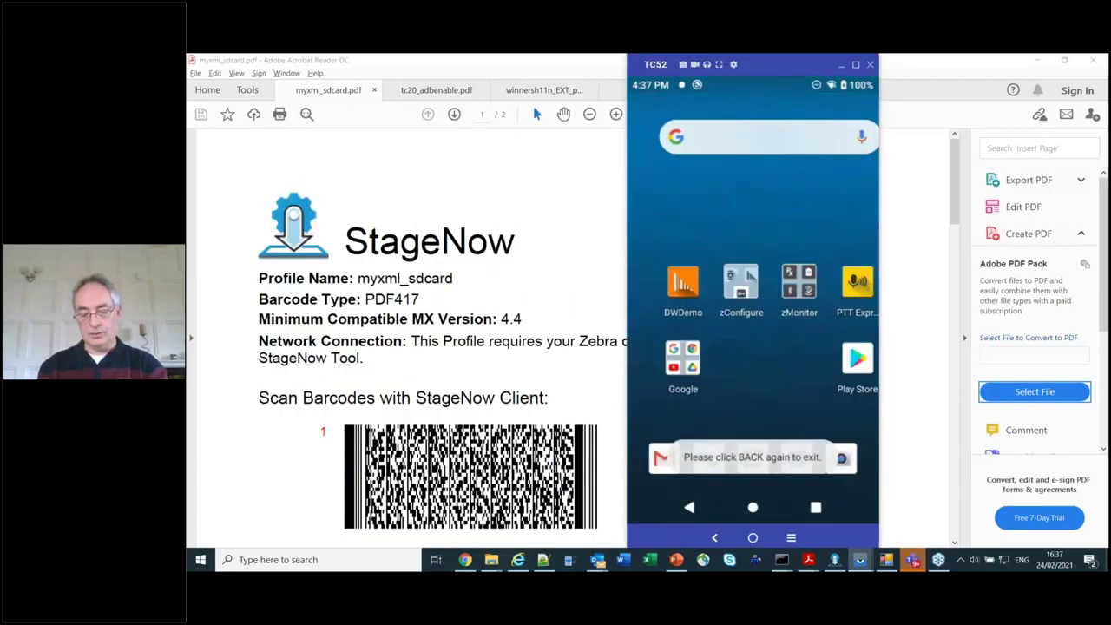
left_click(742, 286)
left_click(717, 247)
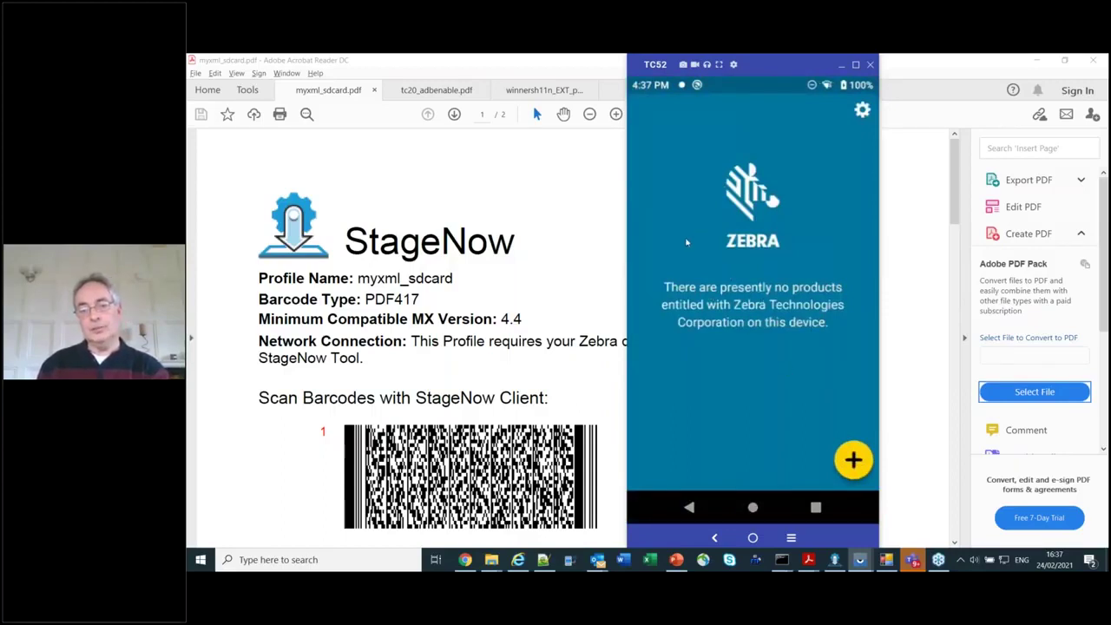
Step: Switch to Chrome and show the WizyEMM page with the Zebra OEMConfig powered by MX configuration
key("alt+Tab")
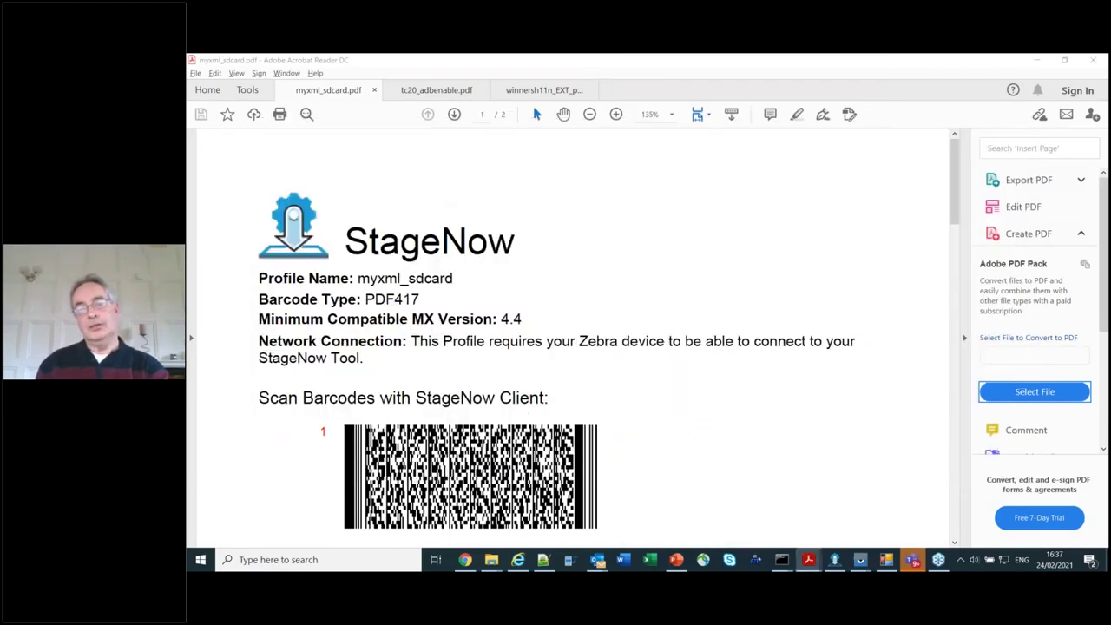
key("alt+Tab")
key("alt+Tab")
key("alt+Tab")
key("alt+Tab")
key("alt+Tab")
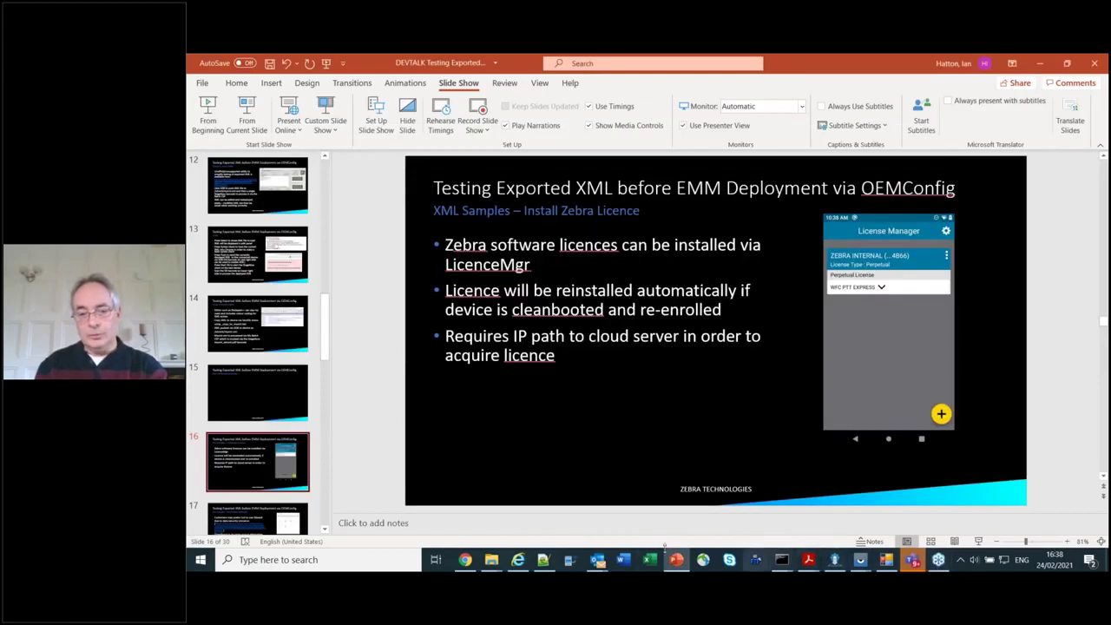
left_click(466, 560)
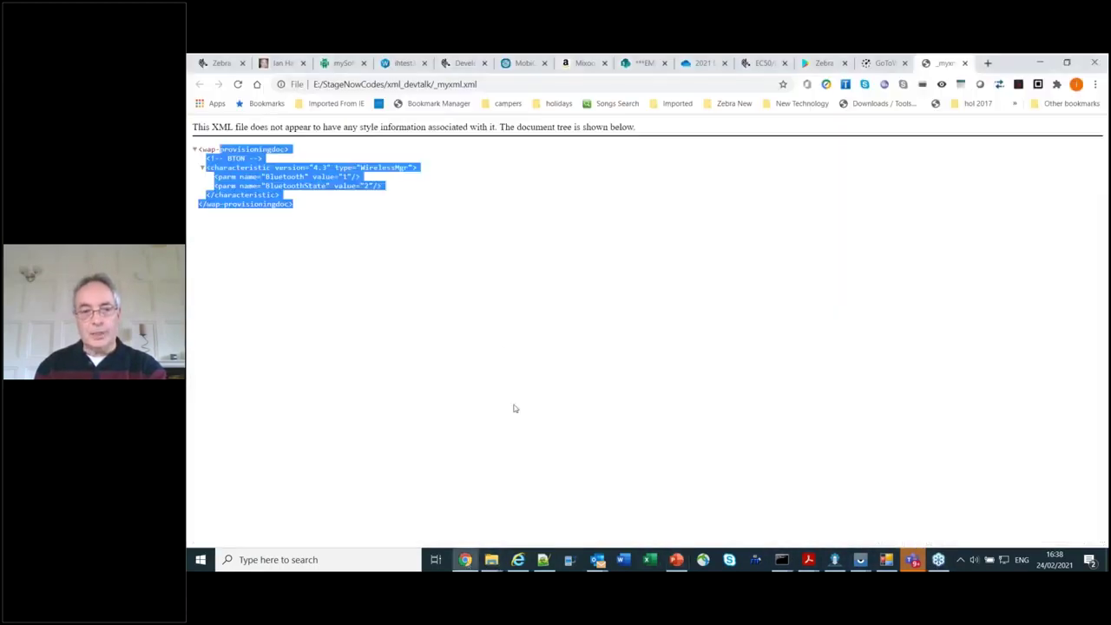
left_click(395, 65)
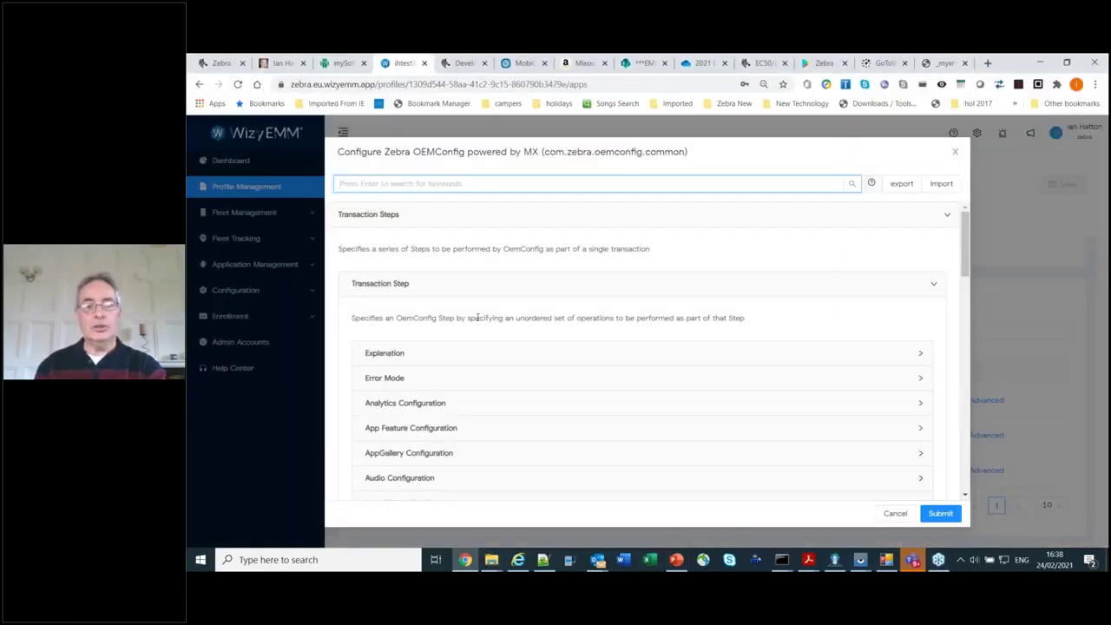
Step: Look through the configuration sections listed under Transaction Step in the Zebra OEMConfig powered by MX dialog
scroll(477, 317, "down", 8)
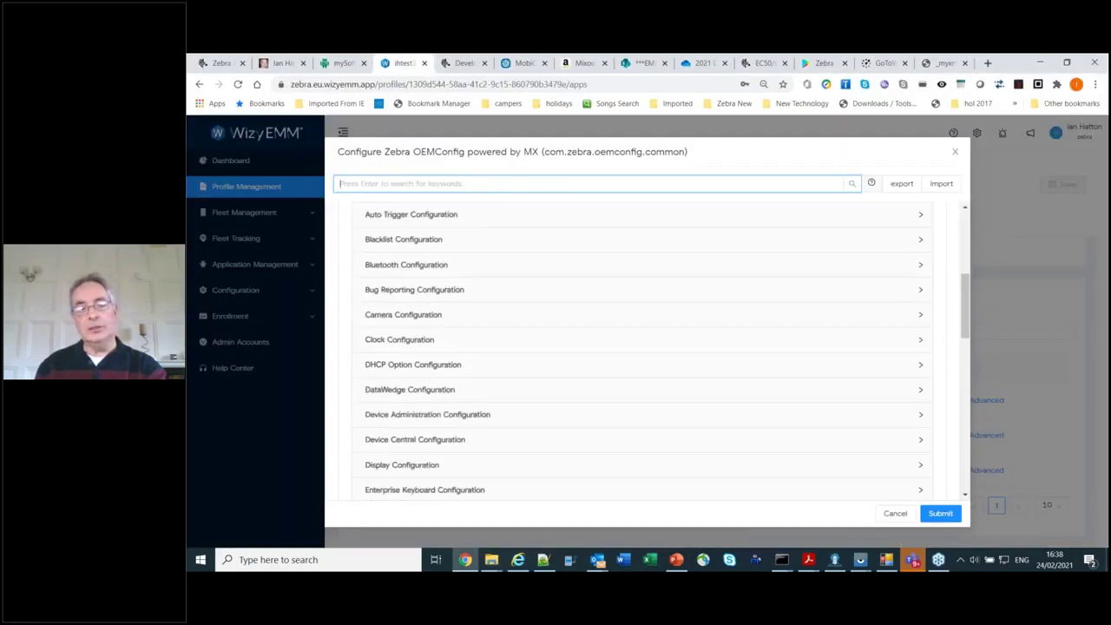
scroll(477, 322, "down", 3)
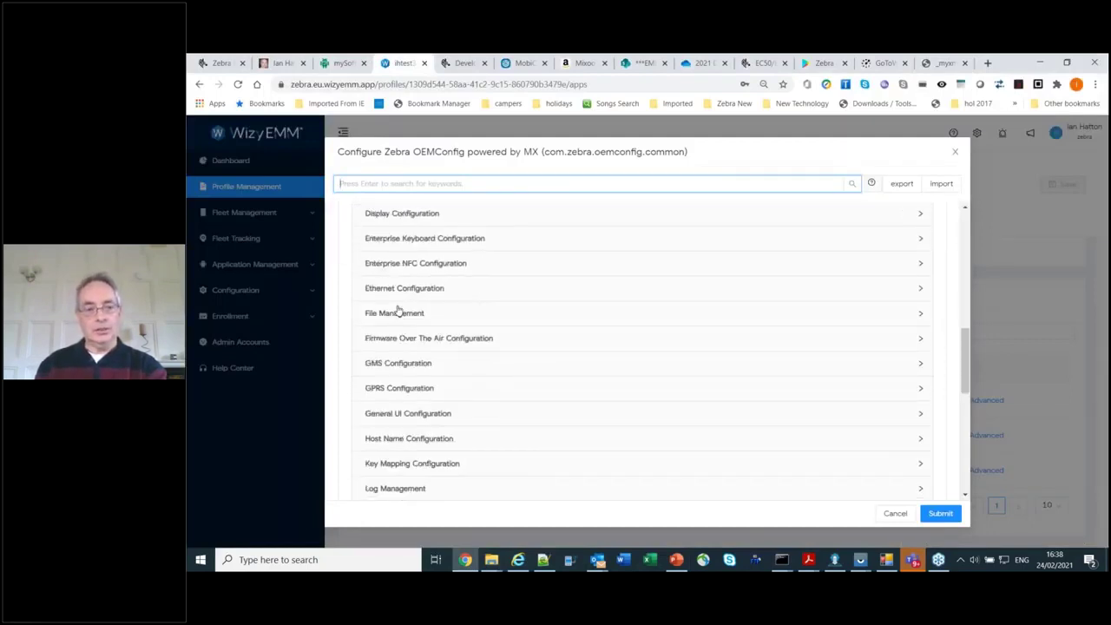
scroll(398, 310, "down", 3)
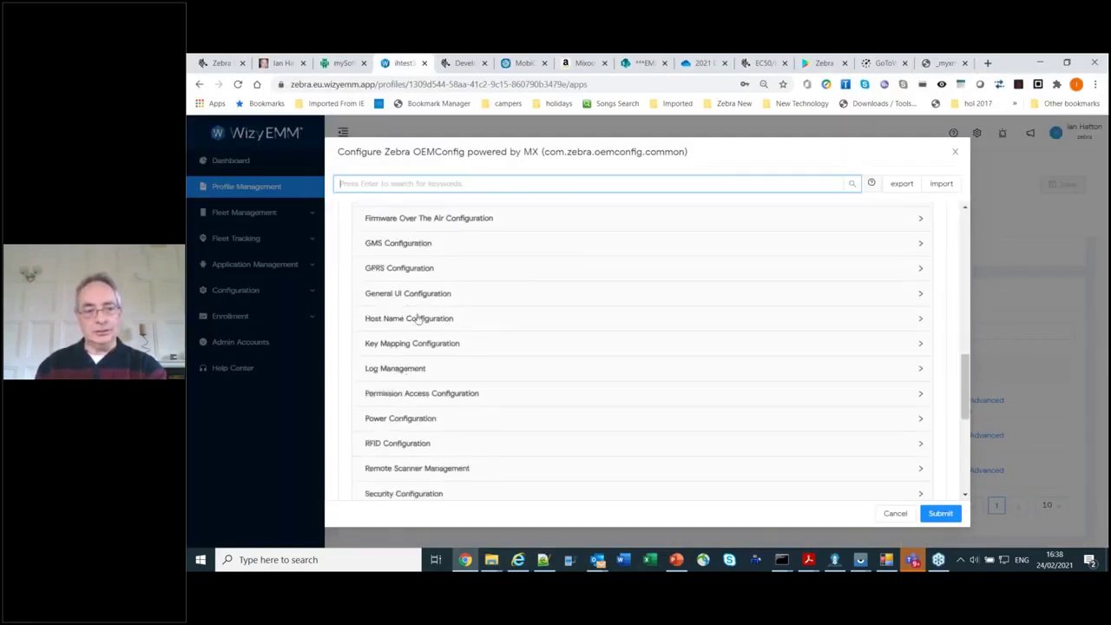
scroll(452, 356, "down", 3)
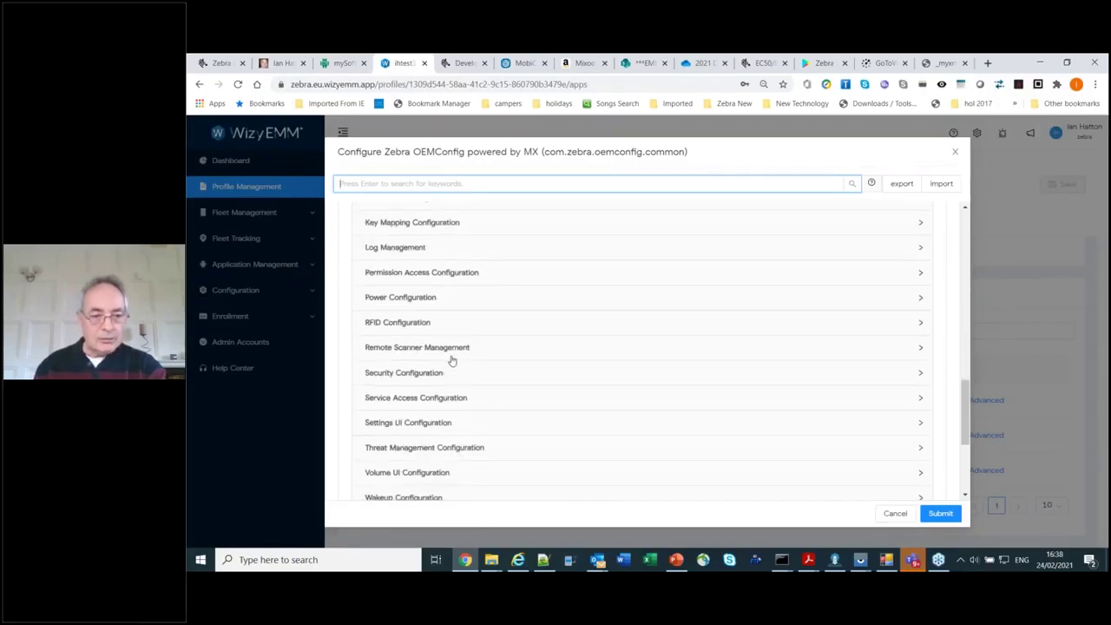
scroll(452, 360, "down", 3)
scroll(451, 360, "up", 10)
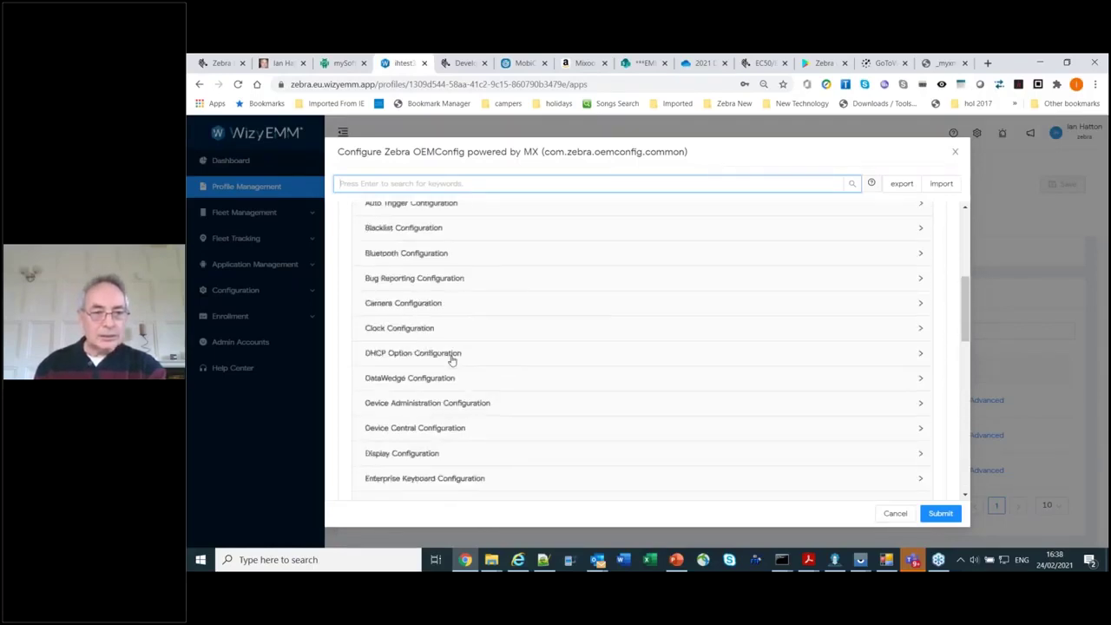
scroll(464, 347, "up", 2)
scroll(467, 343, "down", 2)
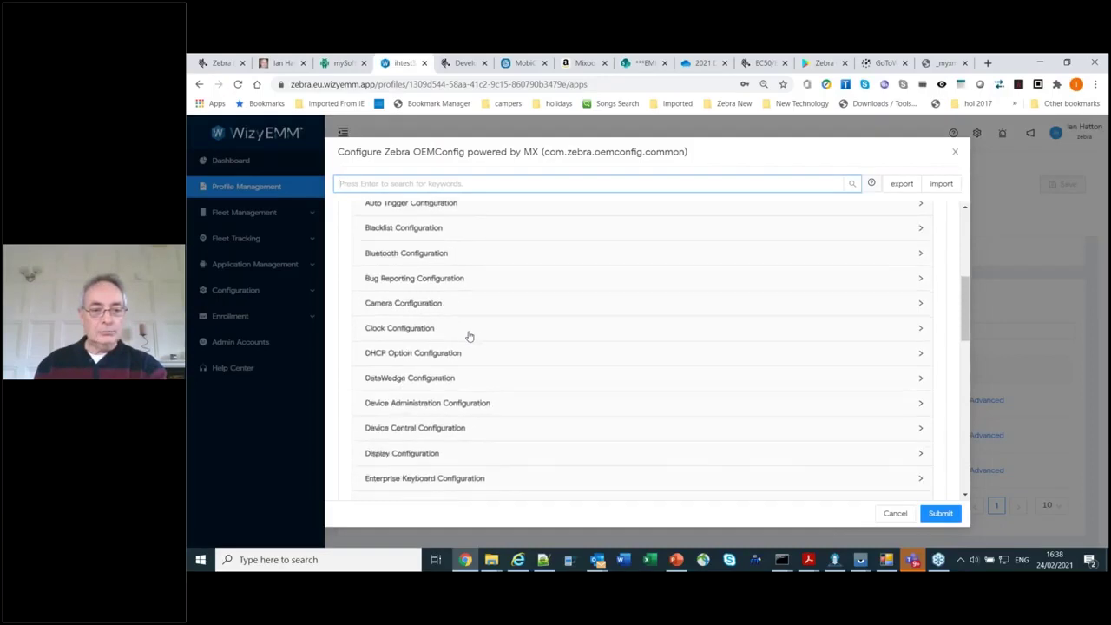
scroll(469, 336, "down", 3)
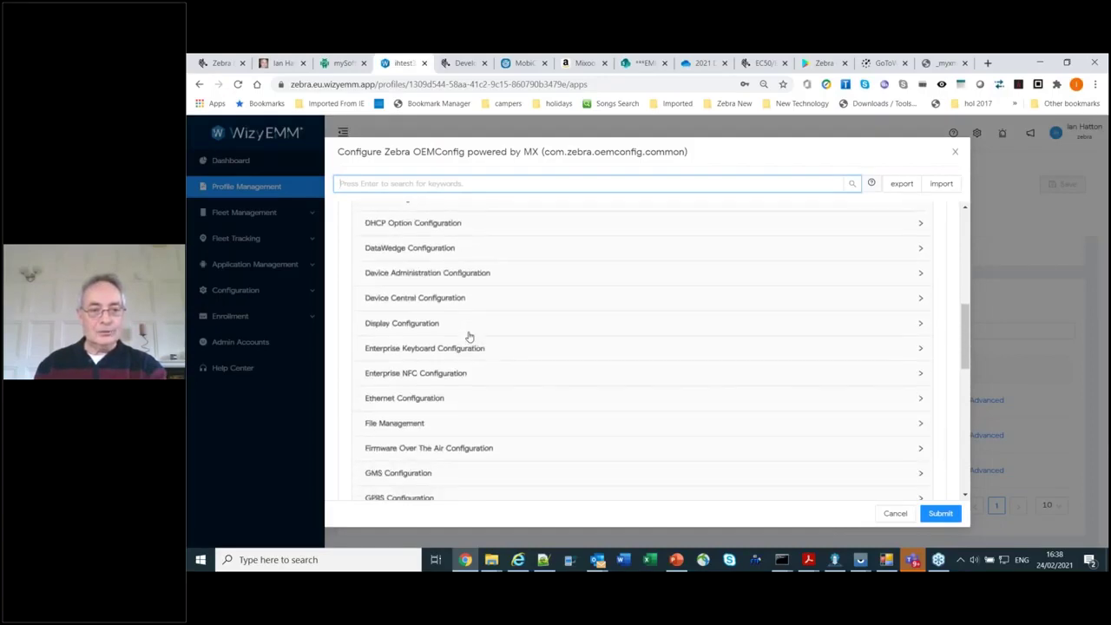
scroll(468, 336, "up", 6)
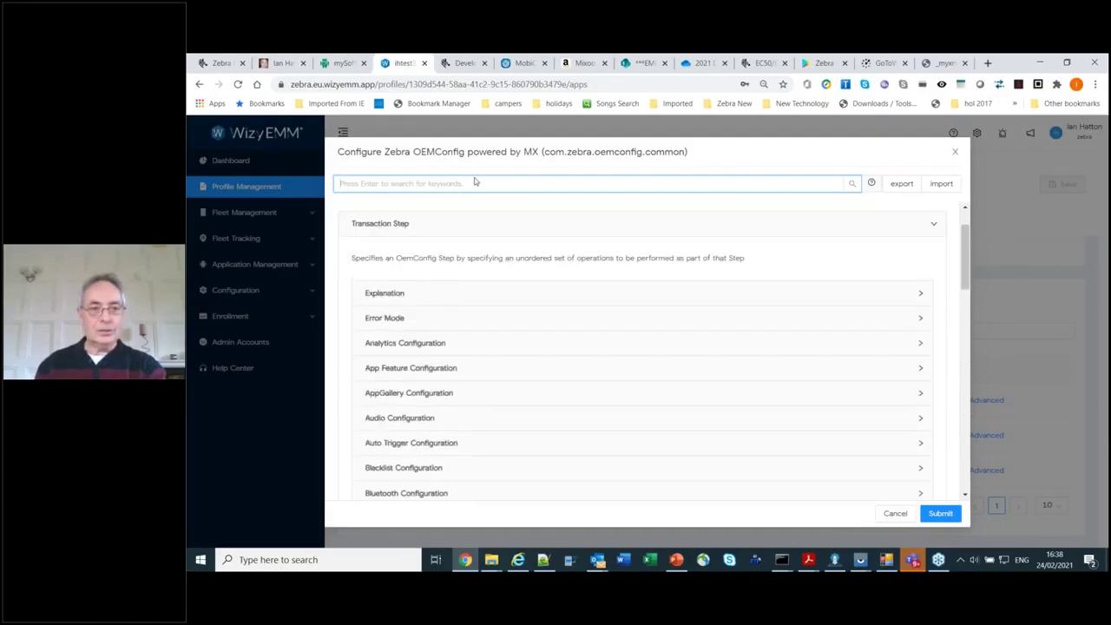
Step: Search the OEMConfig settings for "license", and clear the search to restore the full section list
type(".")
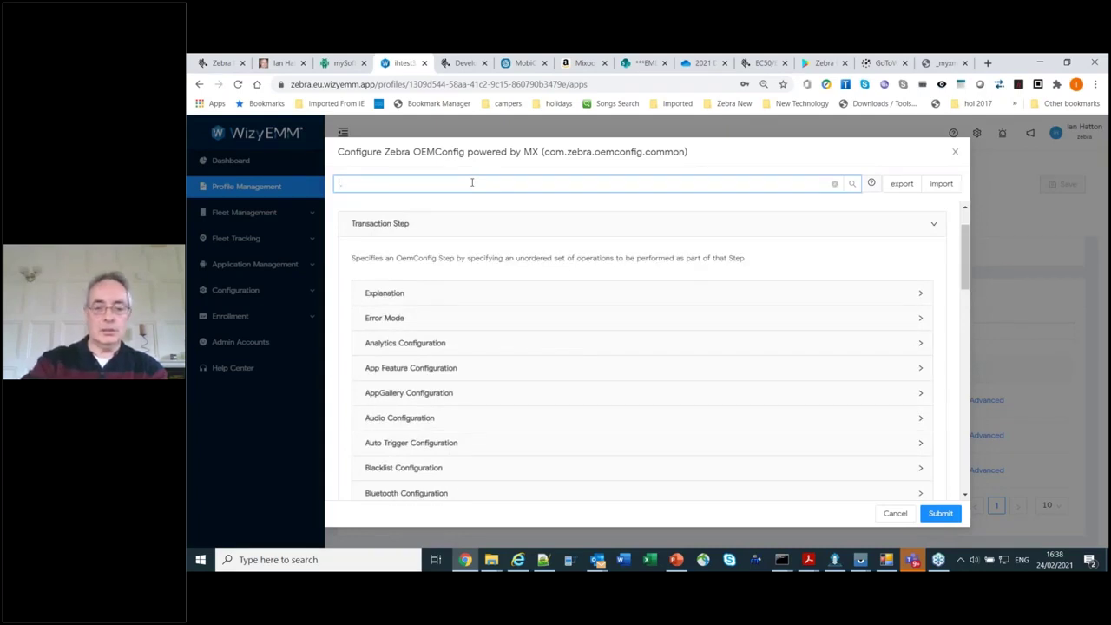
type("ice")
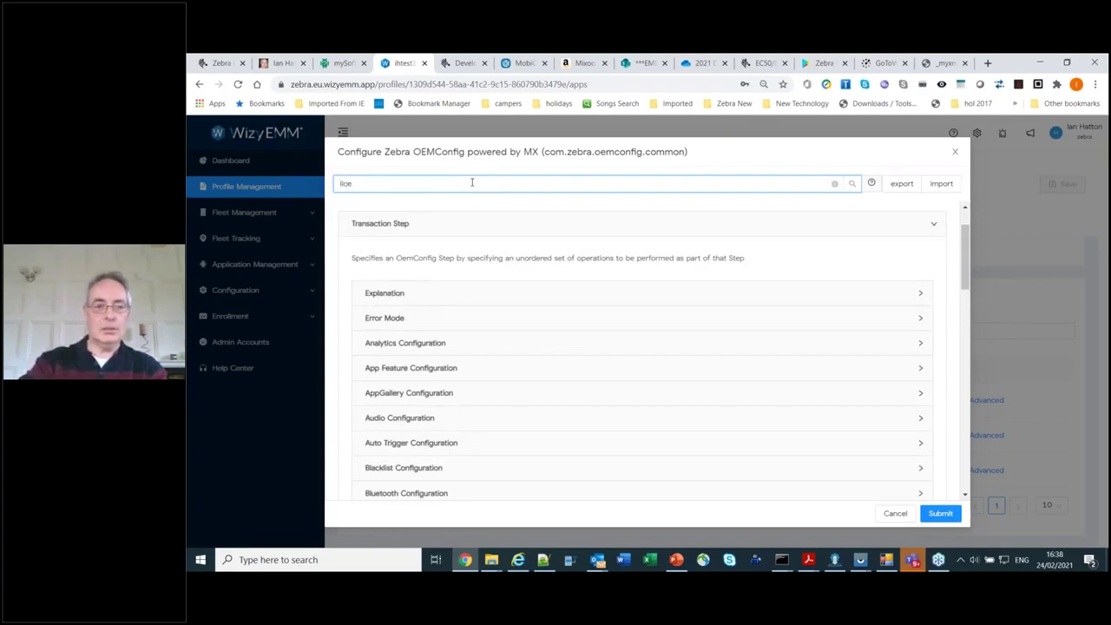
type("nse")
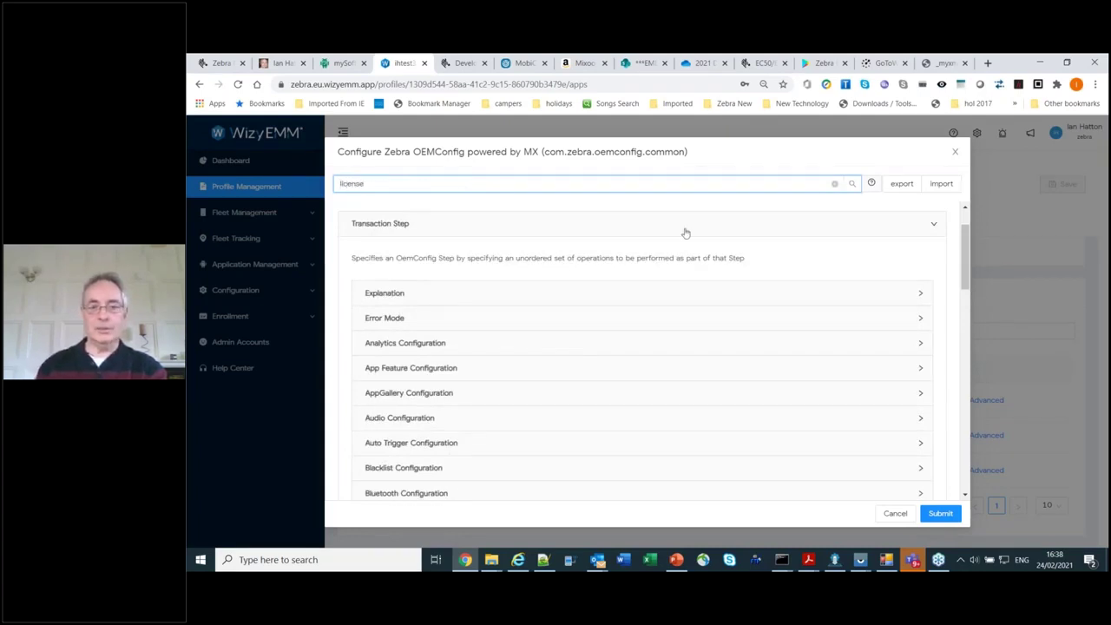
left_click(852, 184)
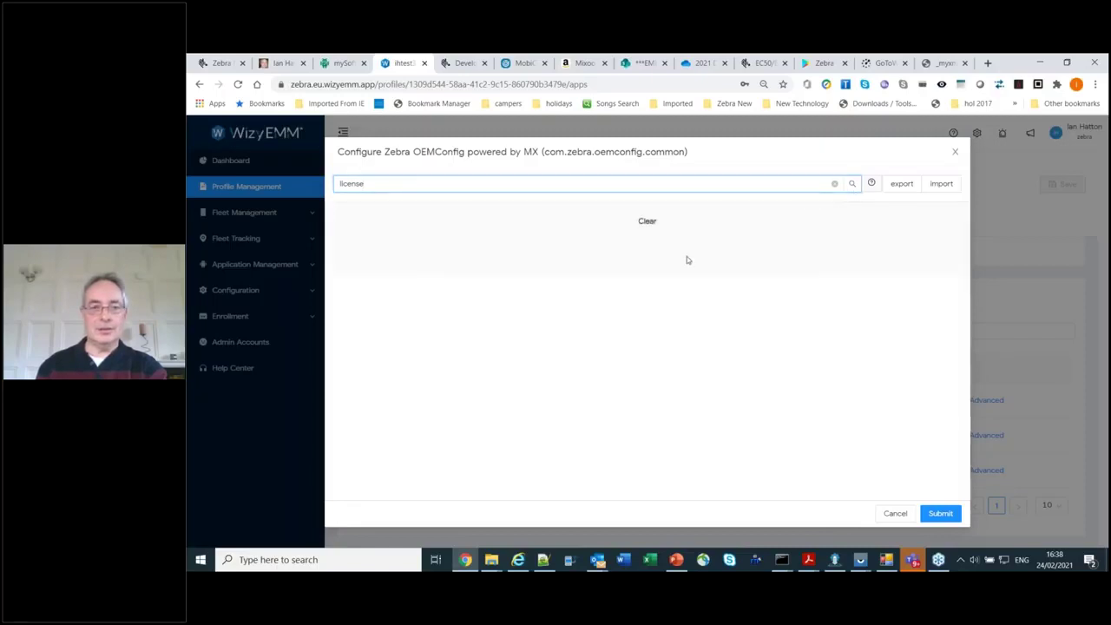
left_click(835, 183)
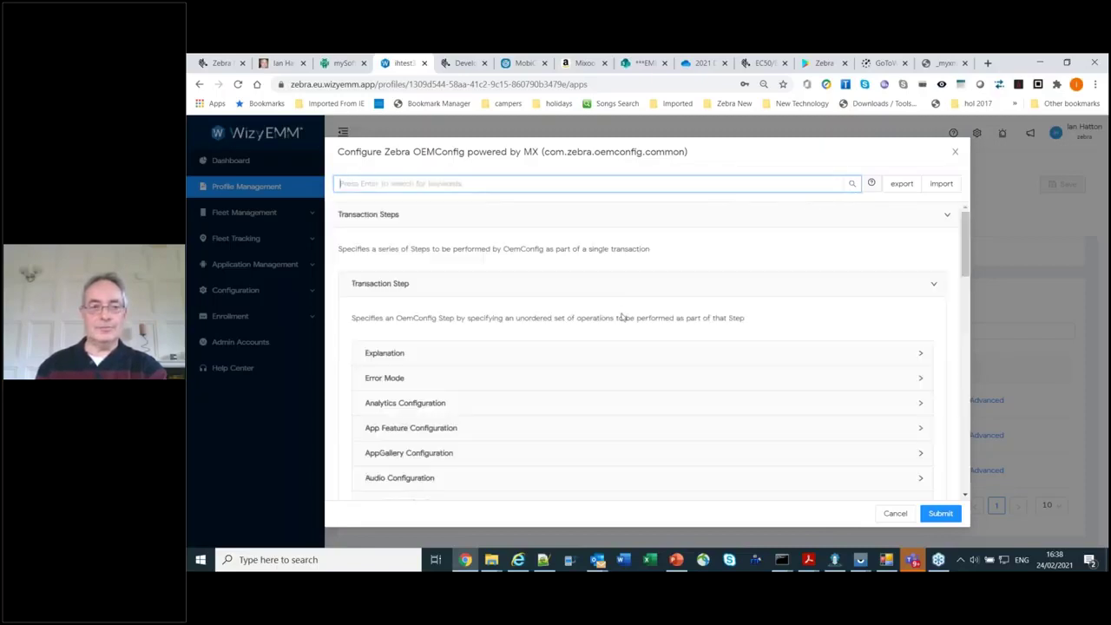
Step: Expand Submit XML under Device Administration Configuration and delete the WirelessMgr XML it contains
scroll(620, 317, "down", 6)
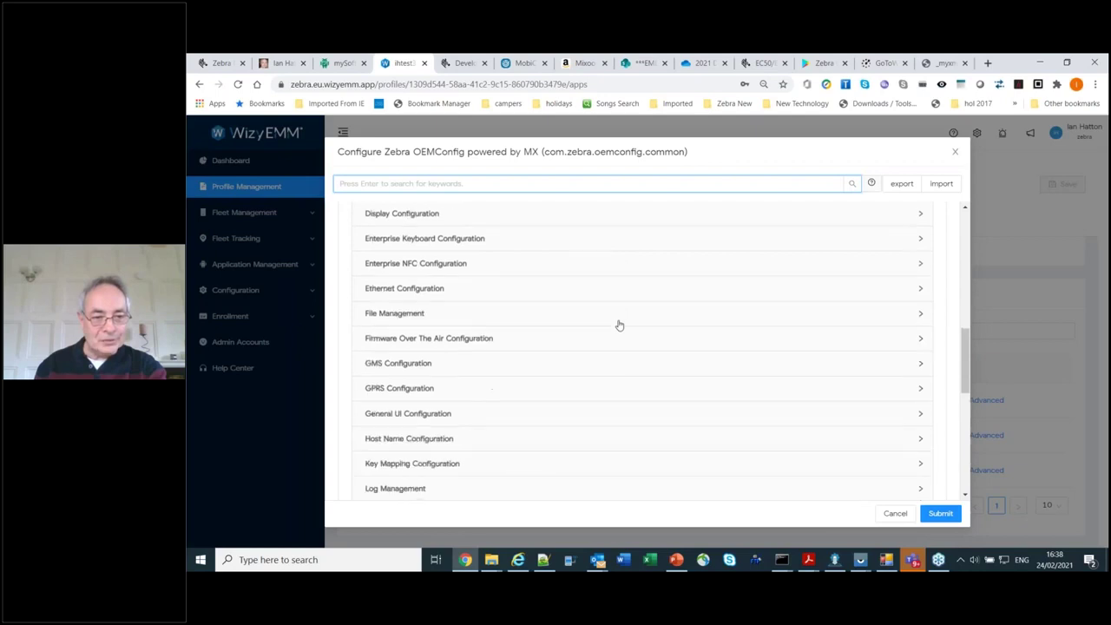
scroll(619, 324, "down", 5)
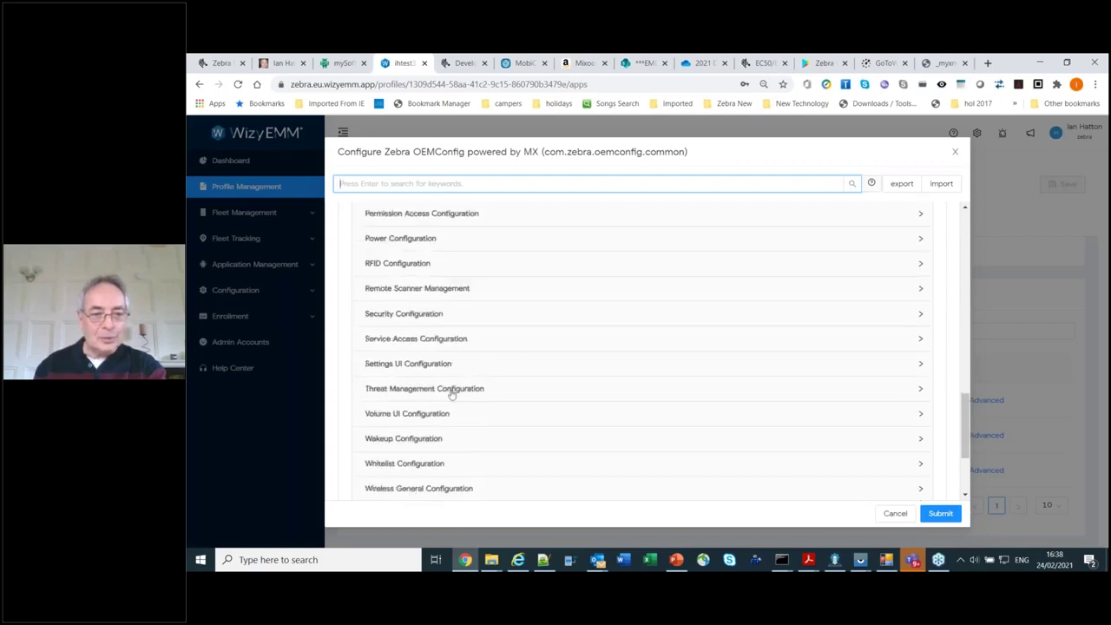
scroll(451, 395, "down", 1)
scroll(446, 361, "up", 5)
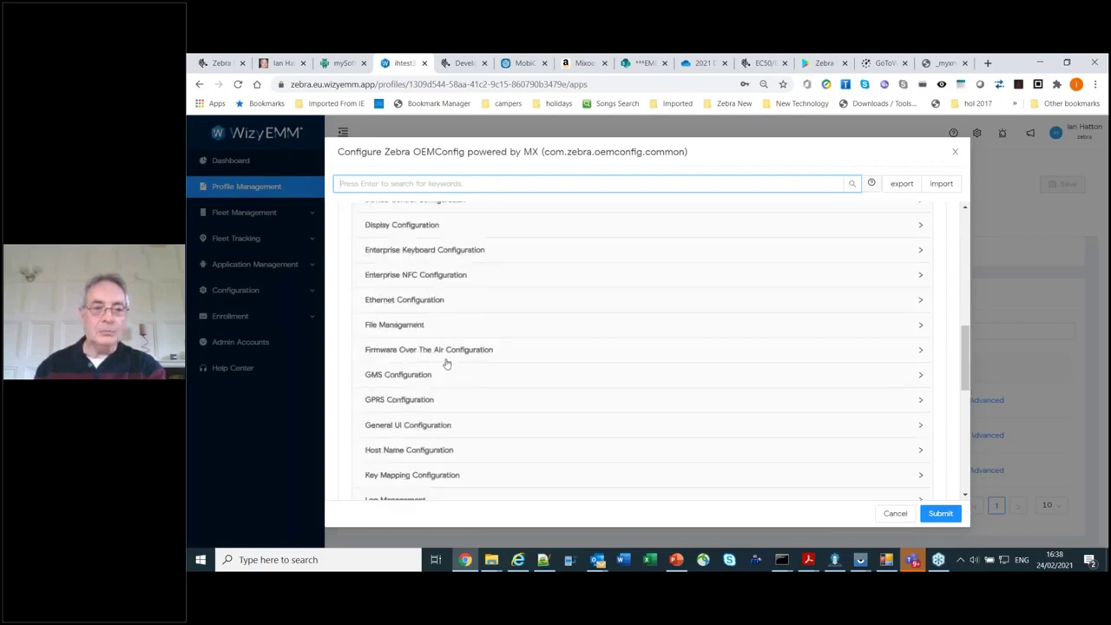
scroll(446, 364, "up", 3)
left_click(429, 402)
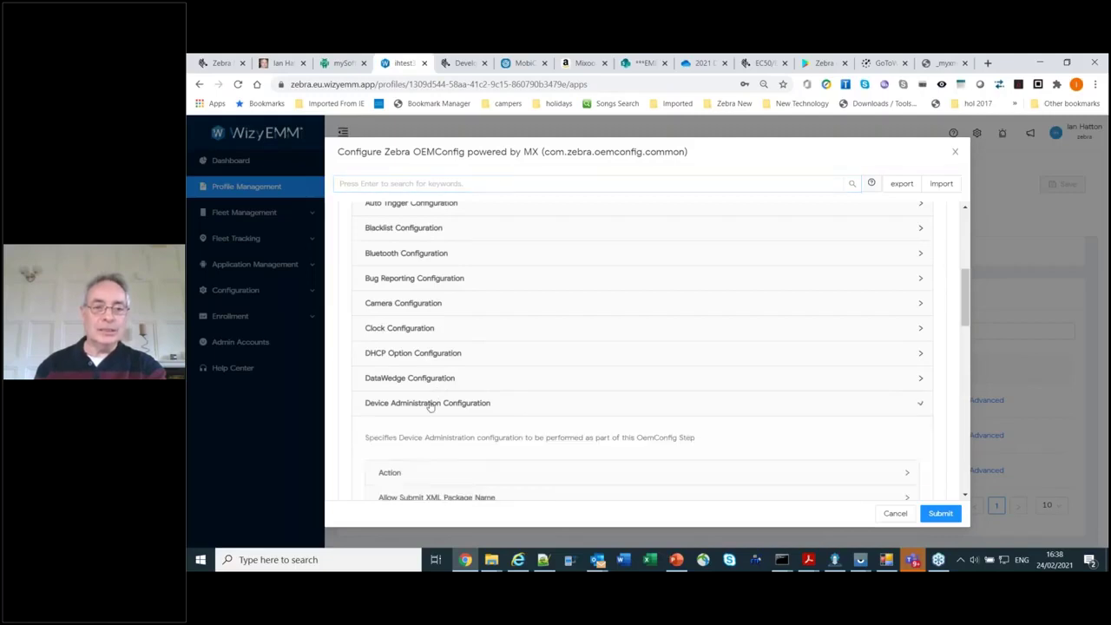
scroll(415, 382, "down", 2)
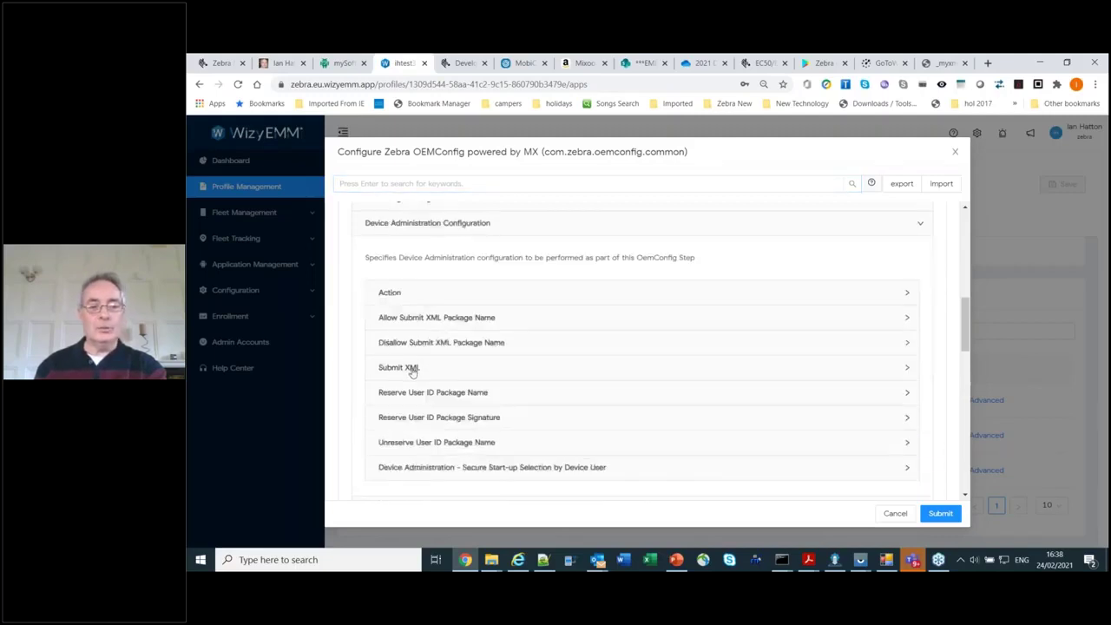
left_click(413, 369)
scroll(408, 330, "down", 1)
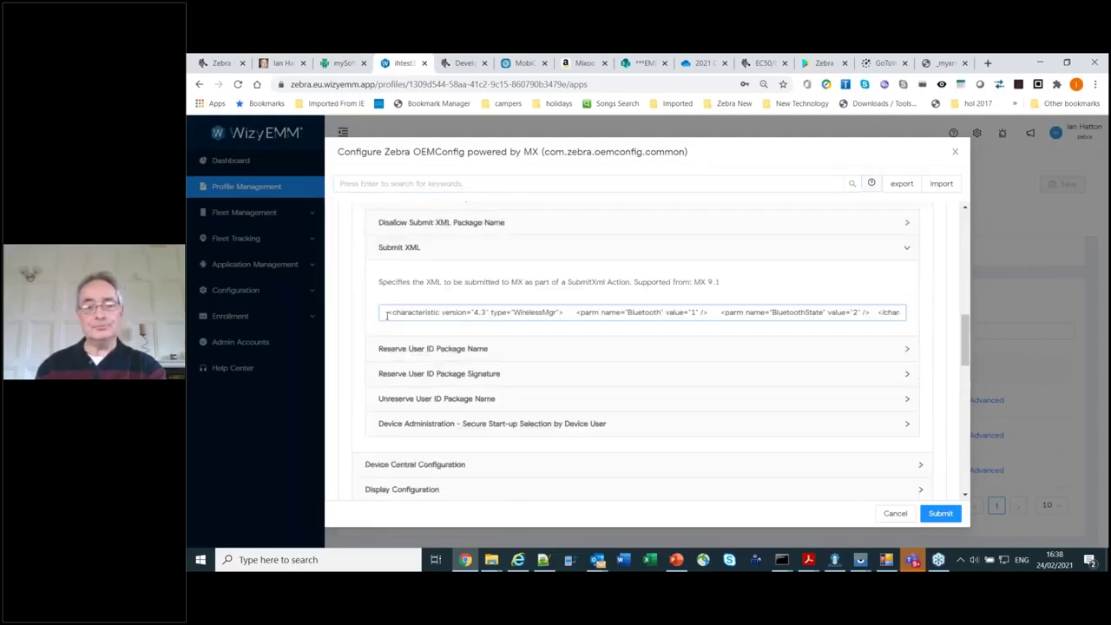
left_click_drag(386, 315, 924, 337)
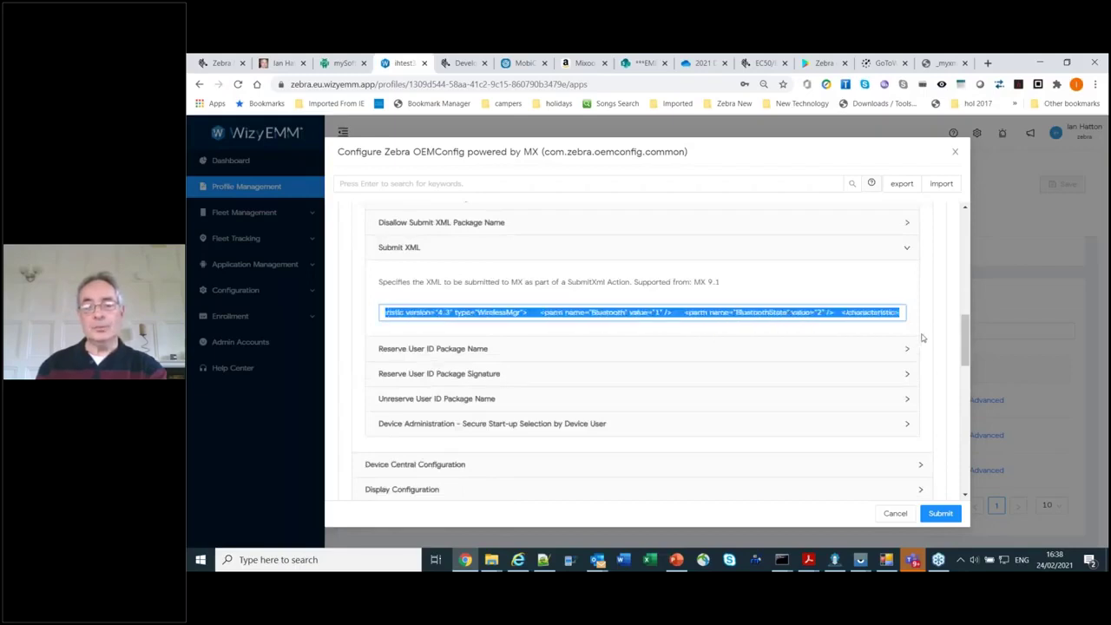
key("BackSpace")
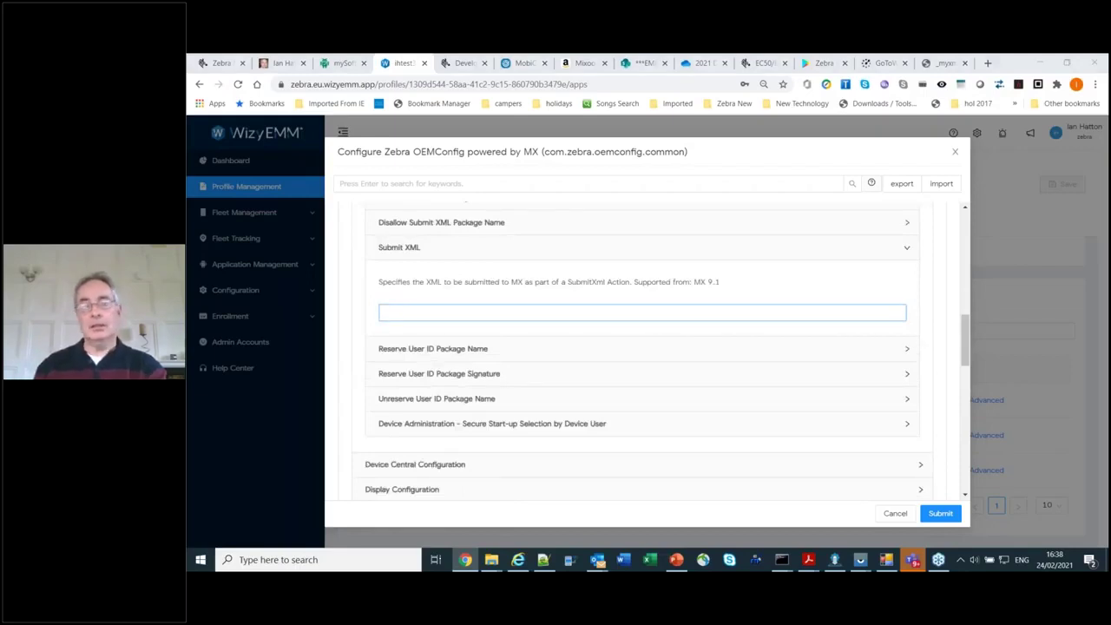
Step: Switch to the install_licence_from_cloud folder, select licence_mgr_cloud_uat_activate.xml, and return to the Submit XML field in Chrome
key("alt+Tab")
key("alt+Tab")
key("alt+Tab")
key("alt+Tab")
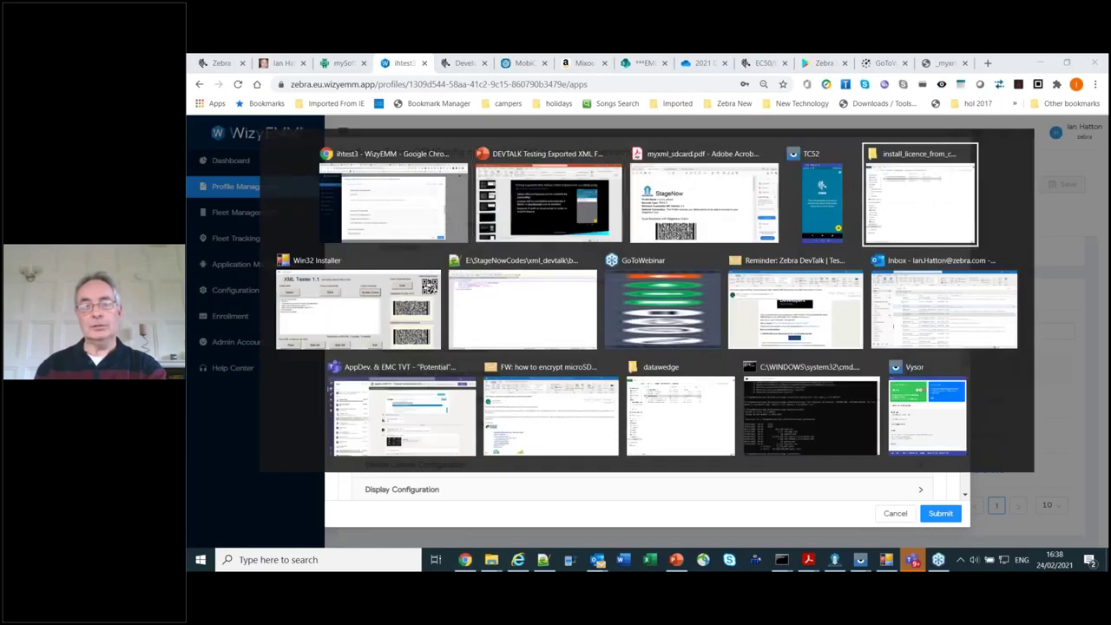
left_click(599, 135)
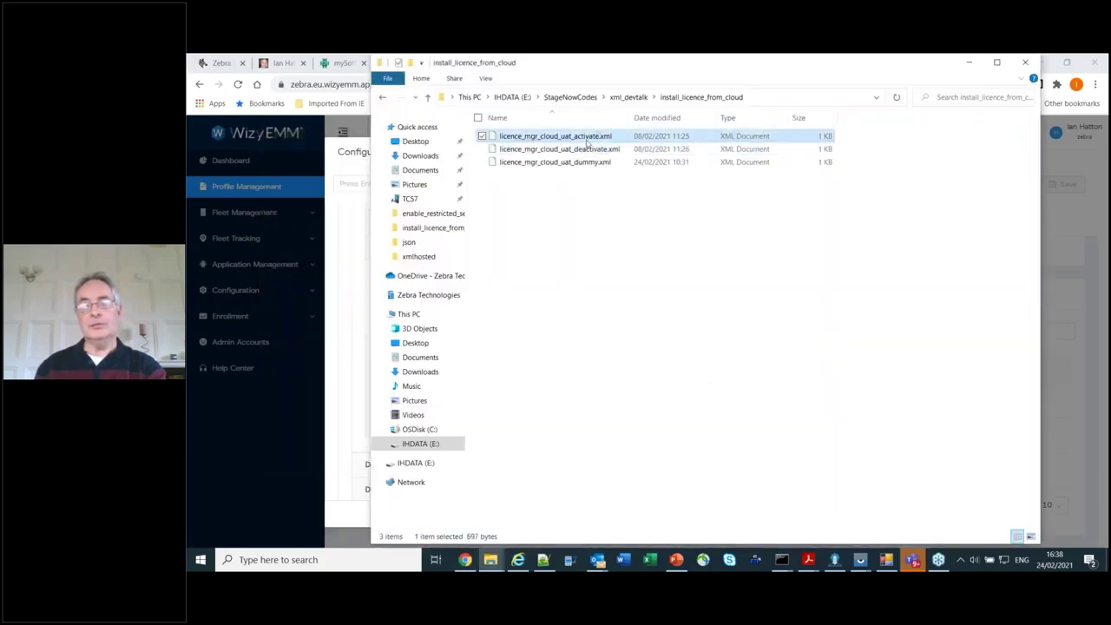
left_click(473, 313)
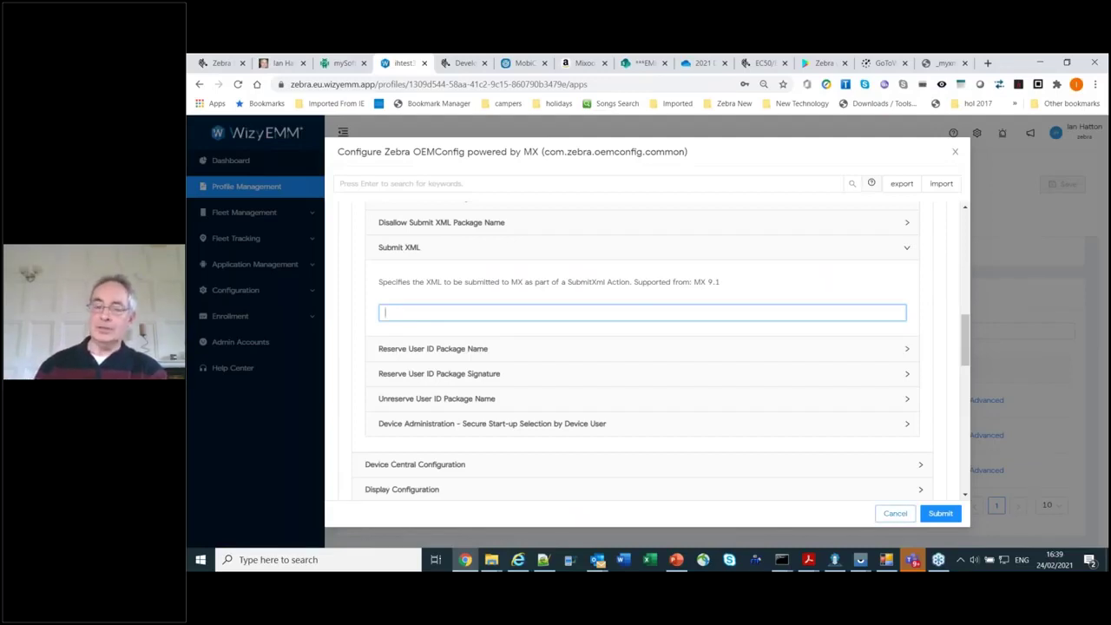
Step: Close the OEMConfig dialog without submitting, reopen the Zebra OEMConfig powered by MX configuration from the ihtest3 applications, and cancel it
left_click(953, 152)
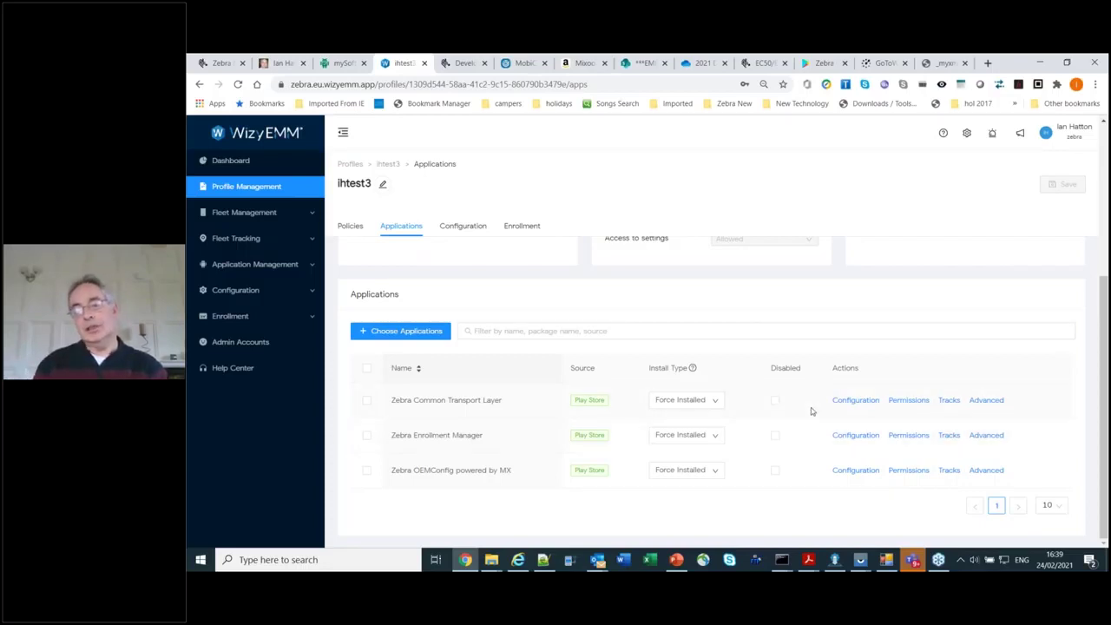
left_click(835, 472)
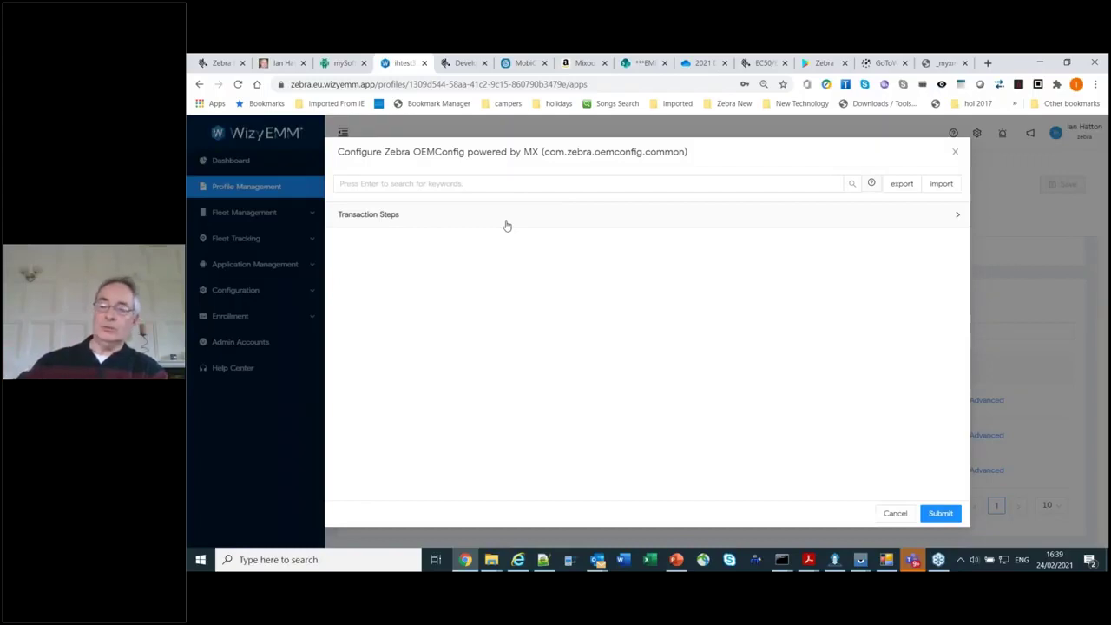
left_click(892, 516)
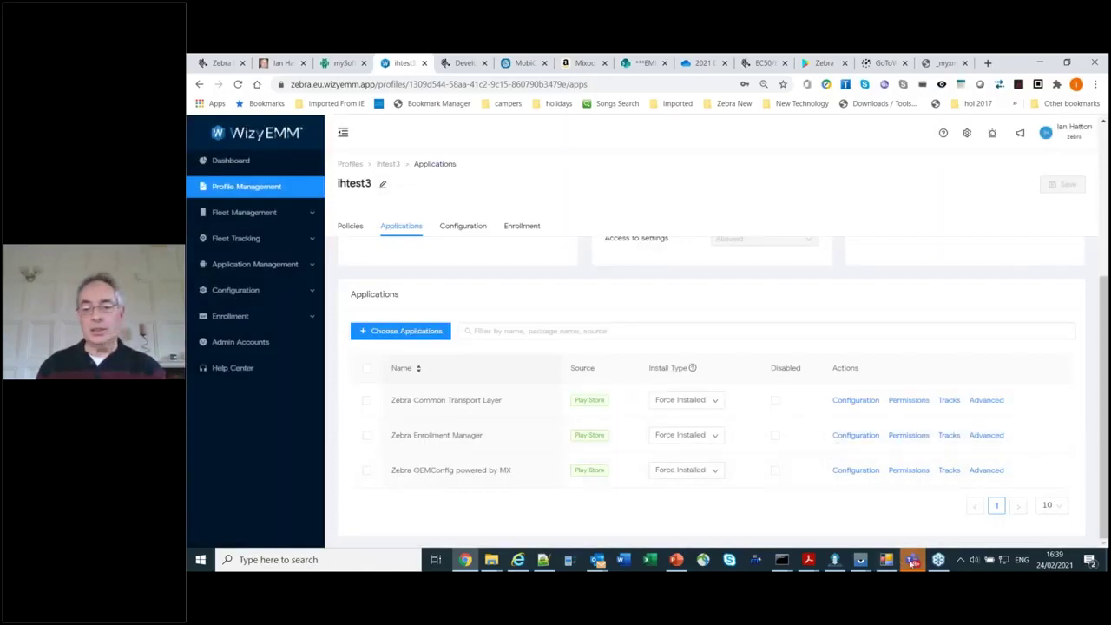
Step: Switch to the PowerPoint presentation, resume the slide show from the current slide, and advance to the Install Open Keyboard slide
mouse_move(912, 560)
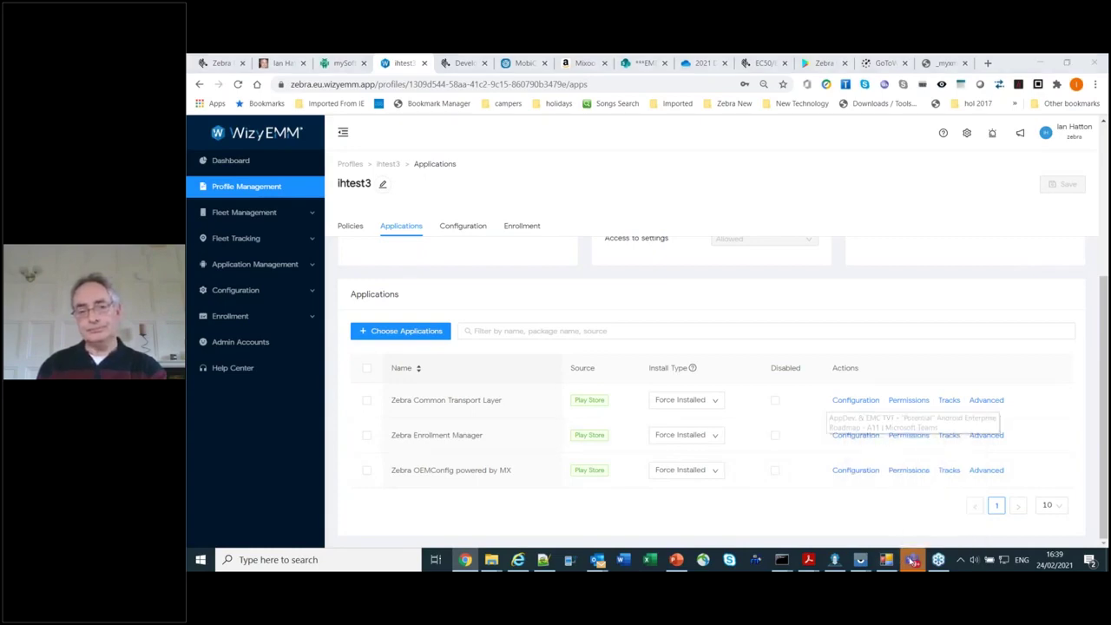
key("alt+Tab")
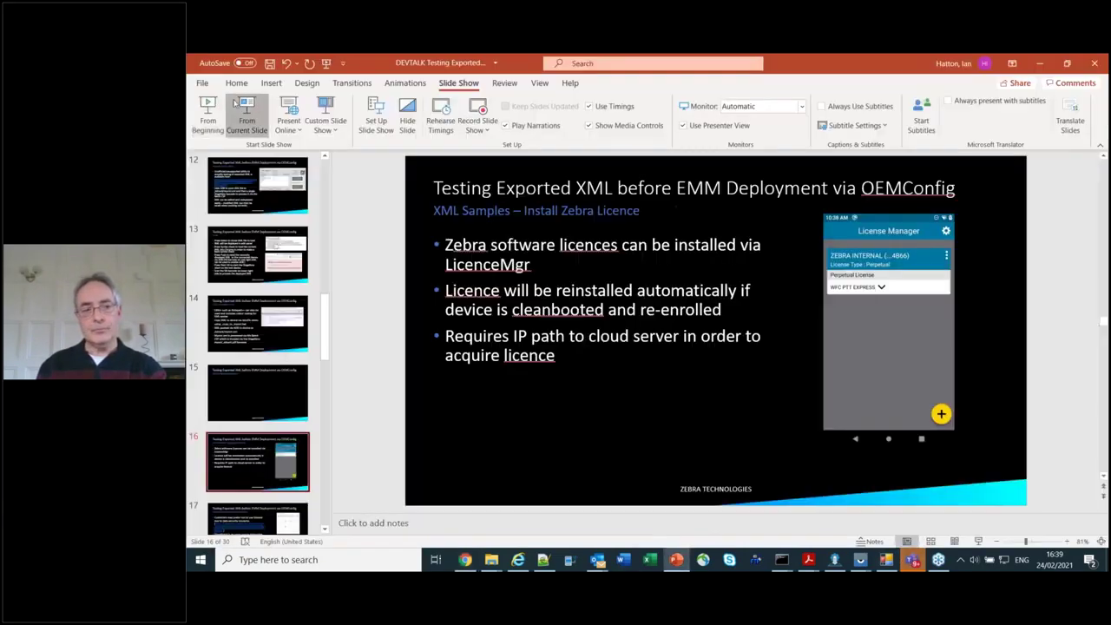
left_click(235, 103)
key("Right")
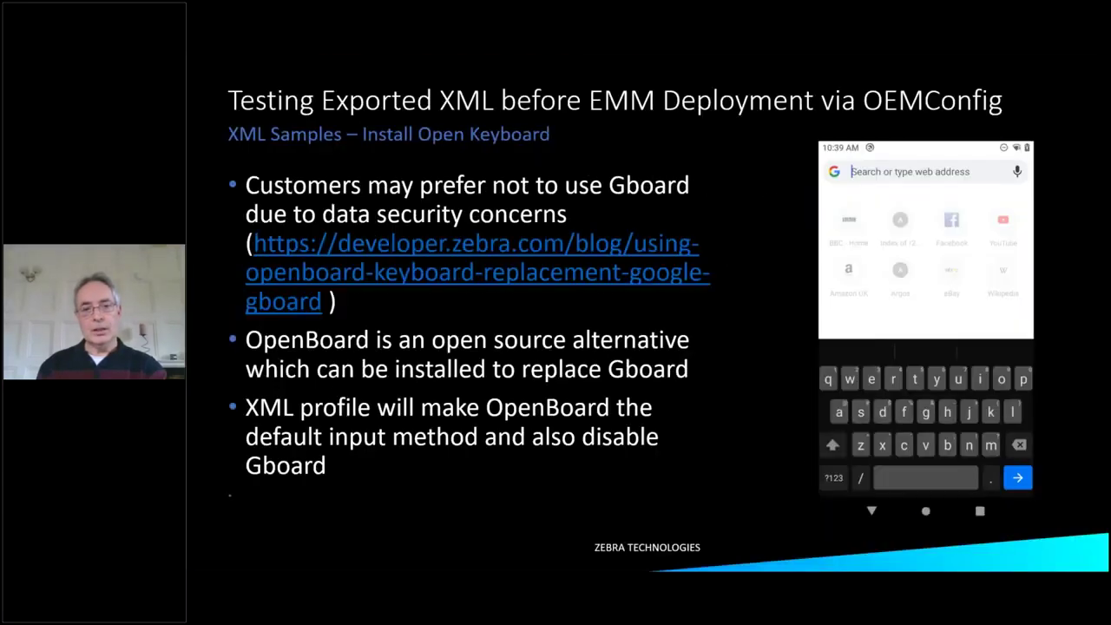